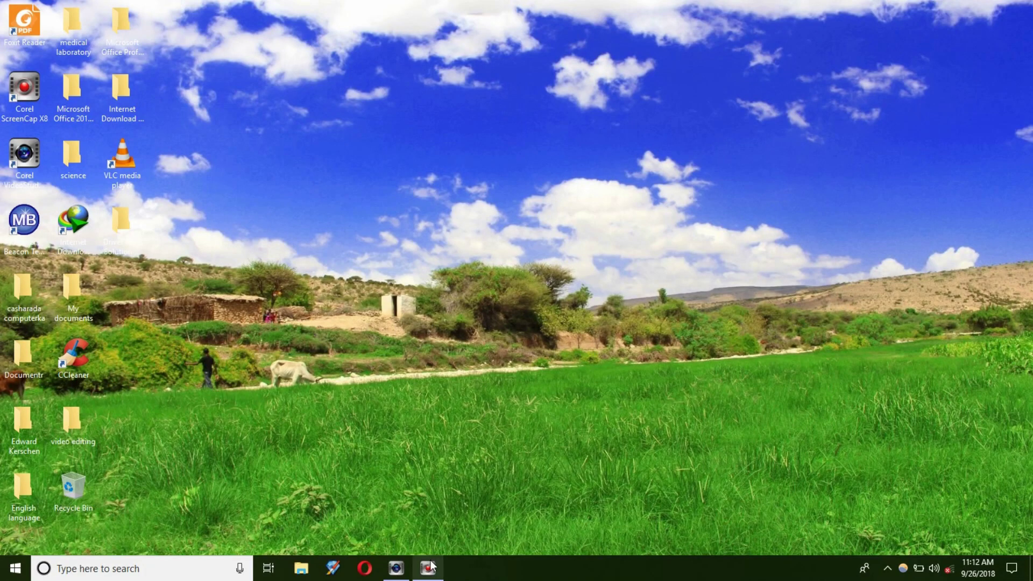
Step: Switch to Corel VideoStudio X8 and browse the Instant Project templates under Beginning, Middle, Ending, Complete, General and Folder (2)
mouse_move(415, 569)
click(404, 569)
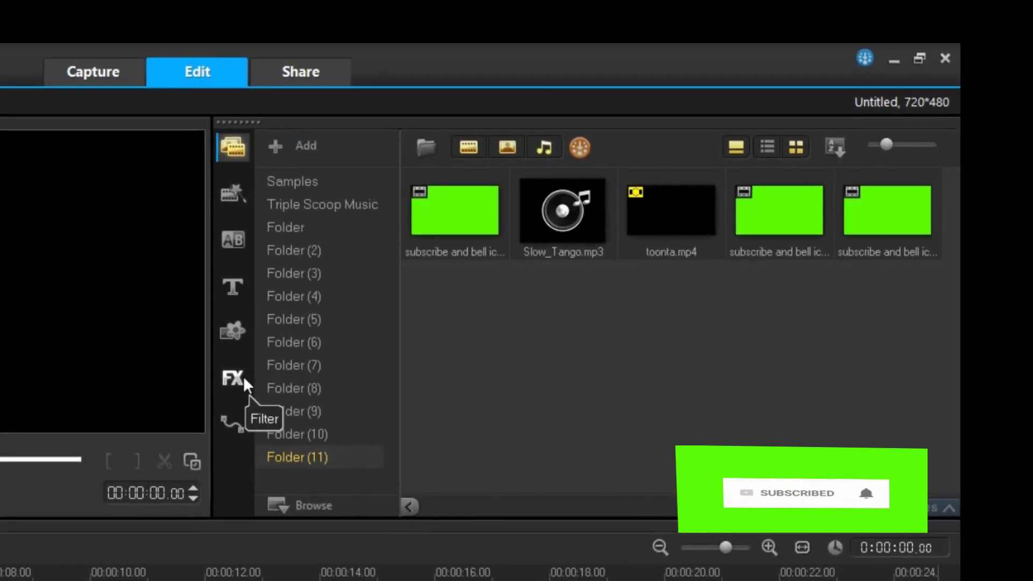
click(247, 189)
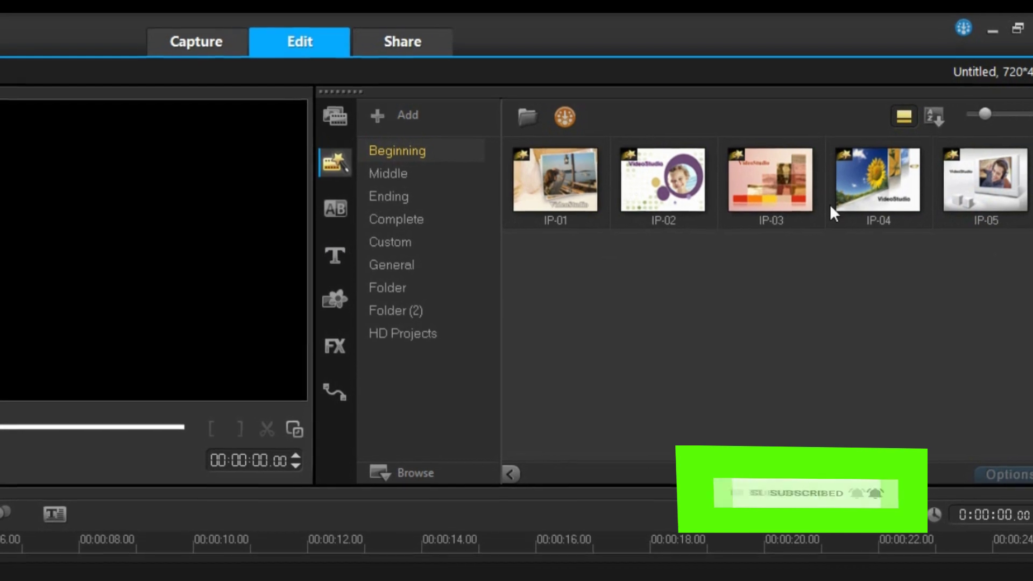
click(949, 178)
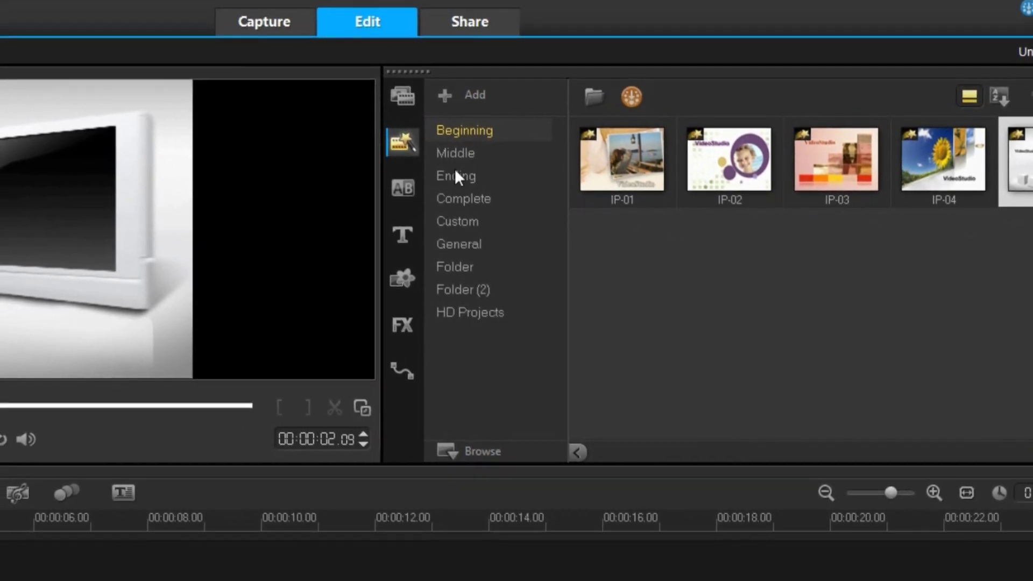
click(451, 154)
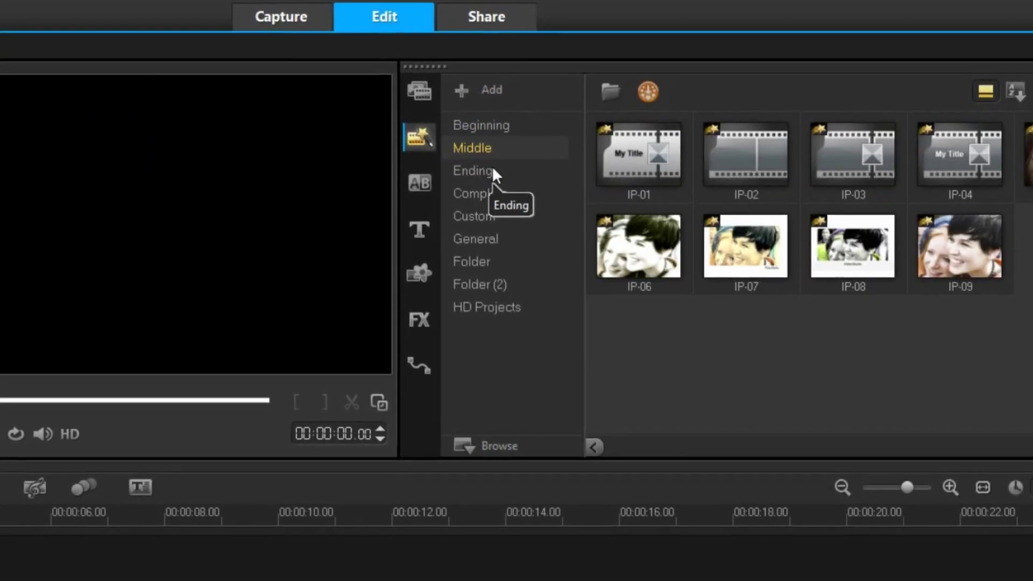
click(489, 172)
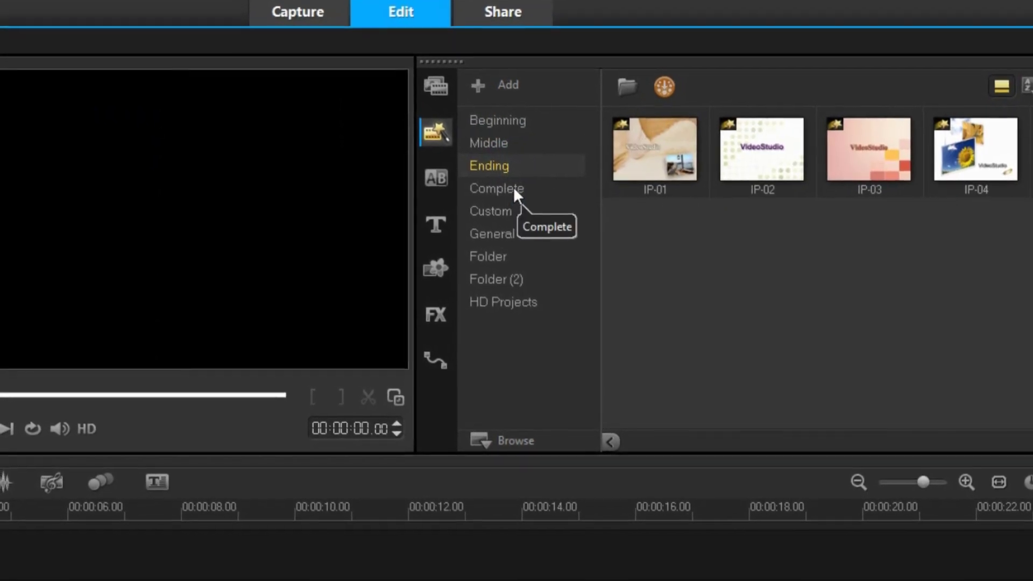
click(511, 189)
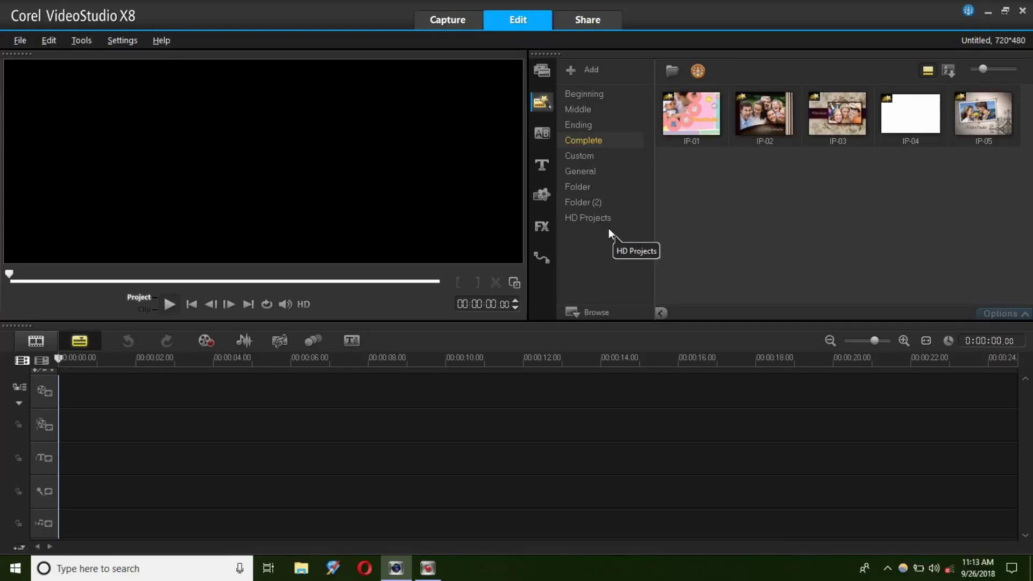
click(578, 172)
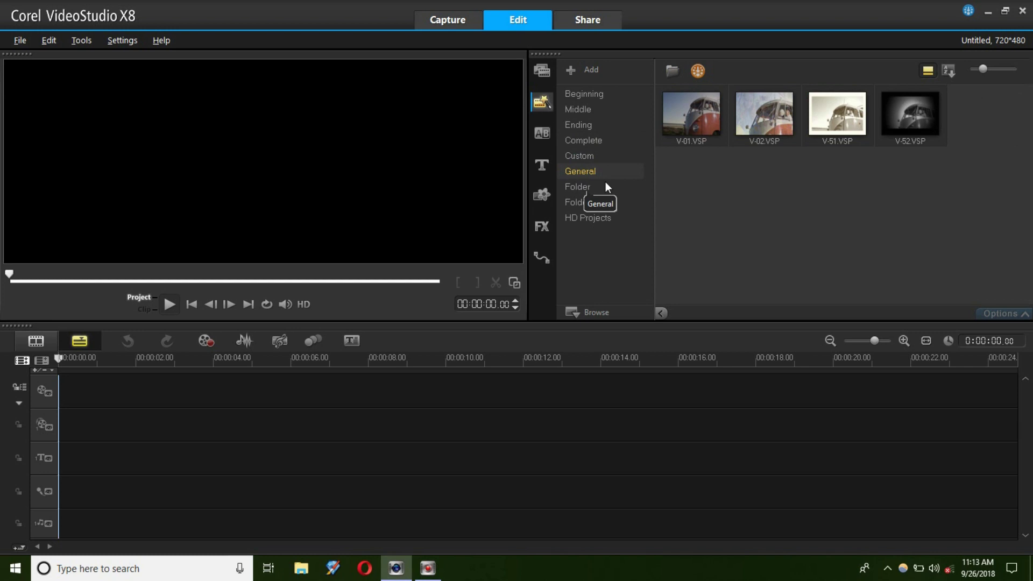
click(576, 201)
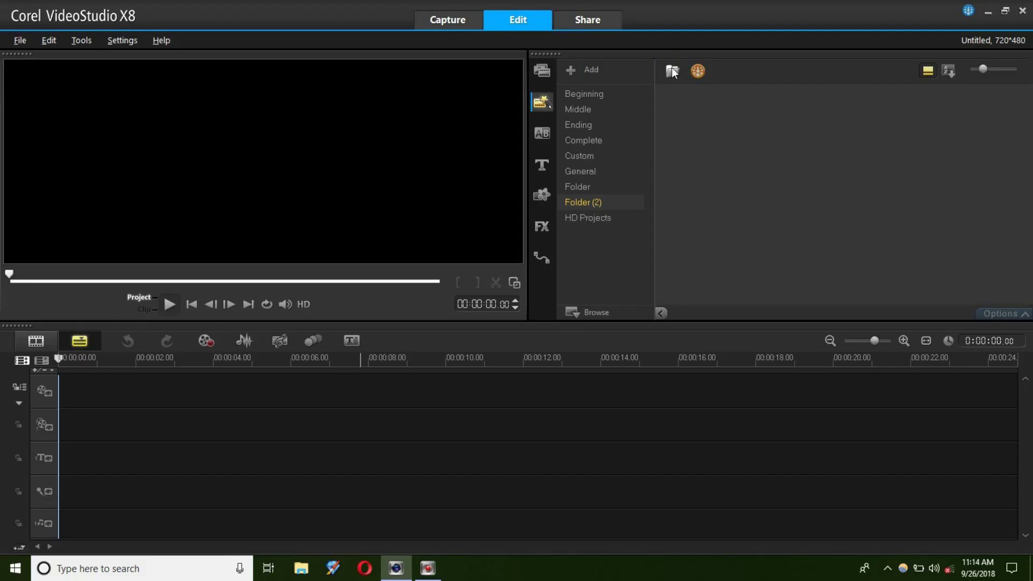
Step: Import the video file Capture 03.wmv into Folder (11) of the media library
click(508, 299)
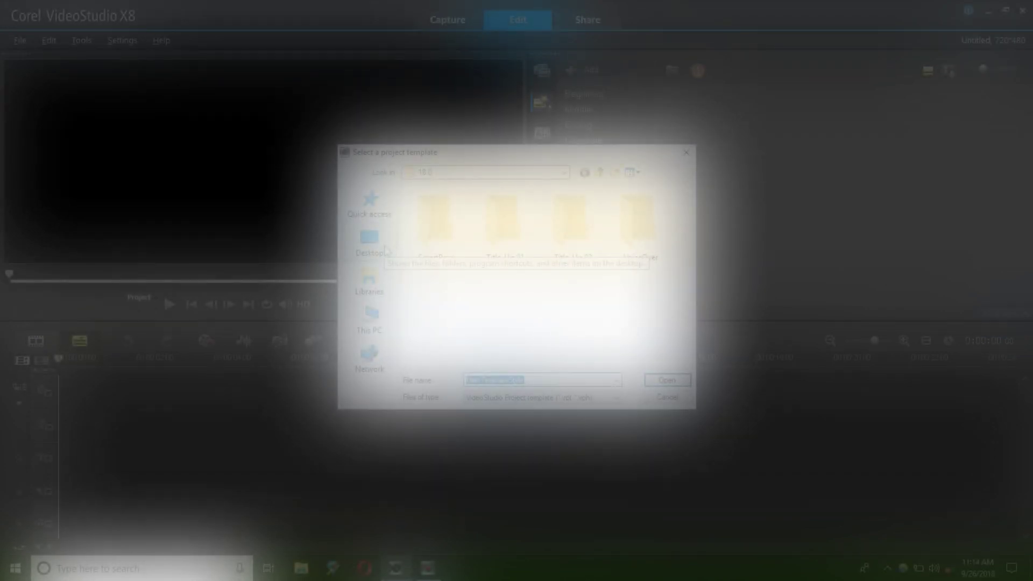
click(383, 317)
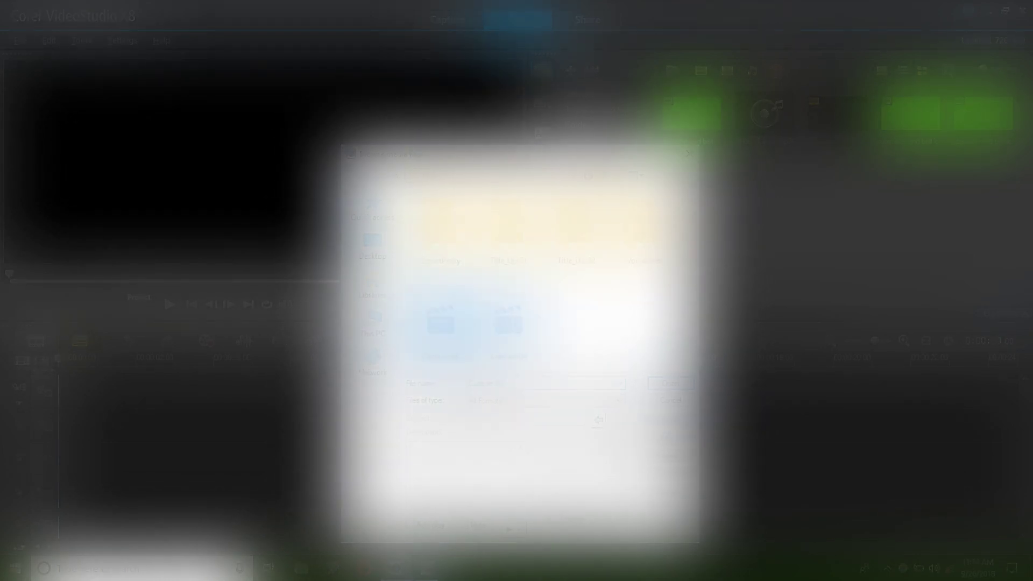
click(456, 333)
click(670, 383)
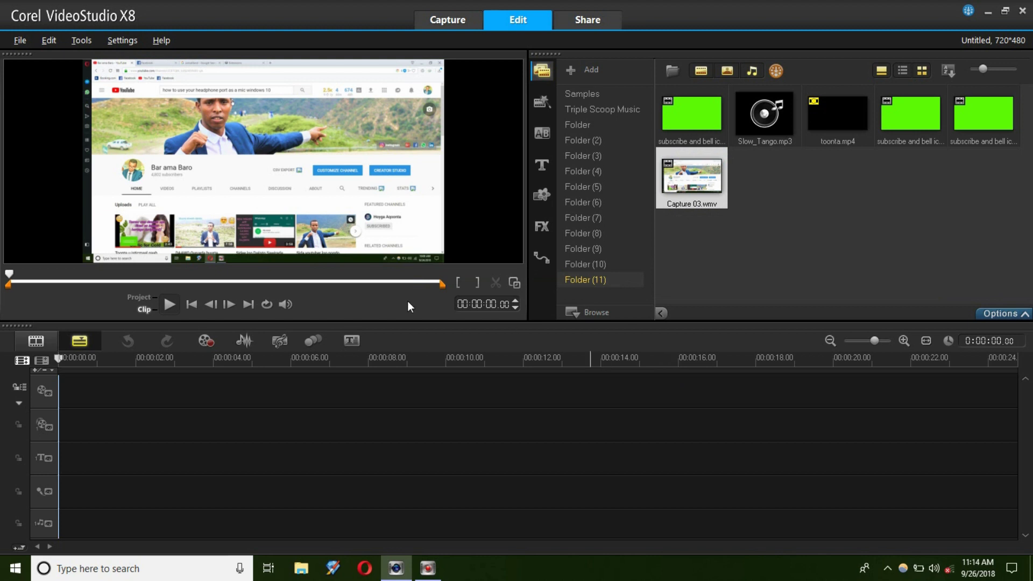
Step: Preview the imported Capture 03.wmv clip and place it at the start of the main video track
click(169, 306)
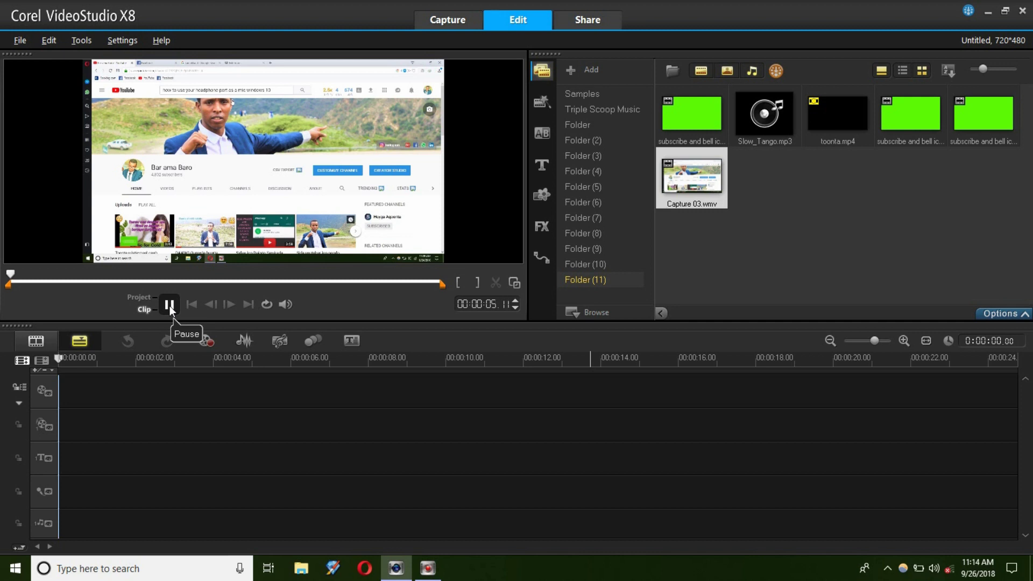
click(169, 304)
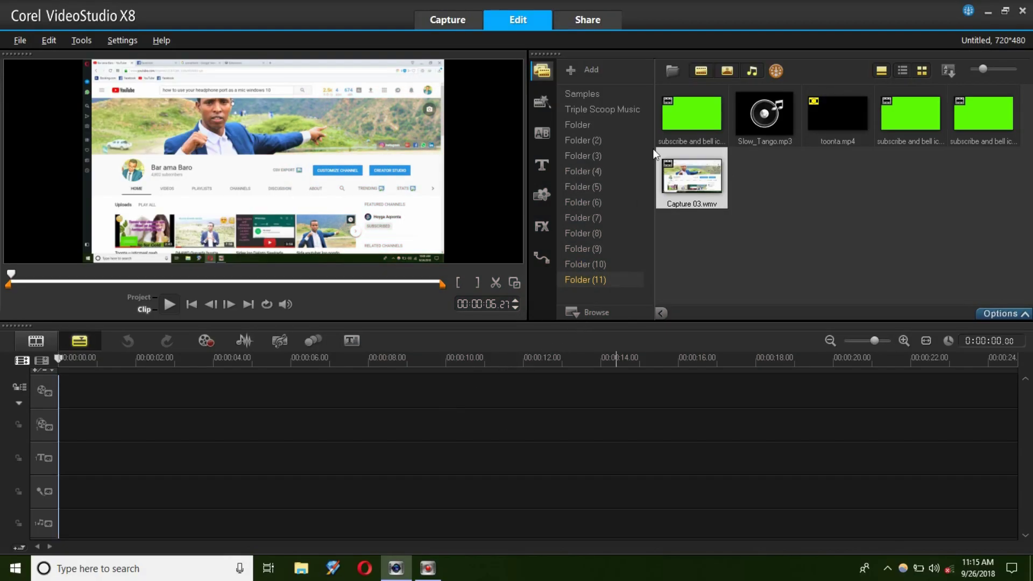
drag(694, 179, 159, 385)
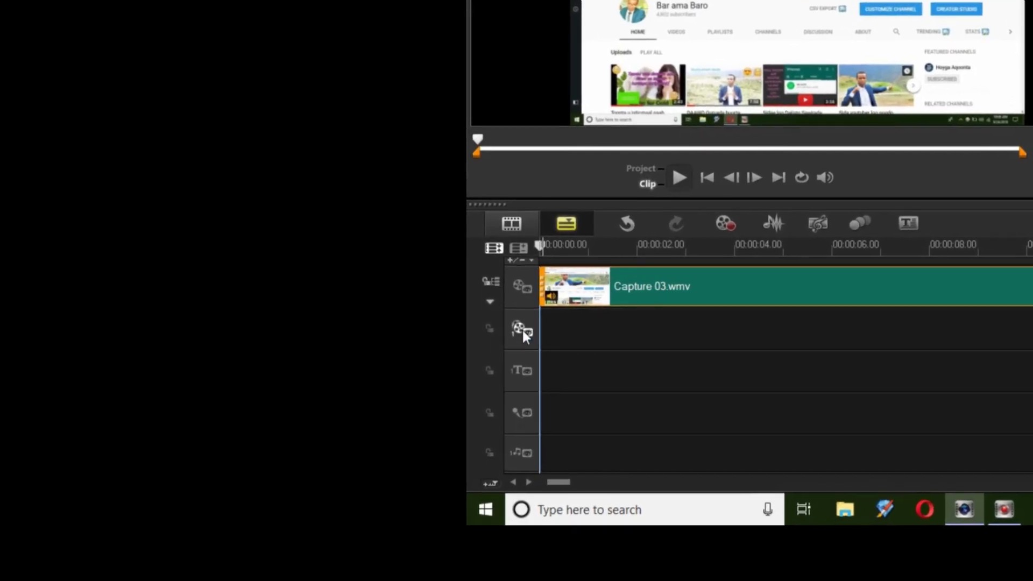
Step: Enable ripple editing on the timeline and toggle the video track off and back on
click(489, 280)
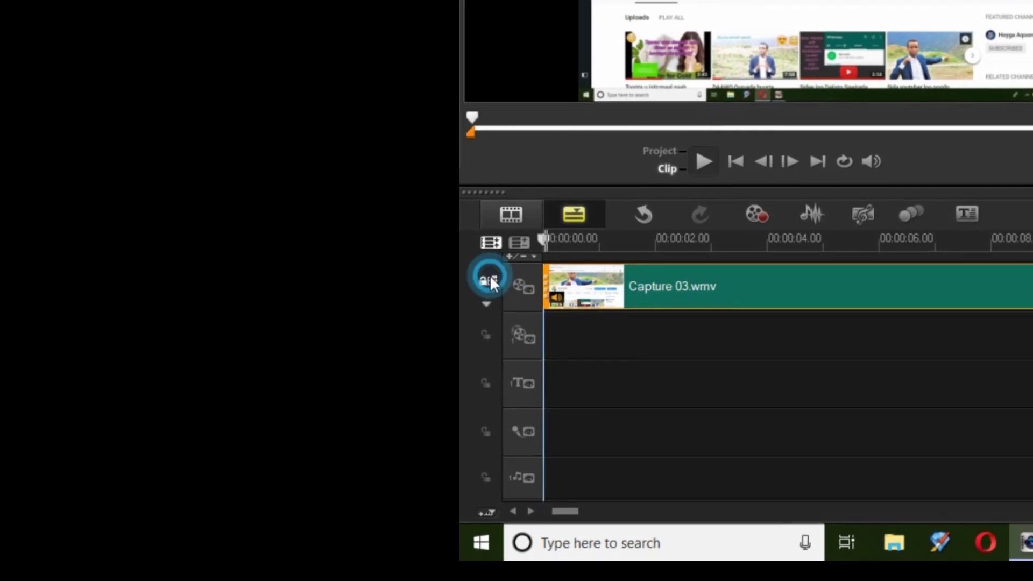
click(522, 285)
click(524, 286)
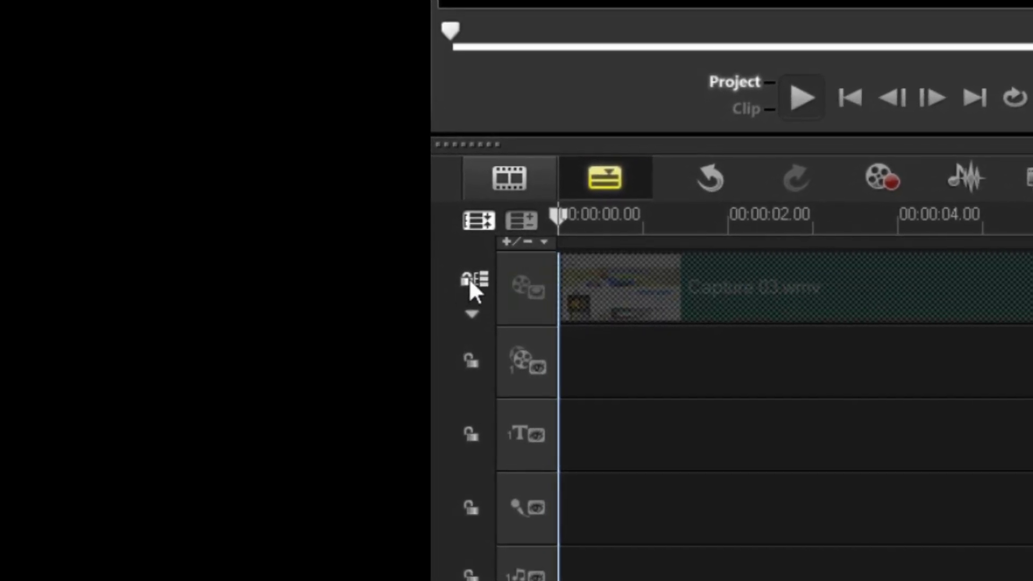
click(527, 288)
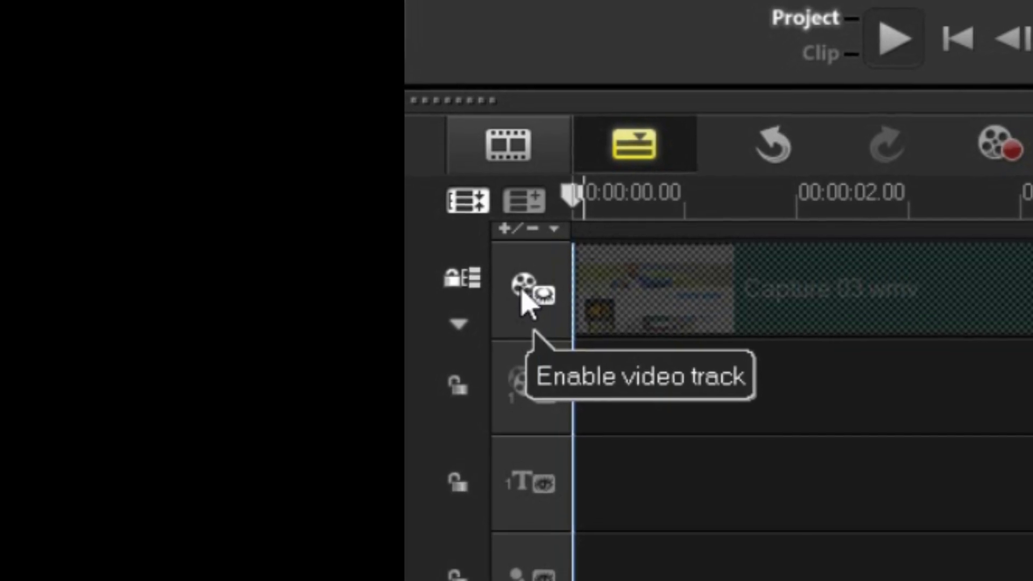
click(526, 299)
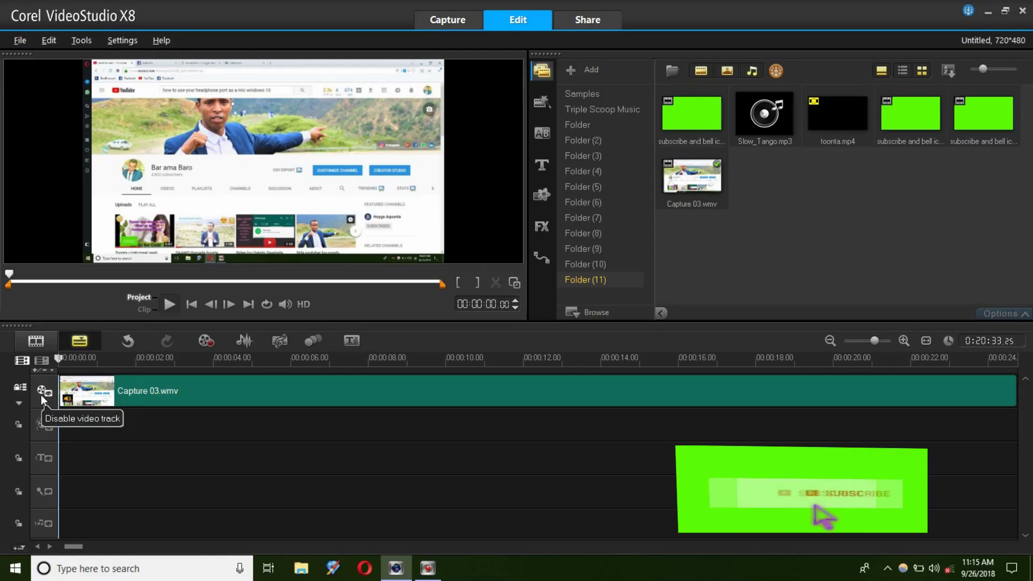
click(41, 394)
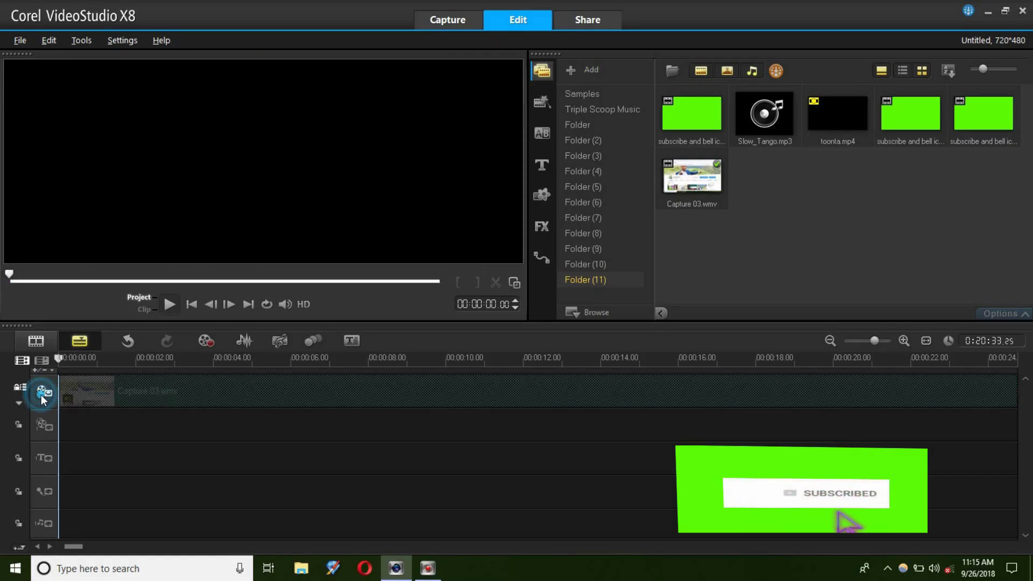
click(41, 395)
Step: Scrub and play back the opening seconds of Capture 03.wmv on the timeline
drag(94, 422, 292, 453)
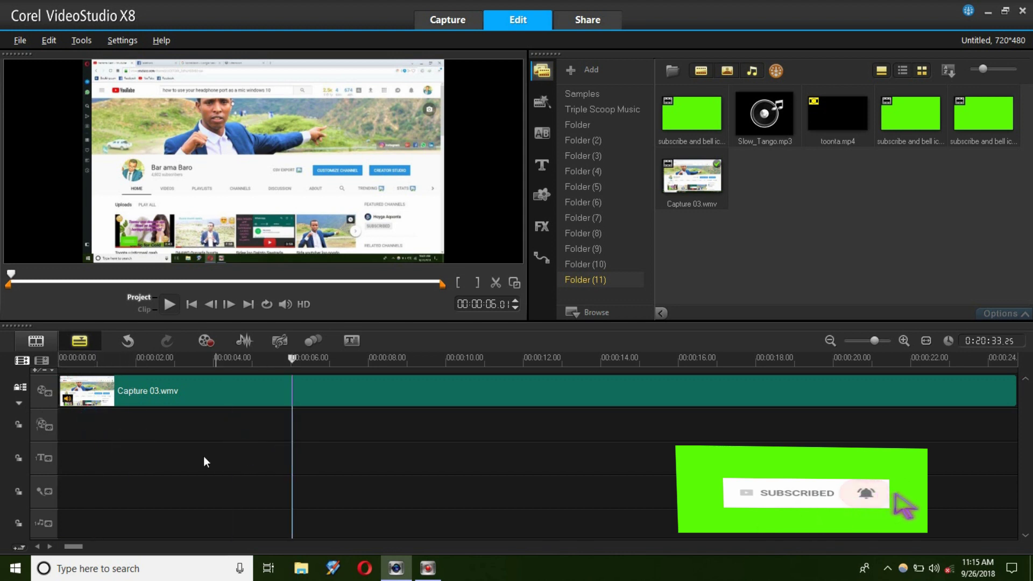
mouse_move(161, 447)
mouse_down()
mouse_move(309, 431)
mouse_move(390, 455)
mouse_move(149, 450)
mouse_up()
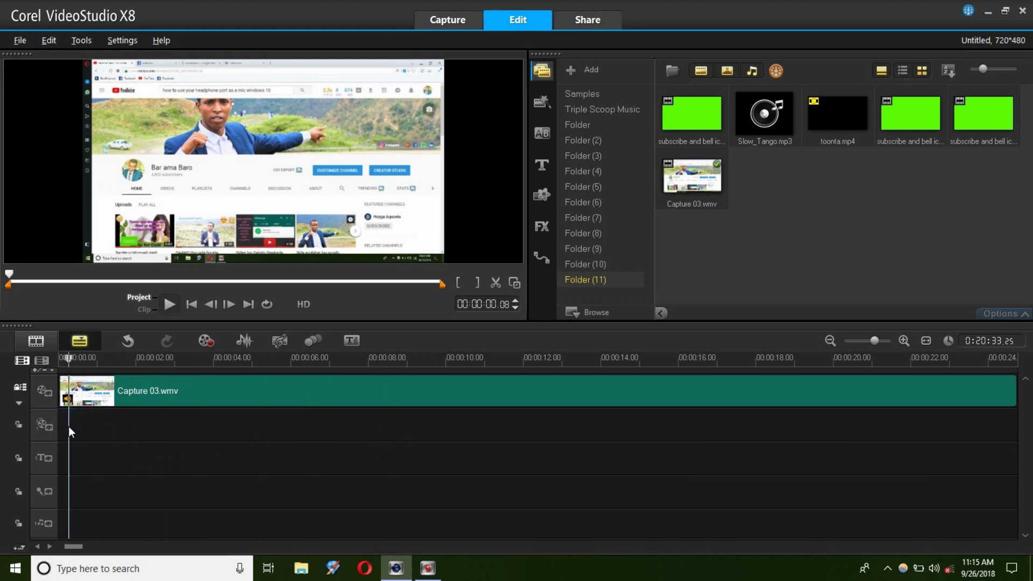
key(space)
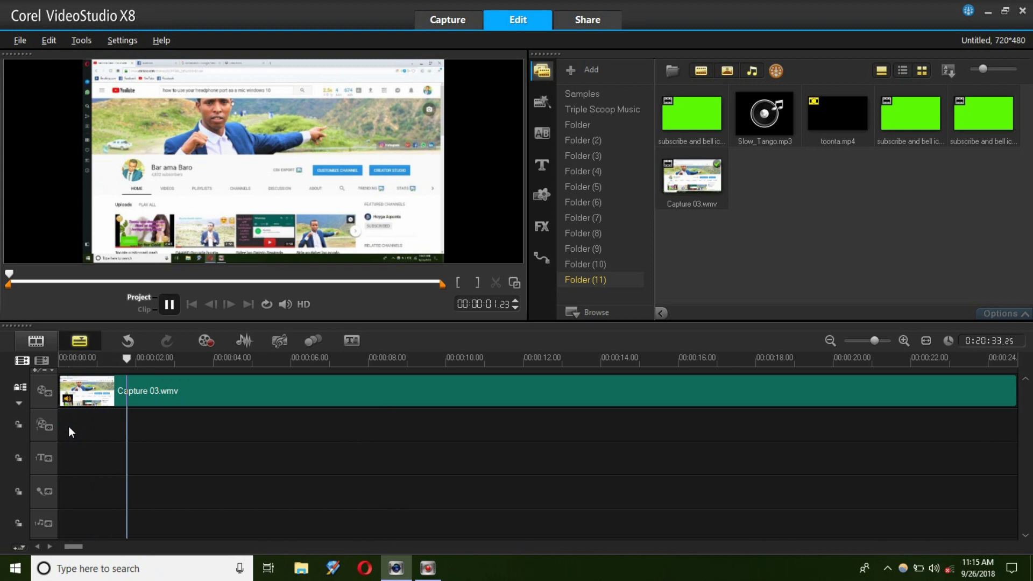
key(space)
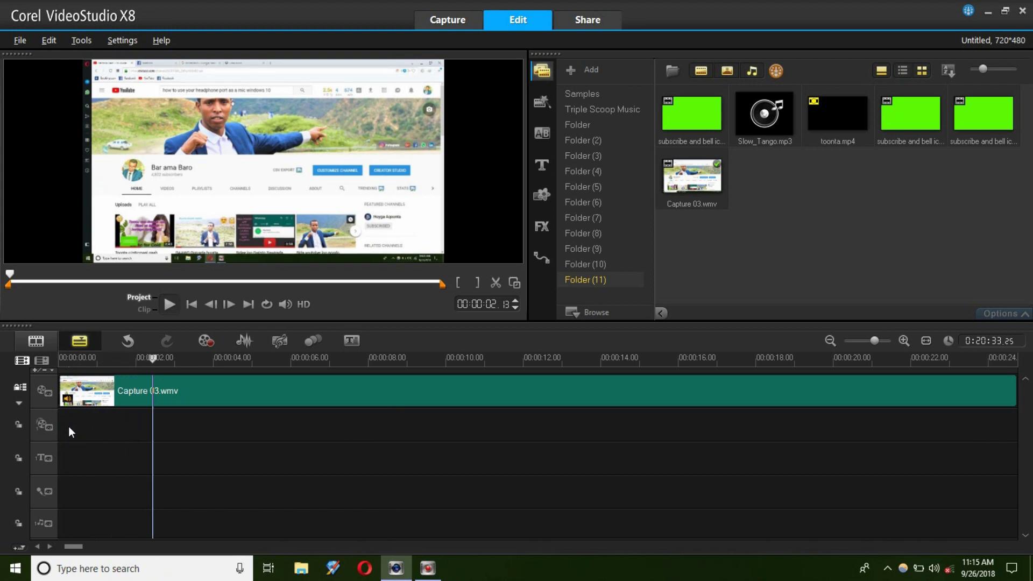
click(107, 435)
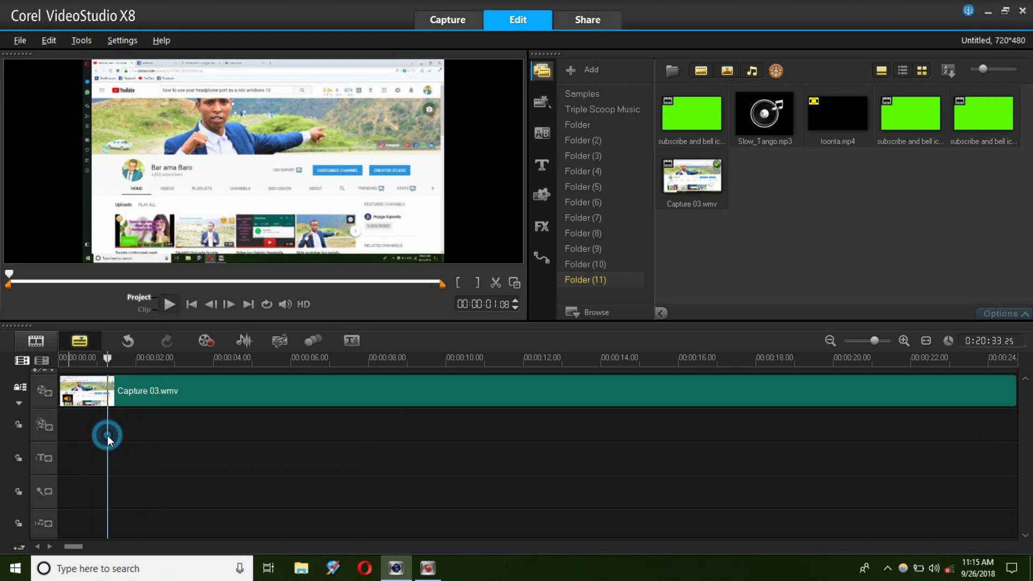
key(space)
click(107, 434)
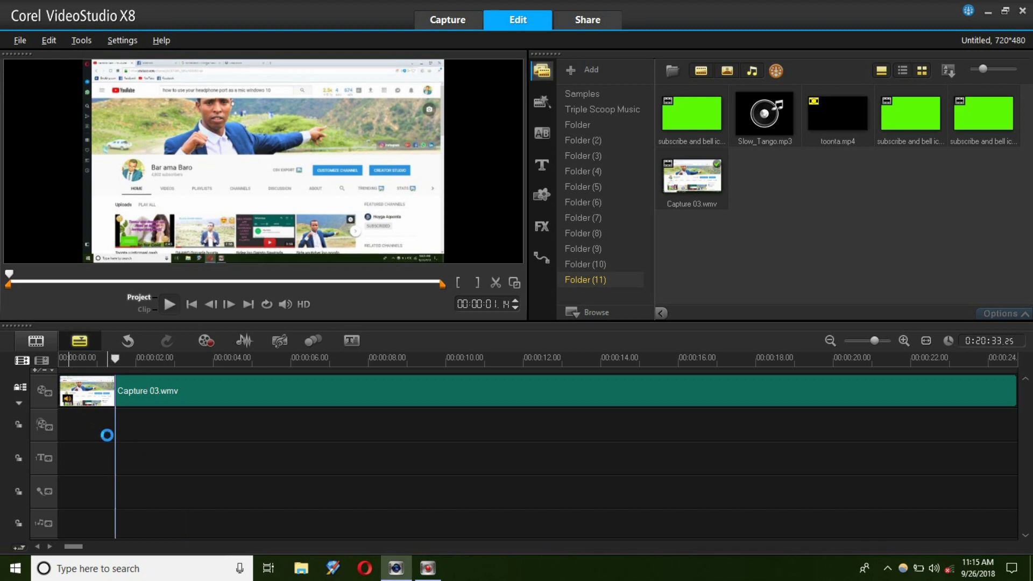
Step: Play the project up to 00:00:04.20 and split the Capture 03.wmv clip there
key(space)
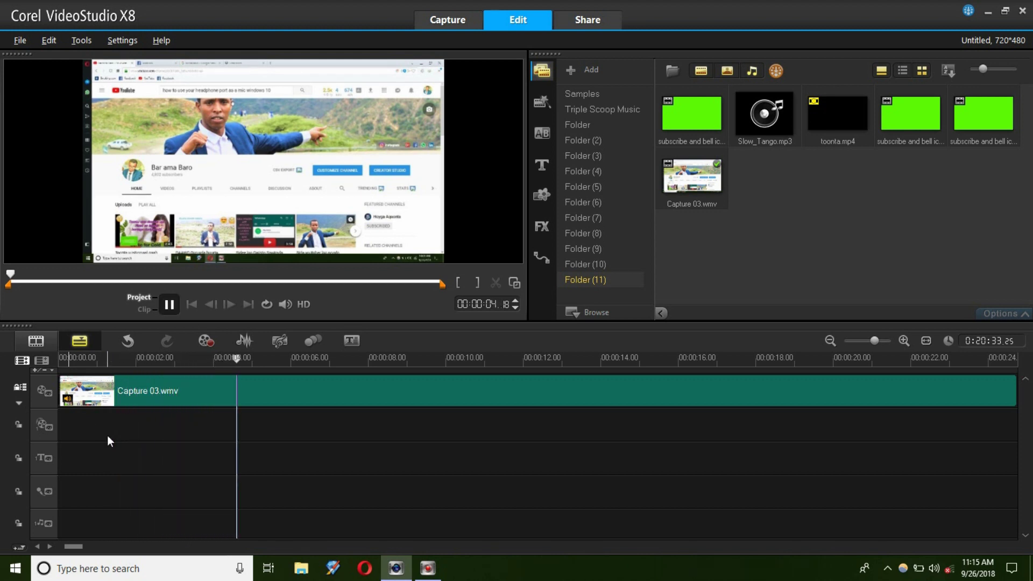
key(space)
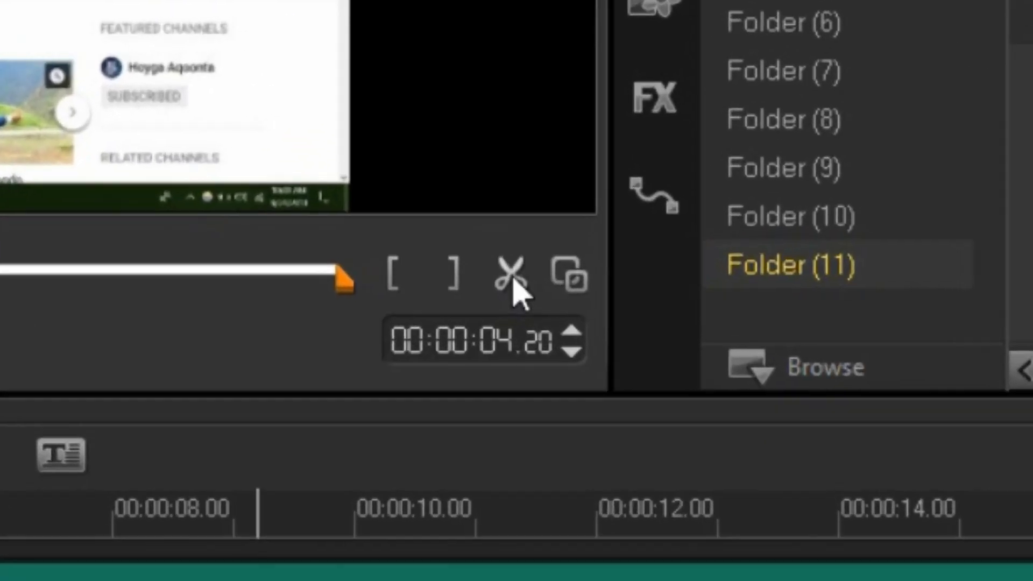
click(495, 282)
Step: Add a transition at the cut between the two Capture 03.wmv clips and place the playhead shortly before it
click(199, 429)
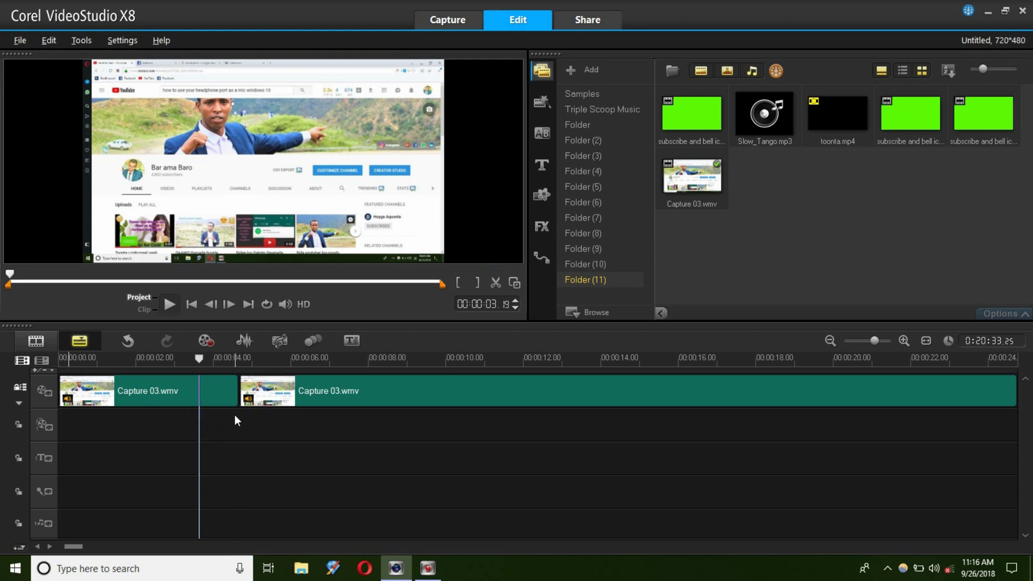
click(232, 426)
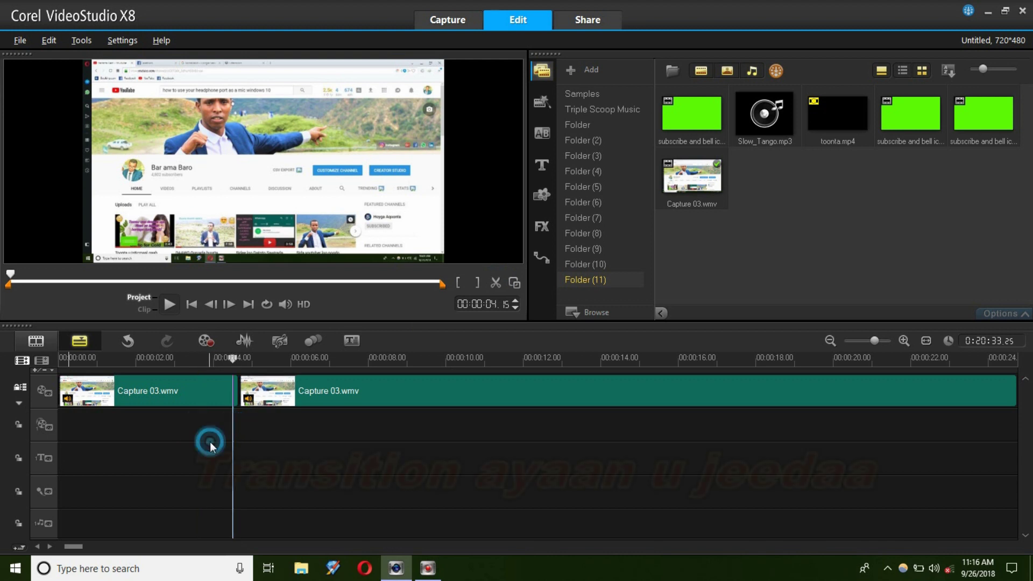
click(213, 437)
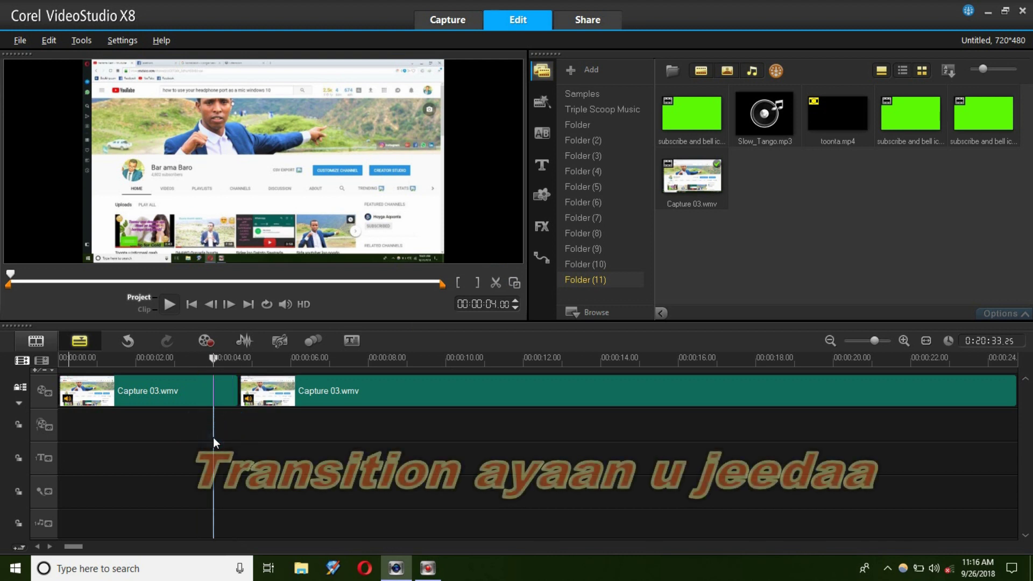
click(237, 421)
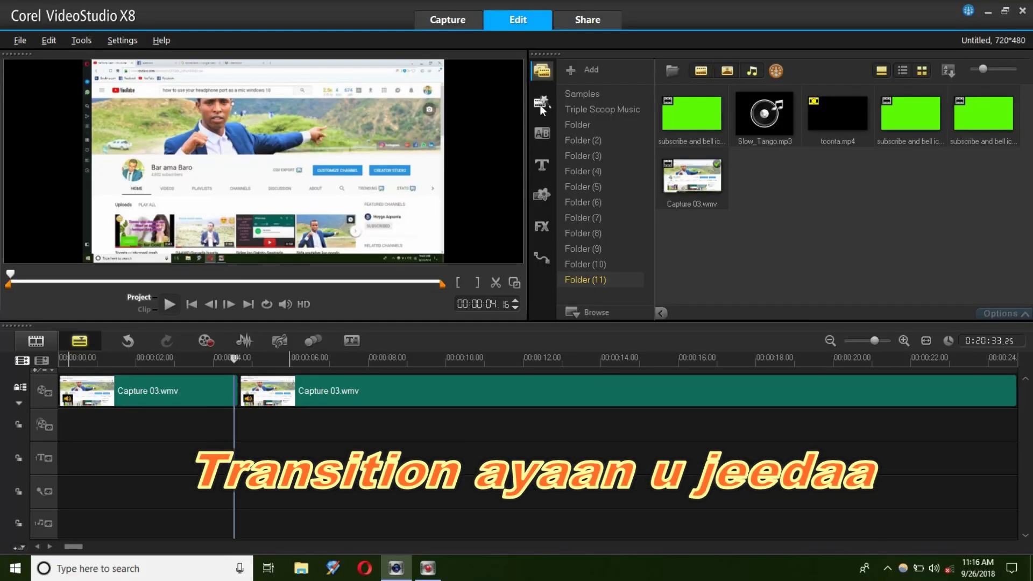
click(548, 228)
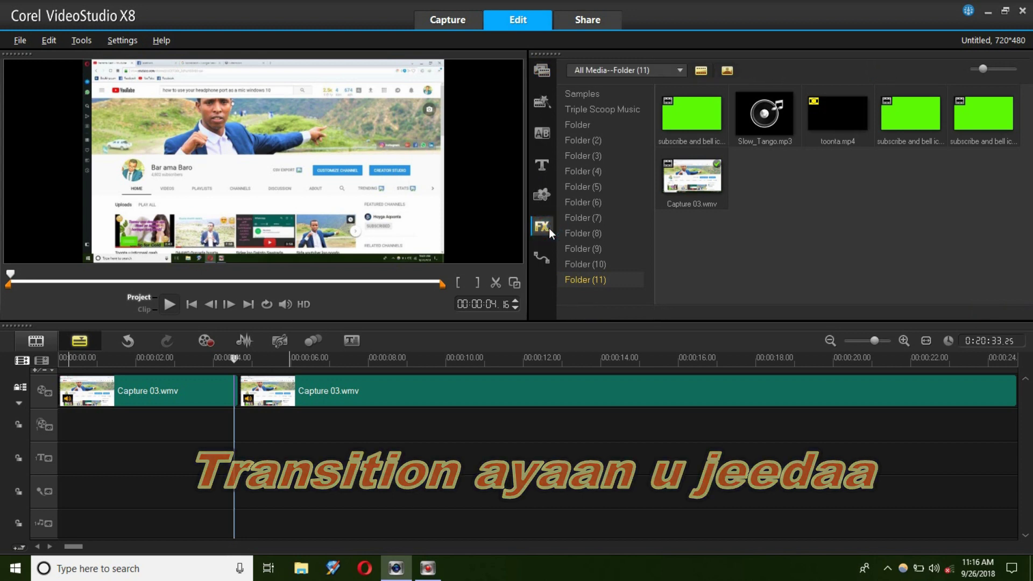
click(548, 131)
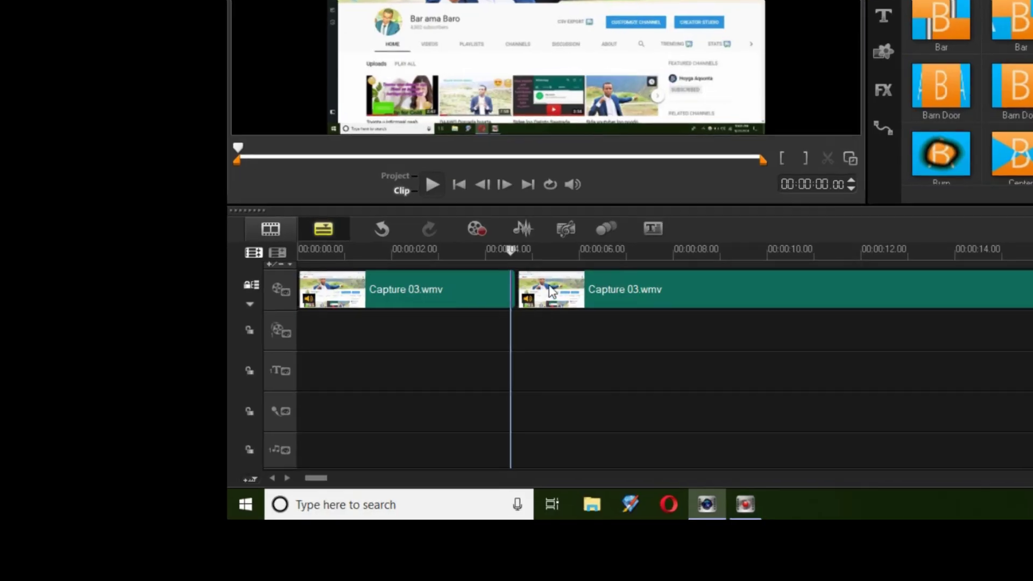
drag(551, 290, 503, 333)
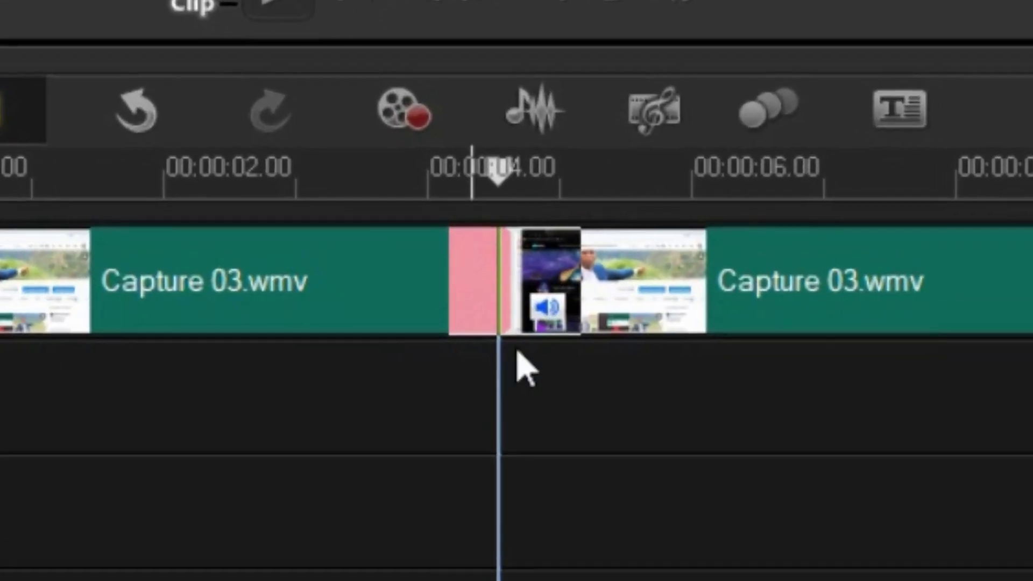
click(254, 428)
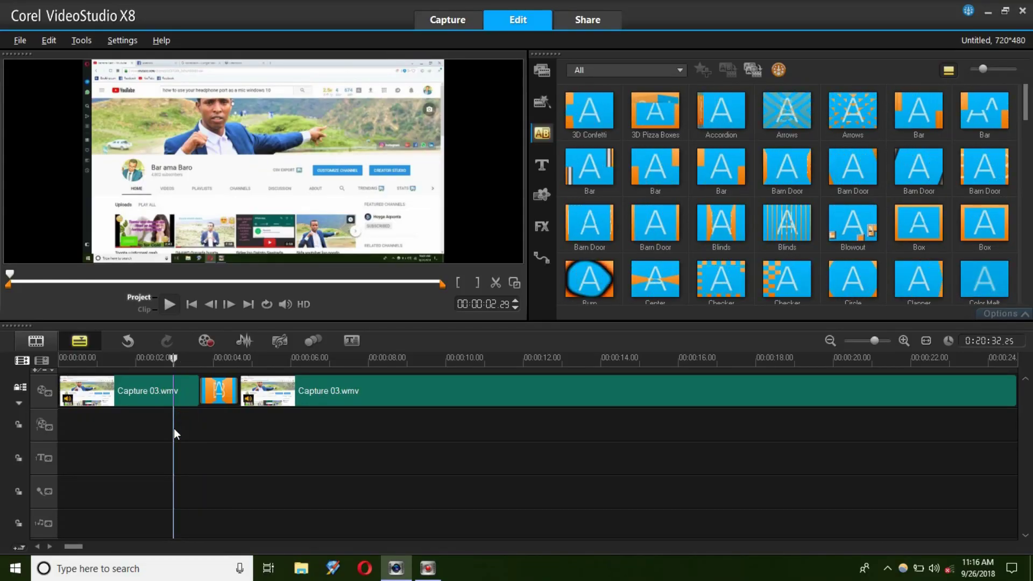
Step: Play through the first transition and split the second Capture 03.wmv clip at 00:00:08.11
key(space)
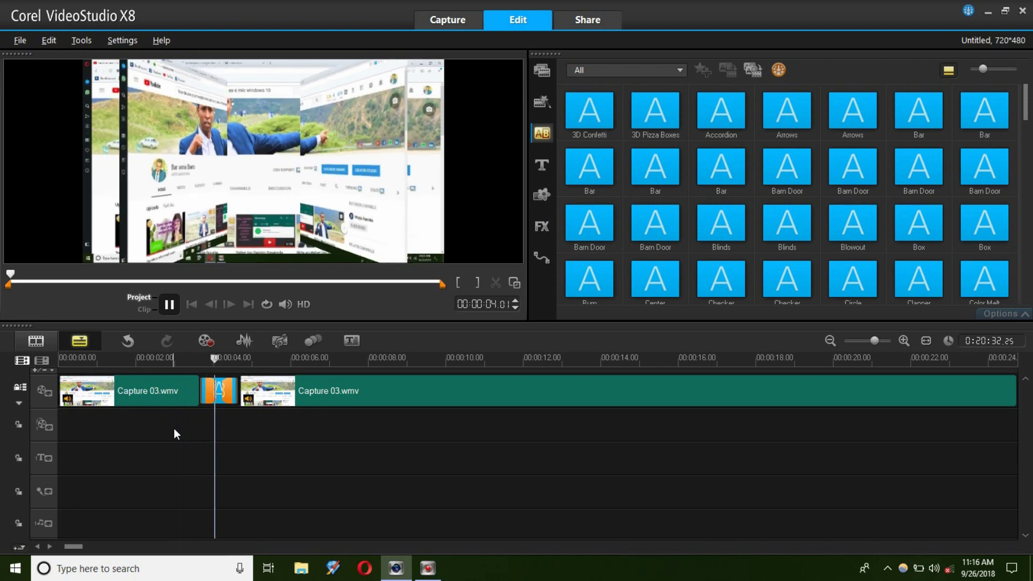
click(171, 420)
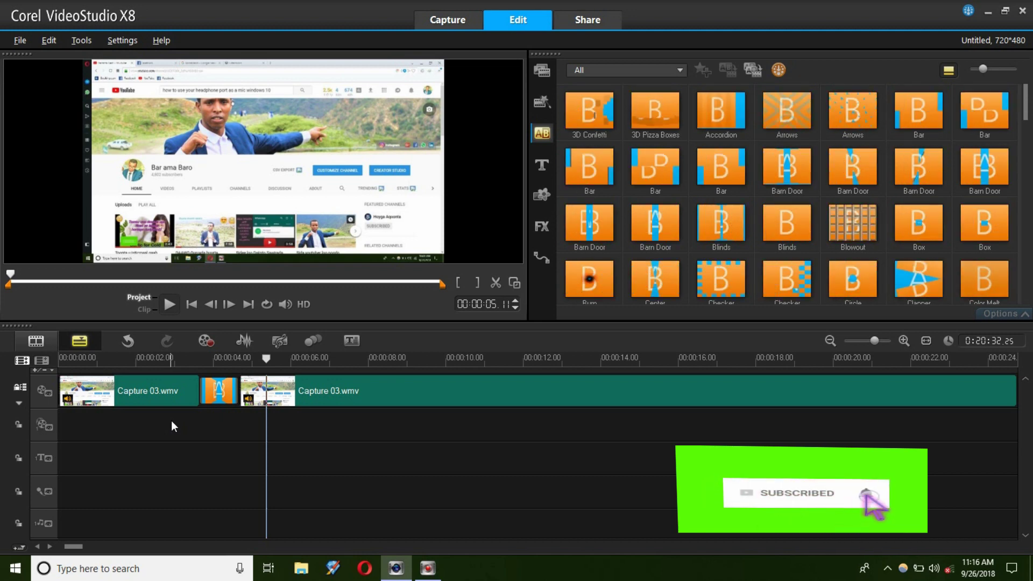
click(383, 434)
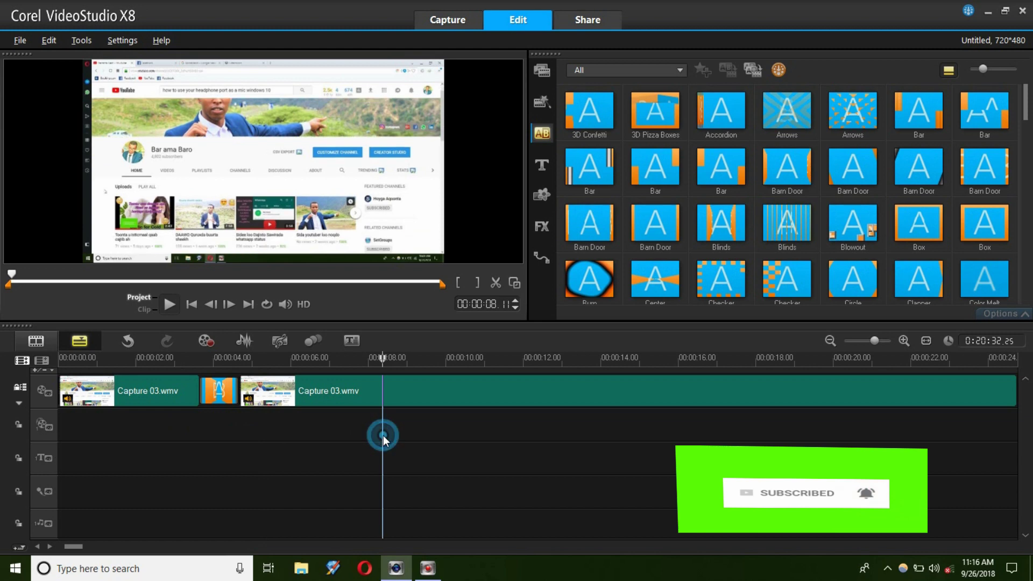
click(495, 285)
Step: Add the Circle transition at the new cut between the Capture 03.wmv clips and play it back
click(351, 432)
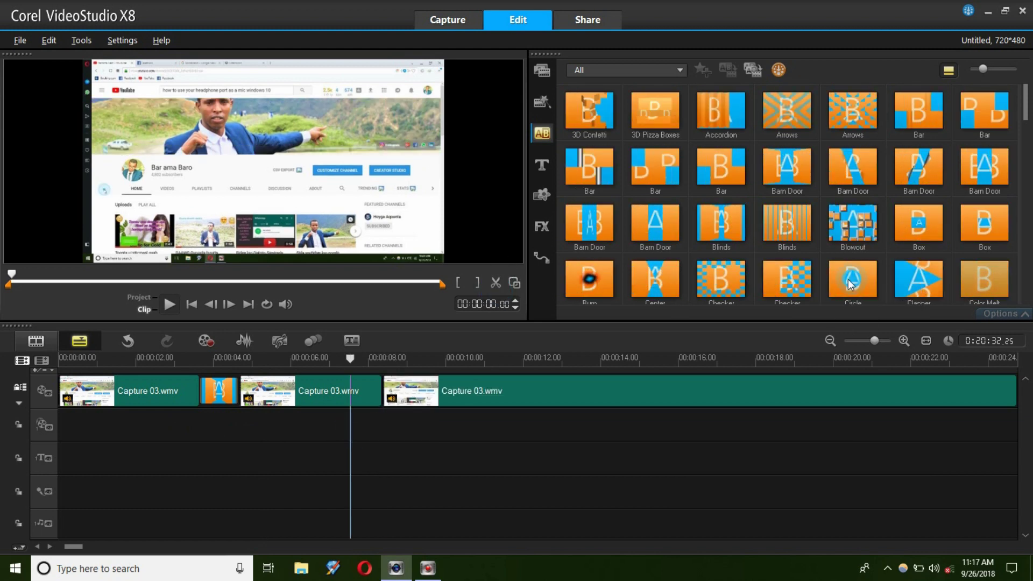
drag(852, 278, 373, 428)
click(320, 429)
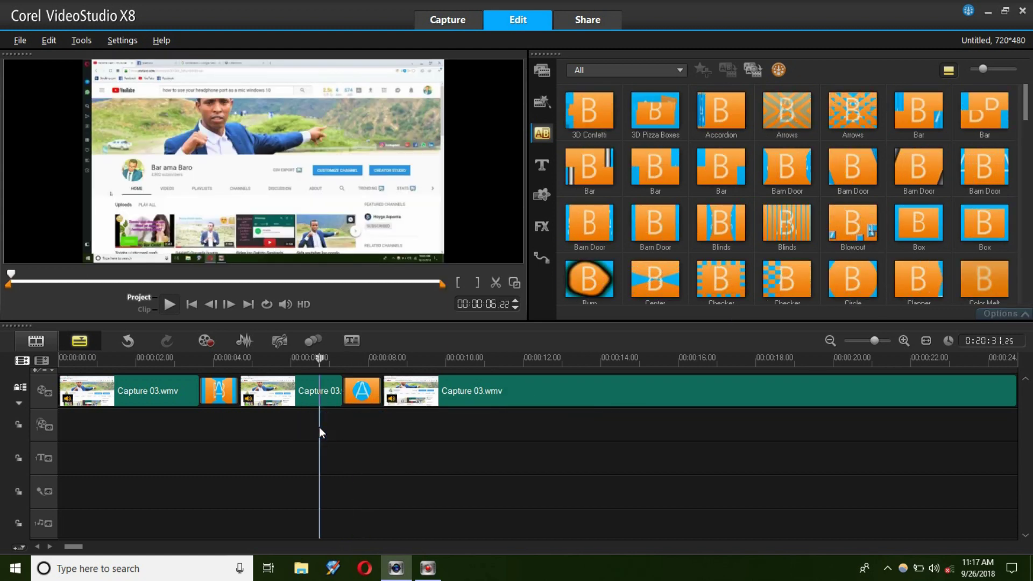
key(space)
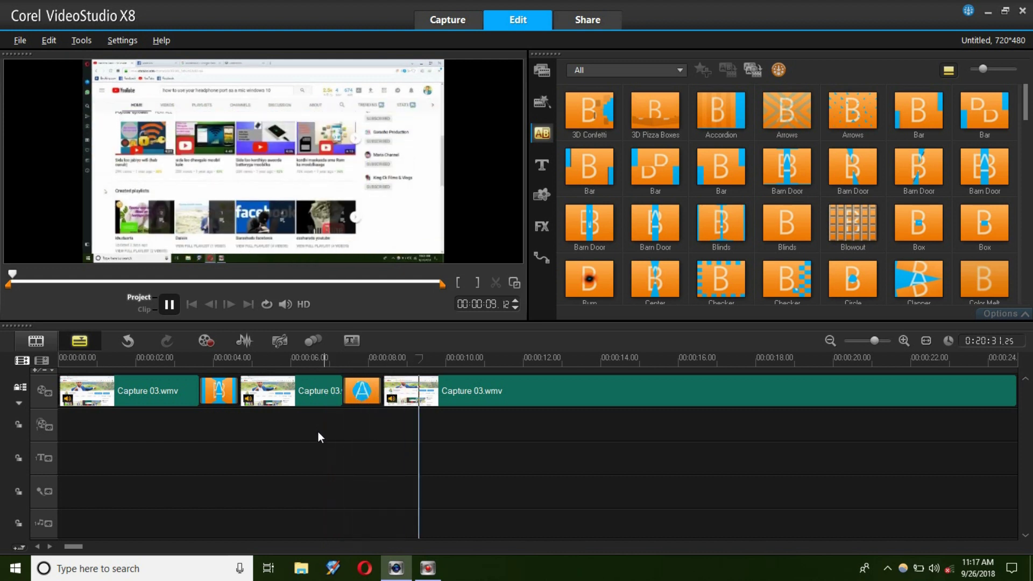
click(312, 433)
key(space)
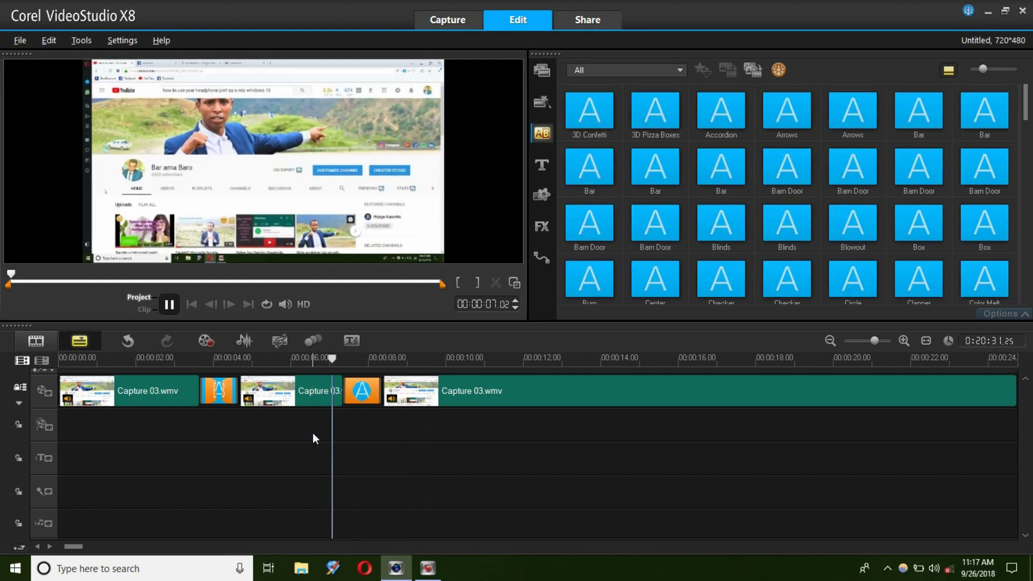
key(space)
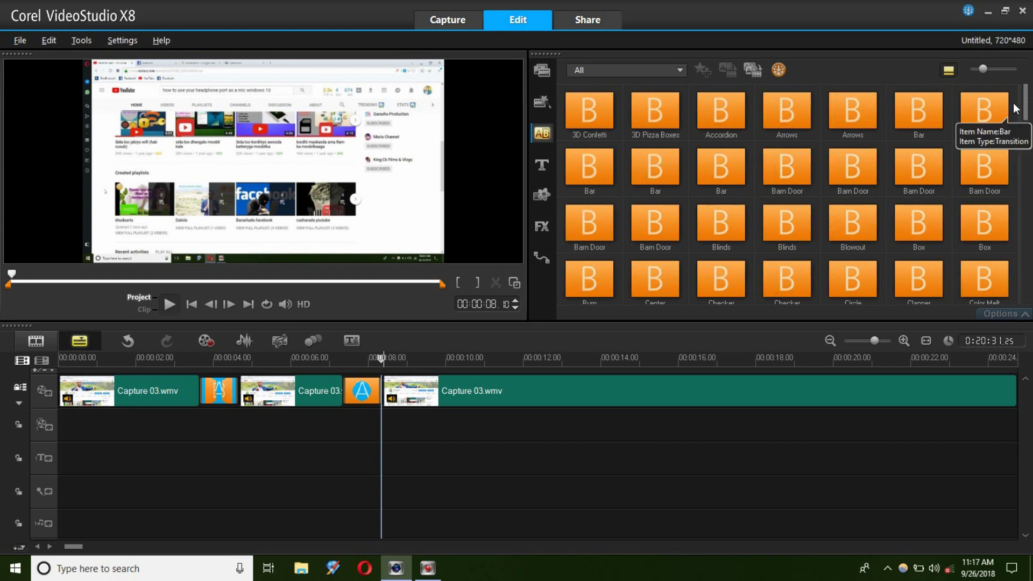
Step: Browse further transitions in the library and view the frame at 00:00:08.03 inside the Circle transition
drag(1025, 104, 1028, 160)
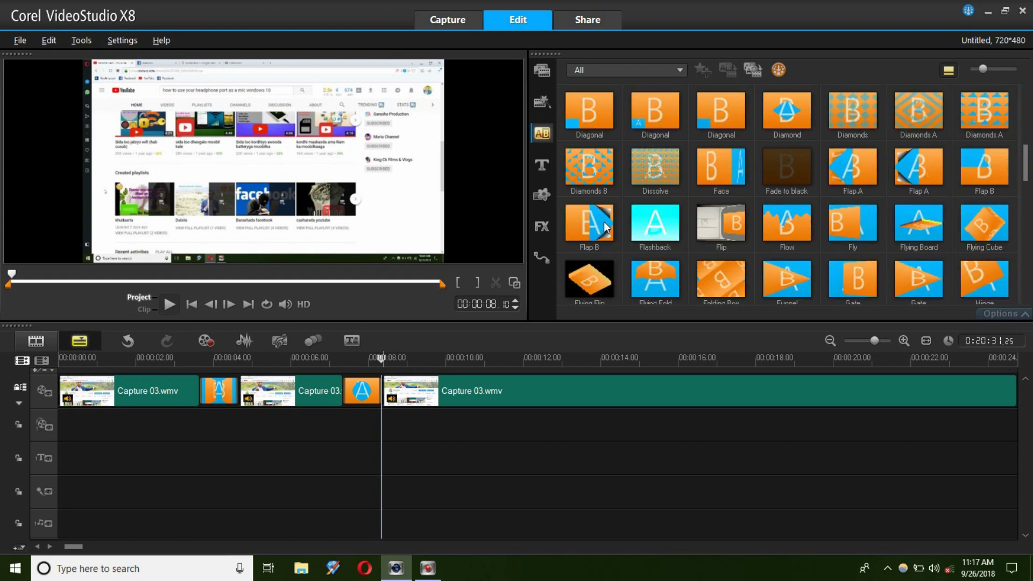
click(386, 425)
click(372, 427)
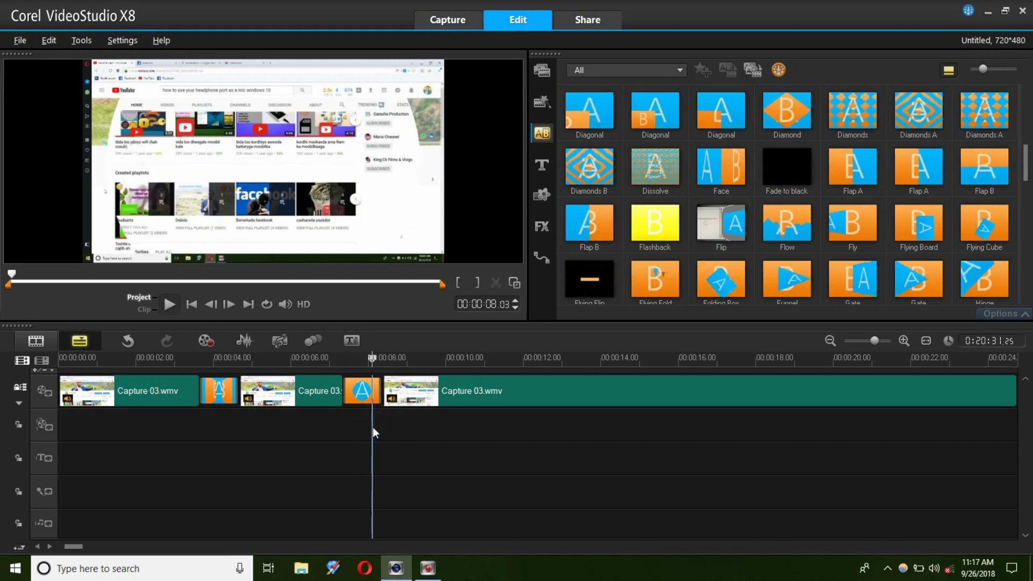
Step: Play the project's start up to 00:00:02.01 and add the title "cashar muhiim ah" there, positioned in the lower middle of the frame
click(79, 428)
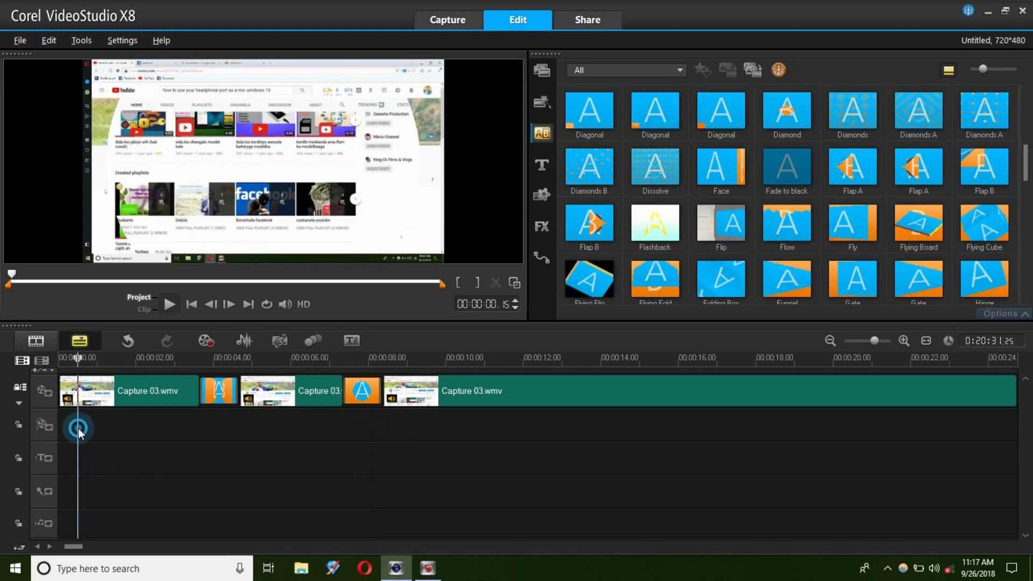
key(space)
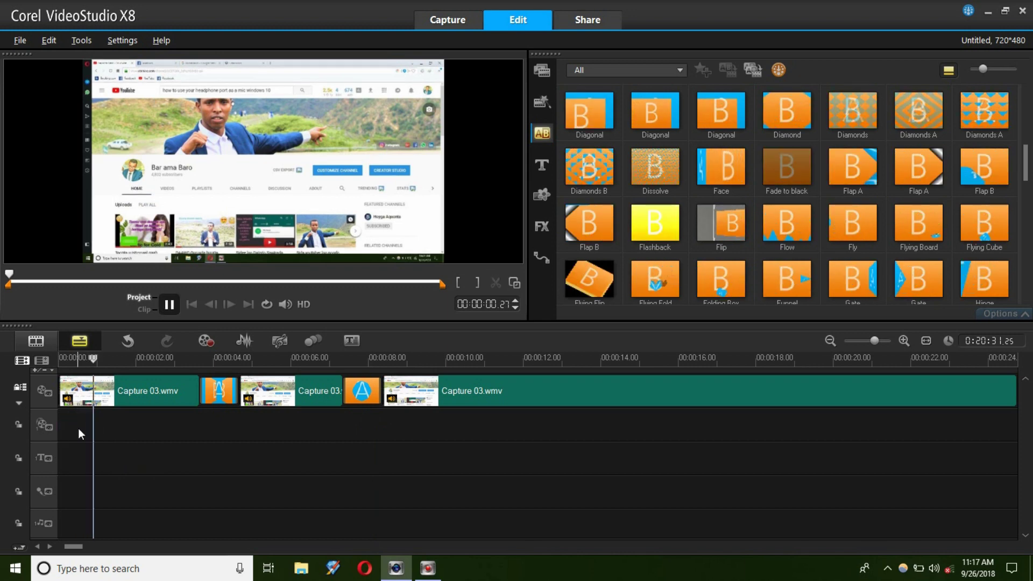
key(space)
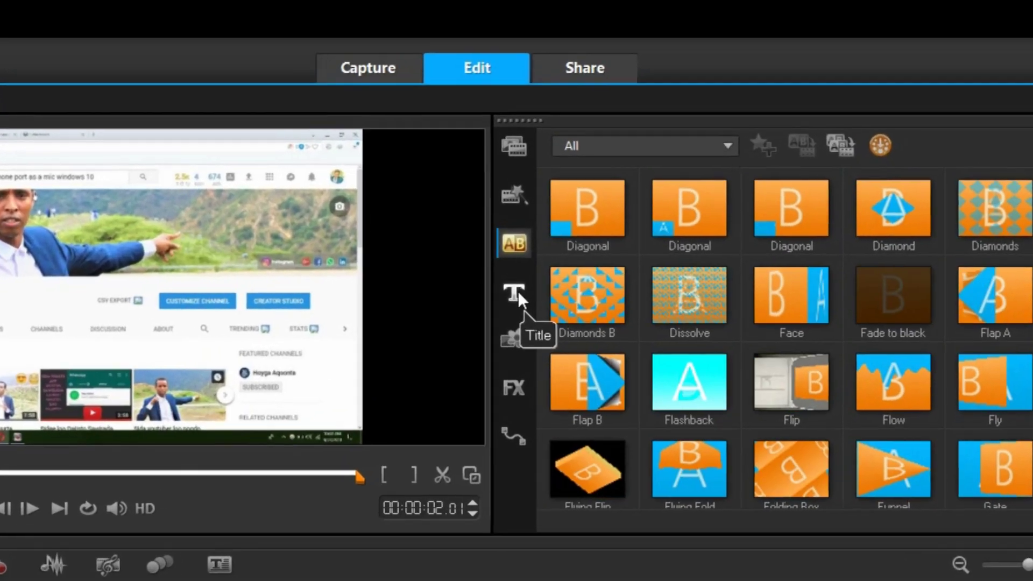
click(515, 293)
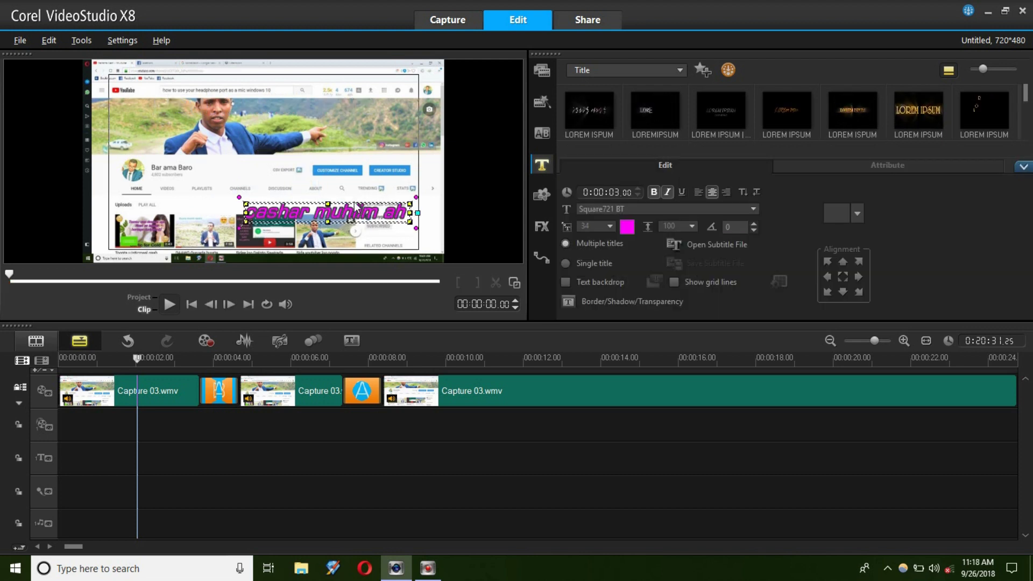
drag(357, 217, 288, 226)
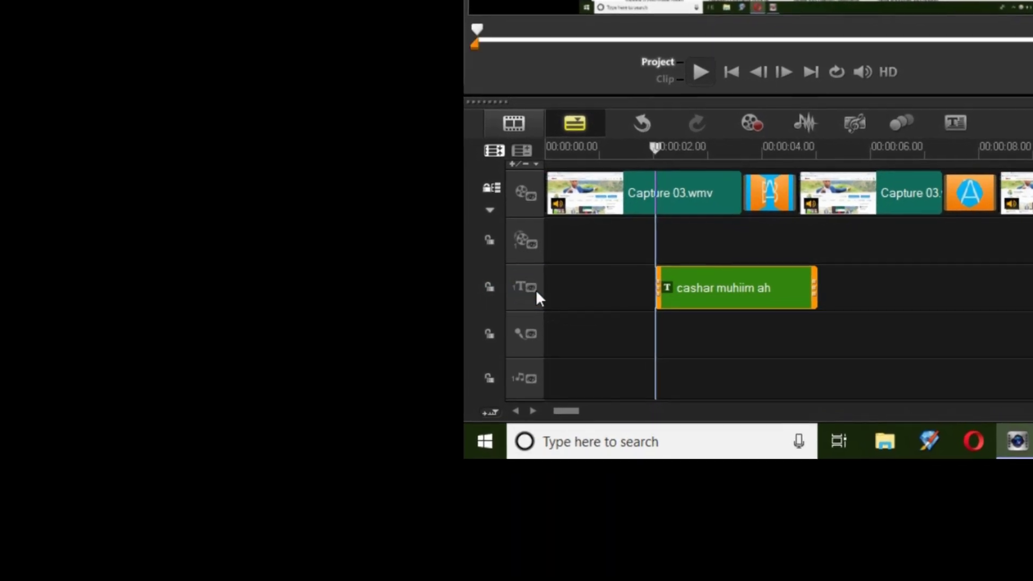
Step: Hide the title track on the timeline and show it again
click(536, 292)
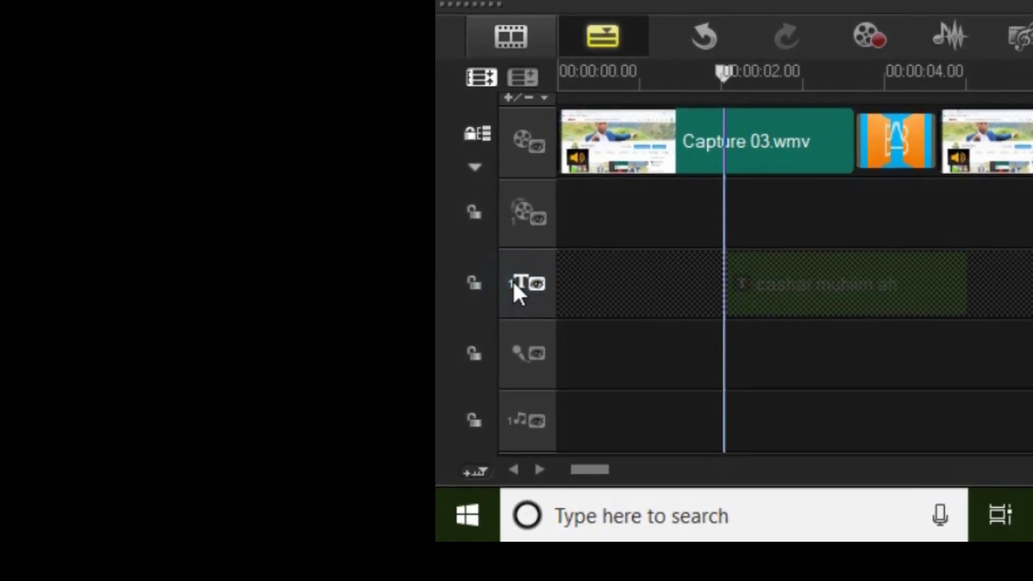
click(515, 285)
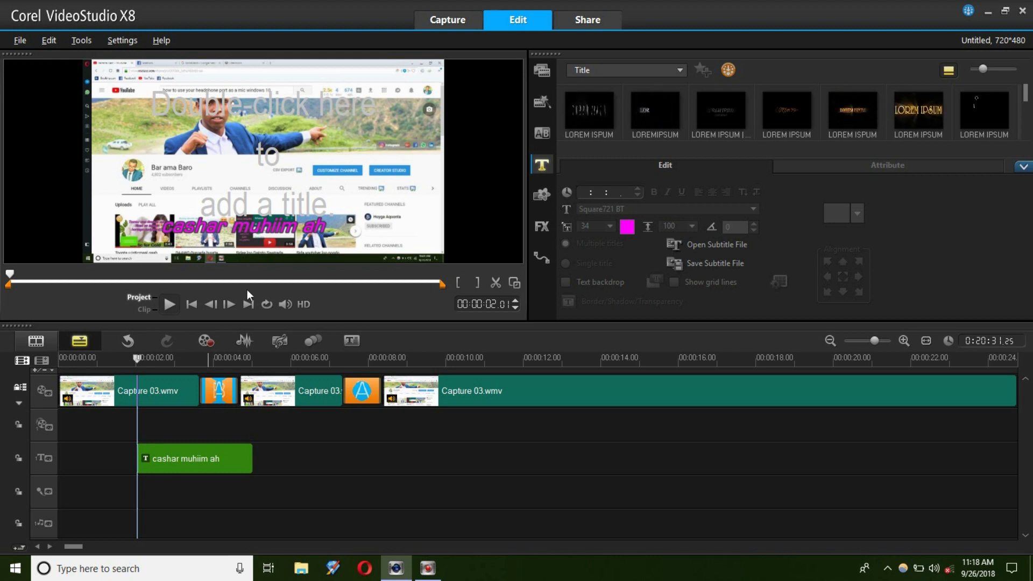
Step: Open the "cashar muhiim ah" title for editing, select its text and change the font colour to dark blue
double_click(243, 229)
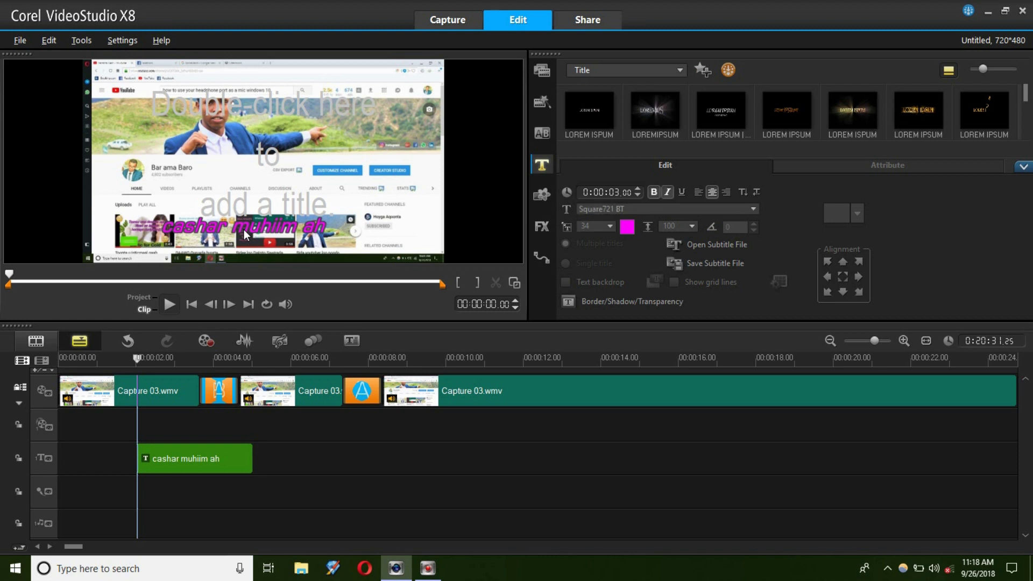
click(185, 479)
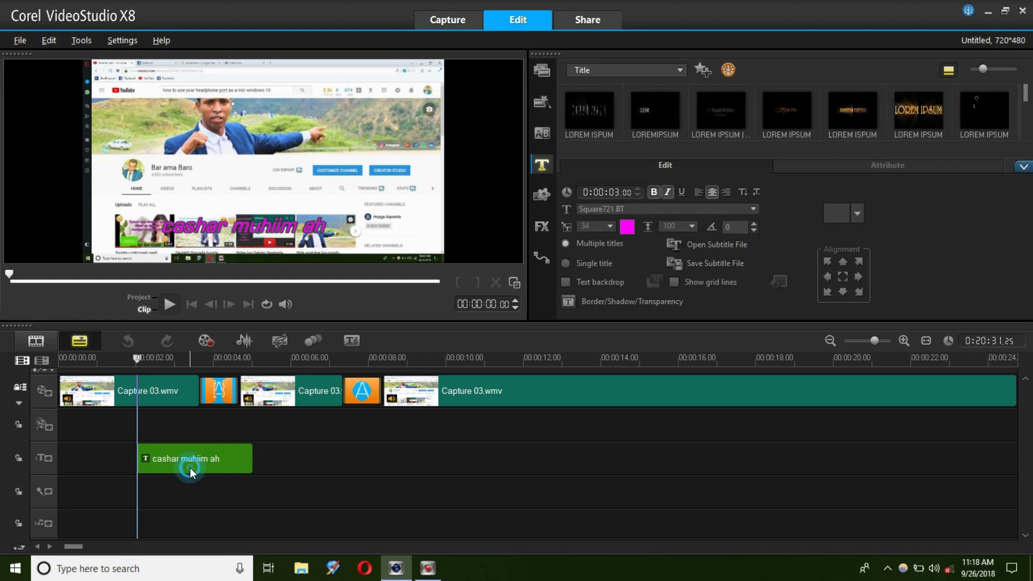
click(236, 230)
click(236, 230)
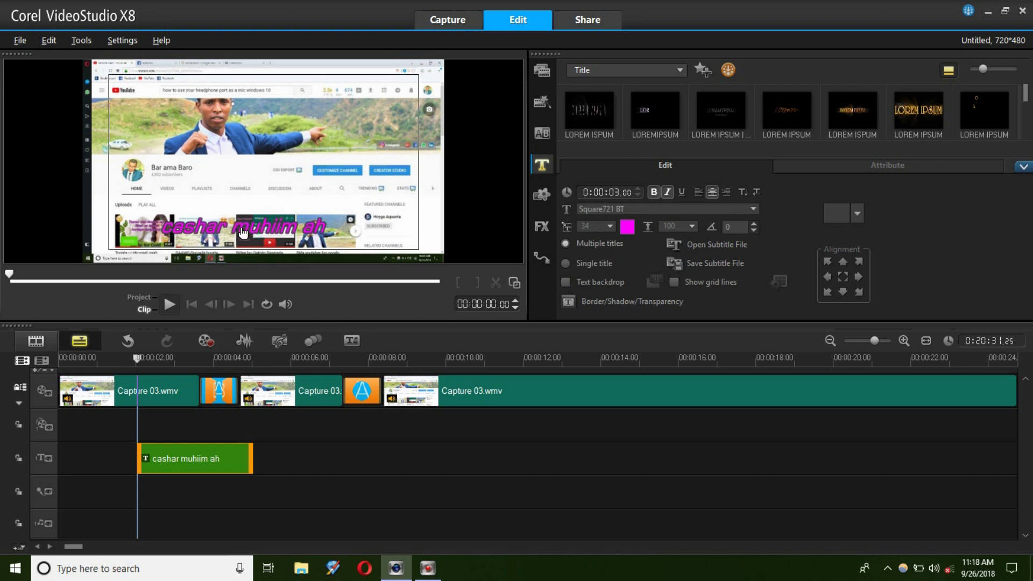
double_click(252, 224)
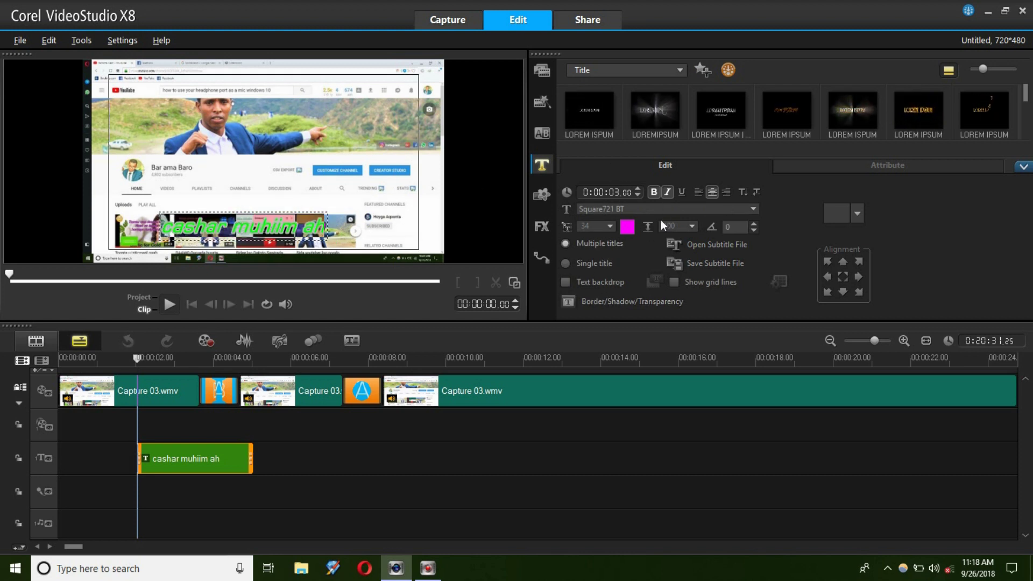
click(627, 228)
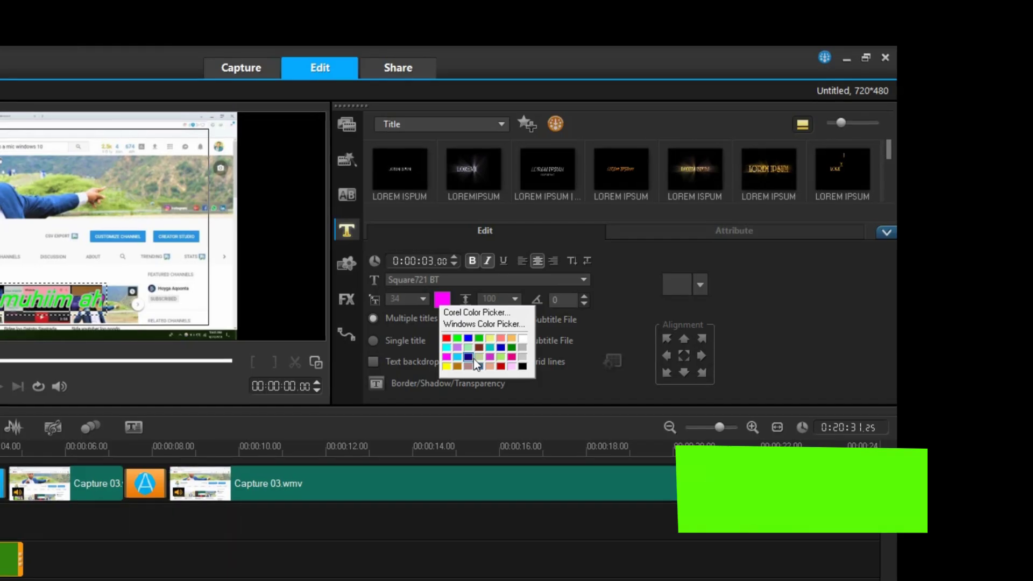
click(651, 278)
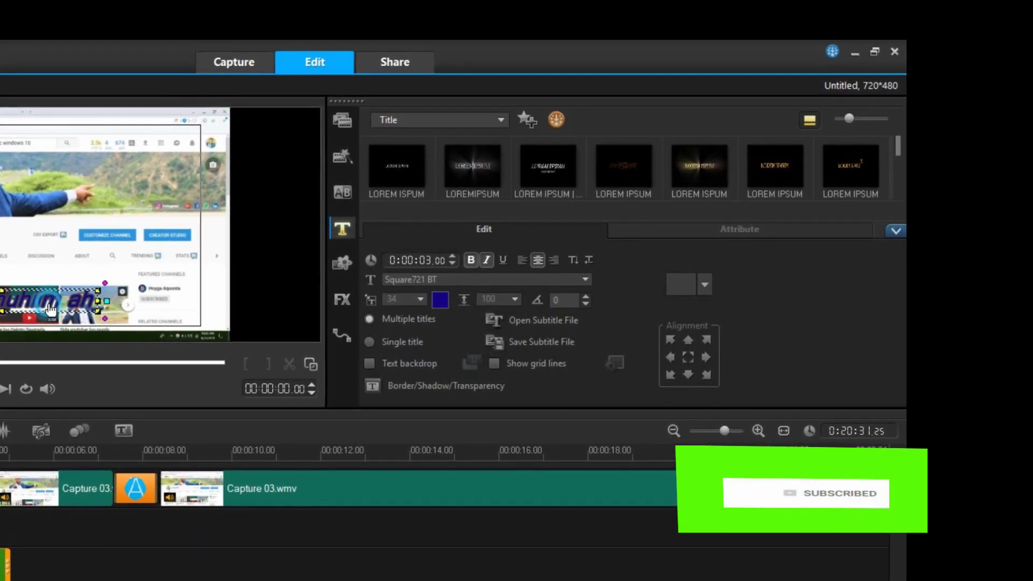
Step: Set the title's font size to 39 and remove its bold and italic styles
click(416, 299)
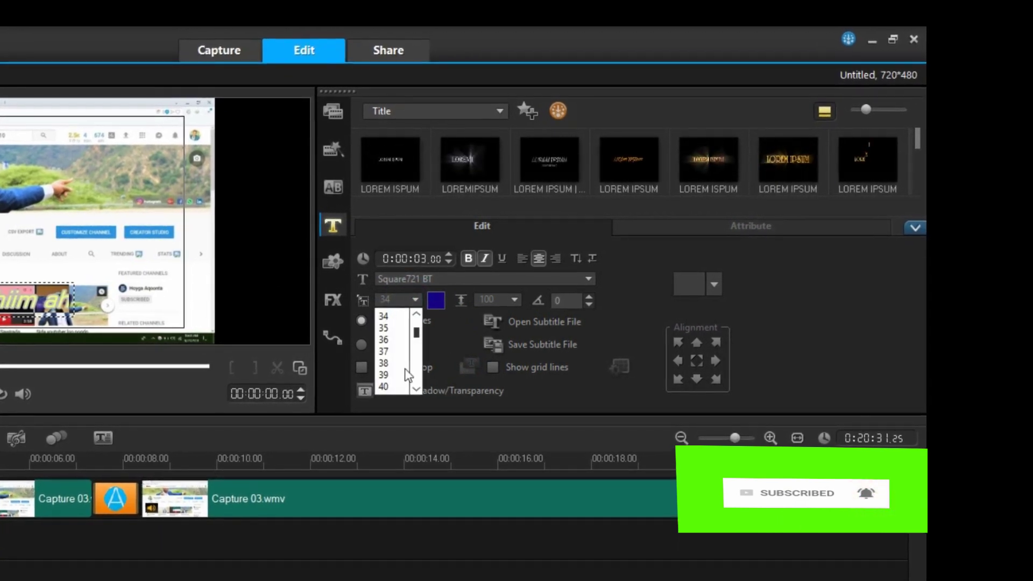
click(387, 374)
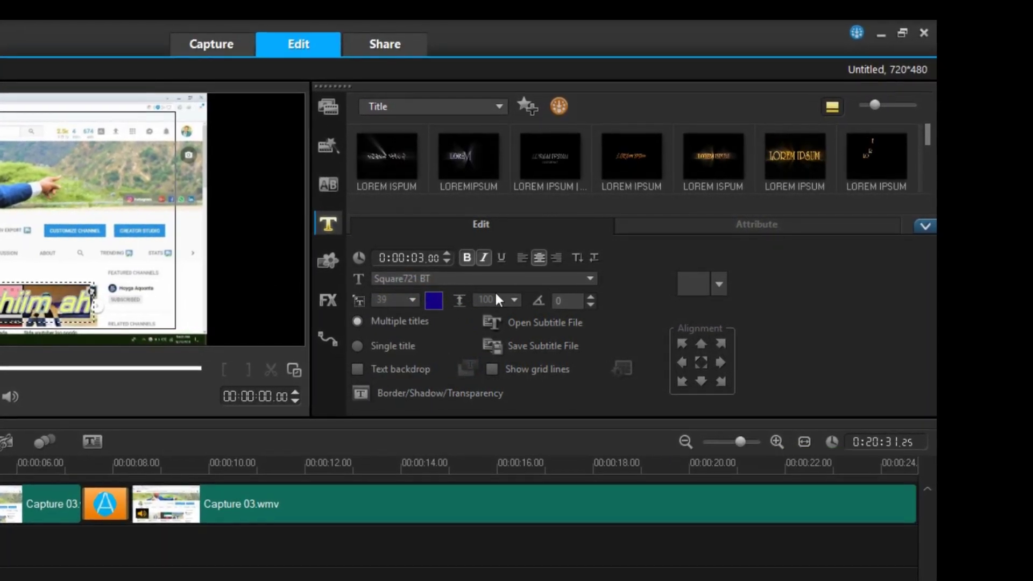
click(465, 258)
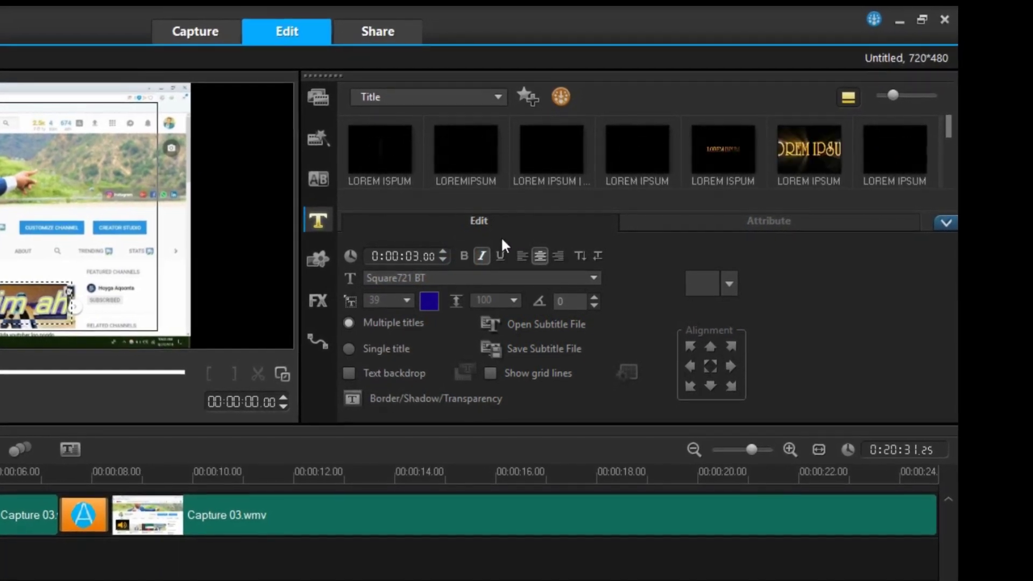
click(482, 256)
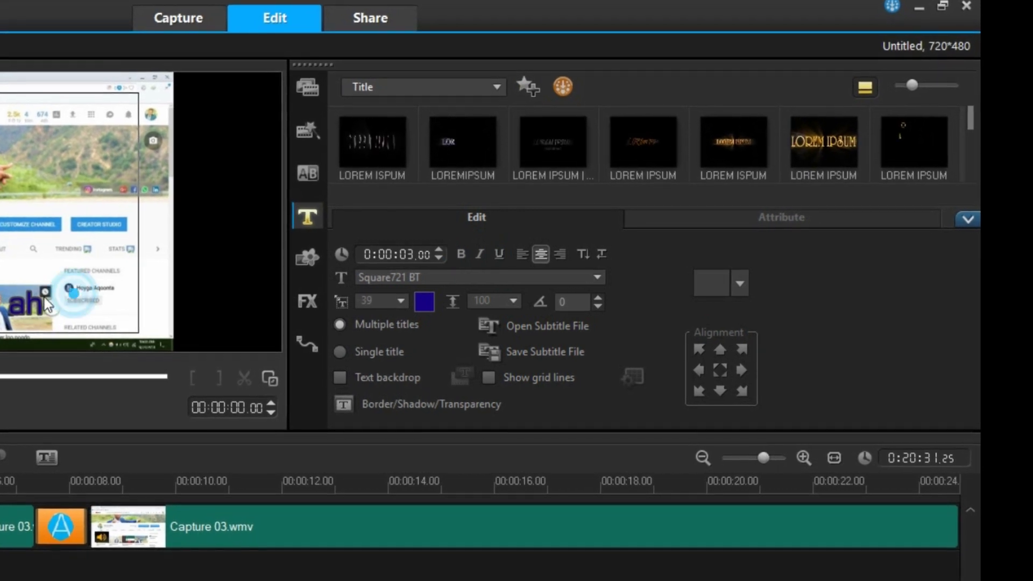
Step: Reselect the title text, try left and centre text alignment, and set it to align right
drag(53, 304, 21, 295)
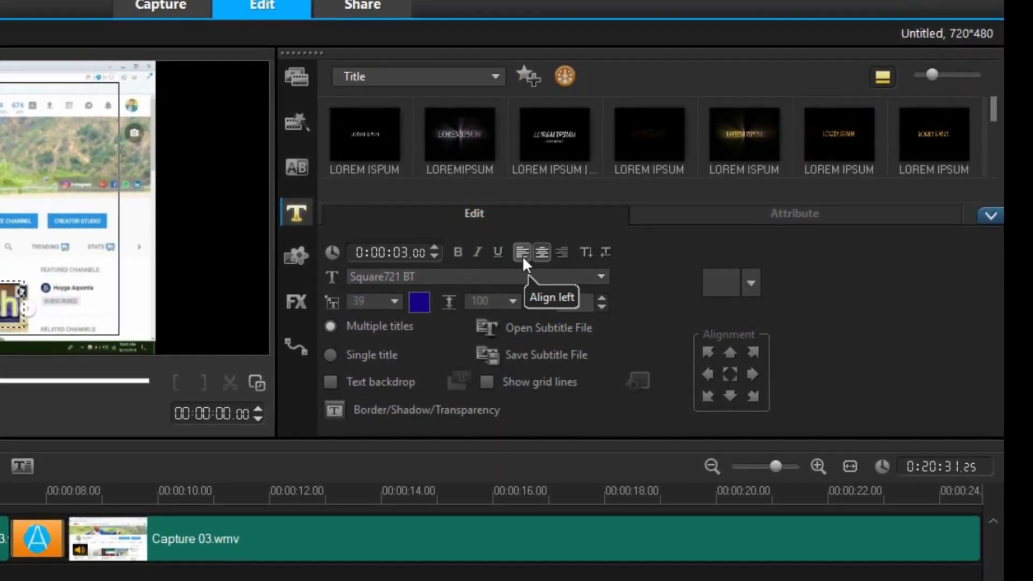
click(521, 256)
click(542, 251)
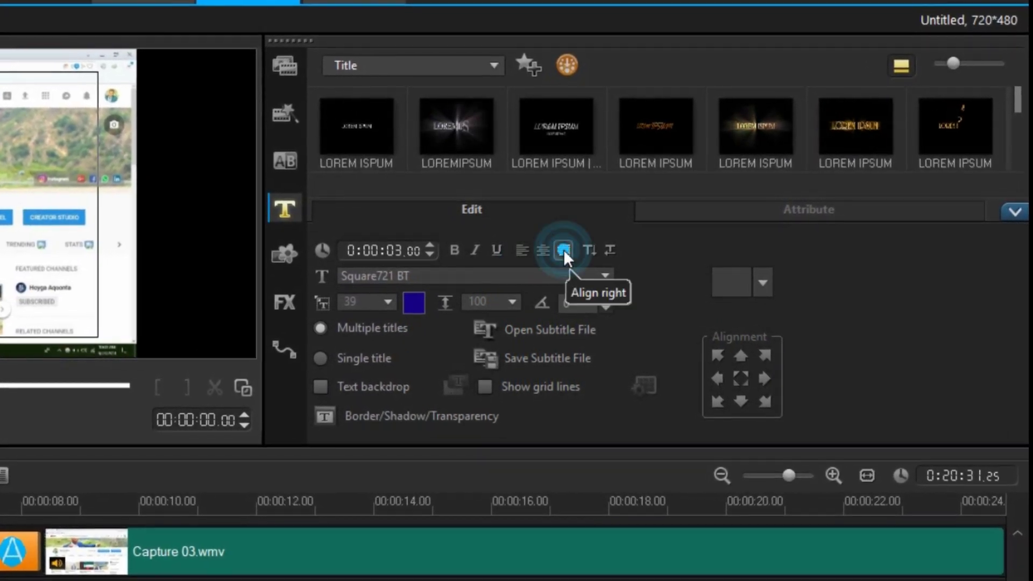
click(564, 250)
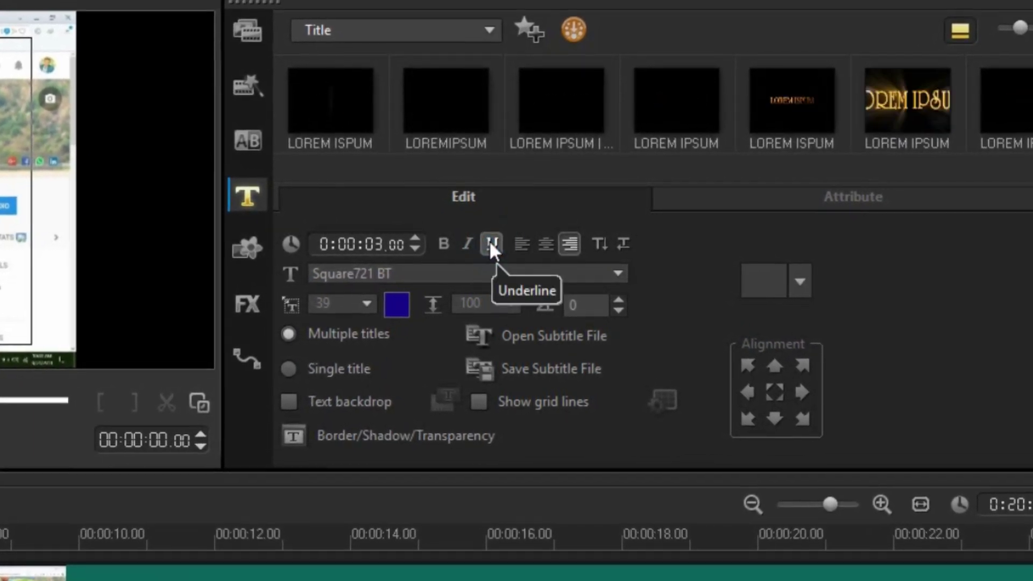
click(521, 245)
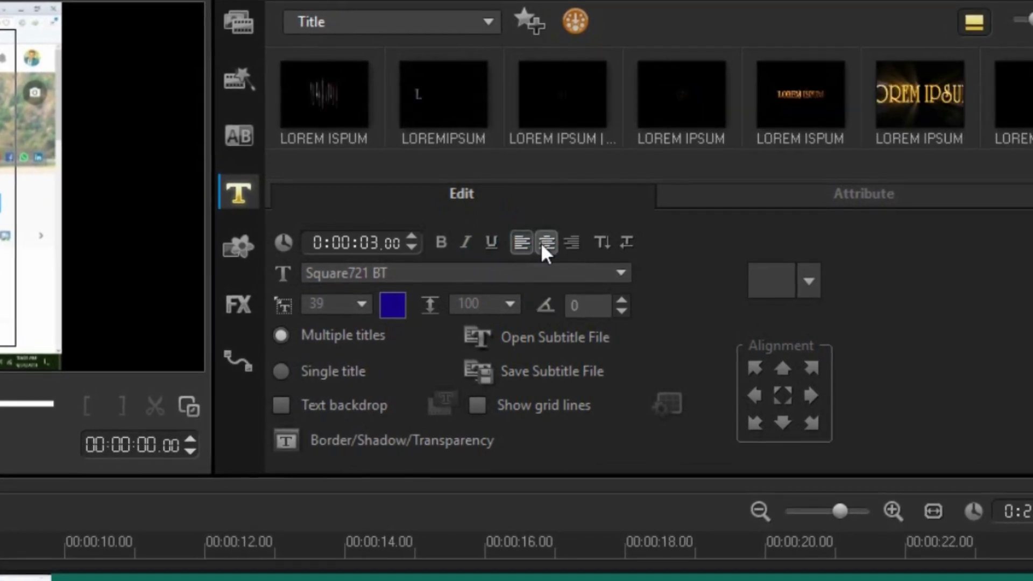
click(547, 242)
click(575, 241)
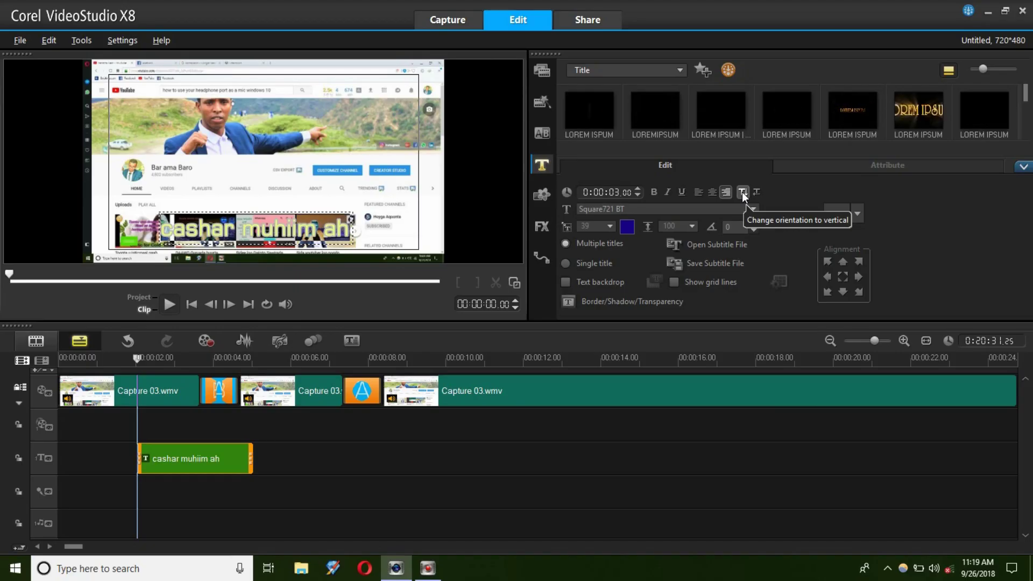
Step: Try the vertical text orientation, then align the title to the centre and finally the bottom centre of the frame
click(604, 240)
click(741, 192)
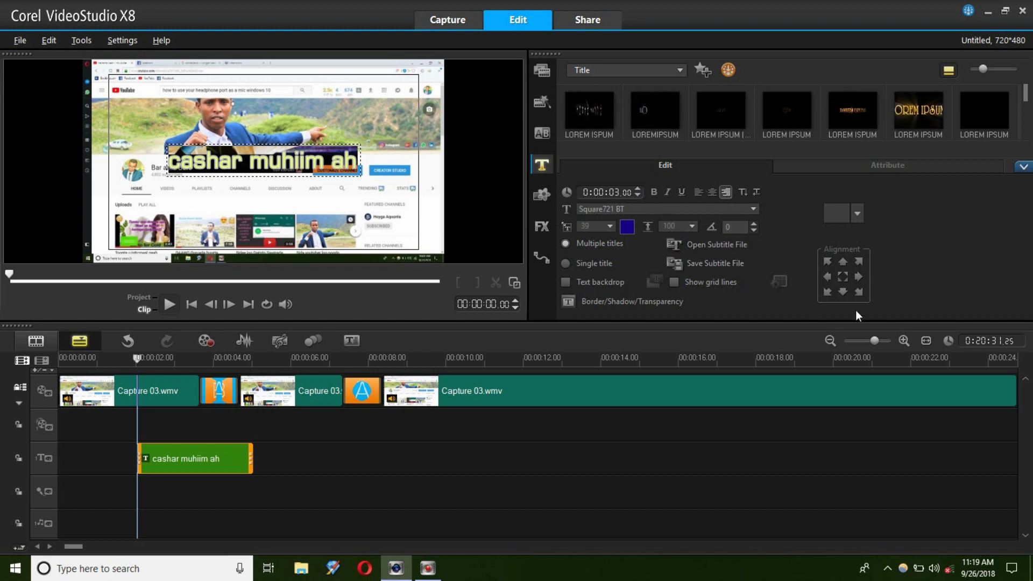
click(843, 277)
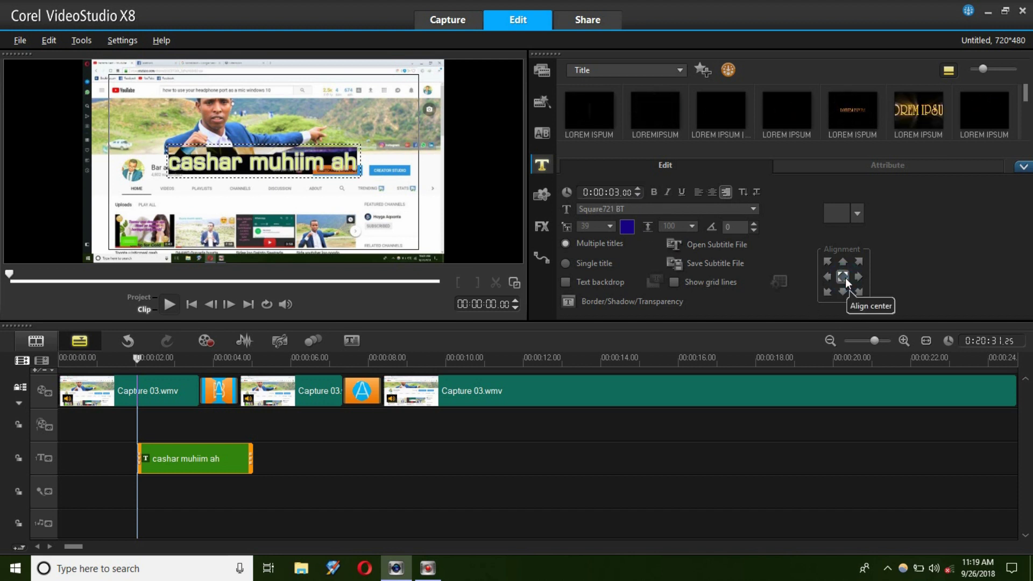
click(842, 291)
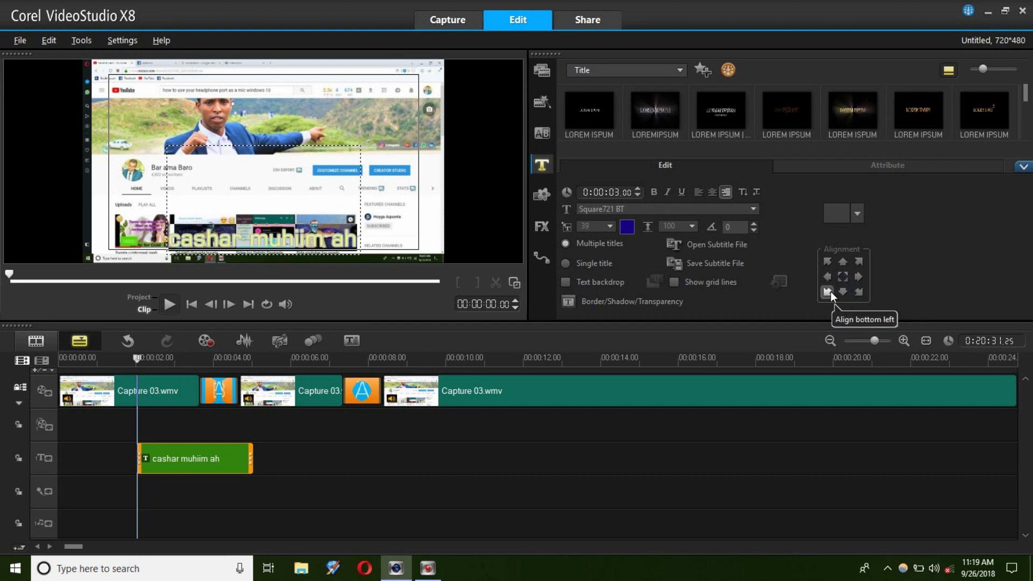
Step: Try the title at the bottom left, centre, centre right and left, and top left and right of the frame, then return it to bottom centre
click(828, 291)
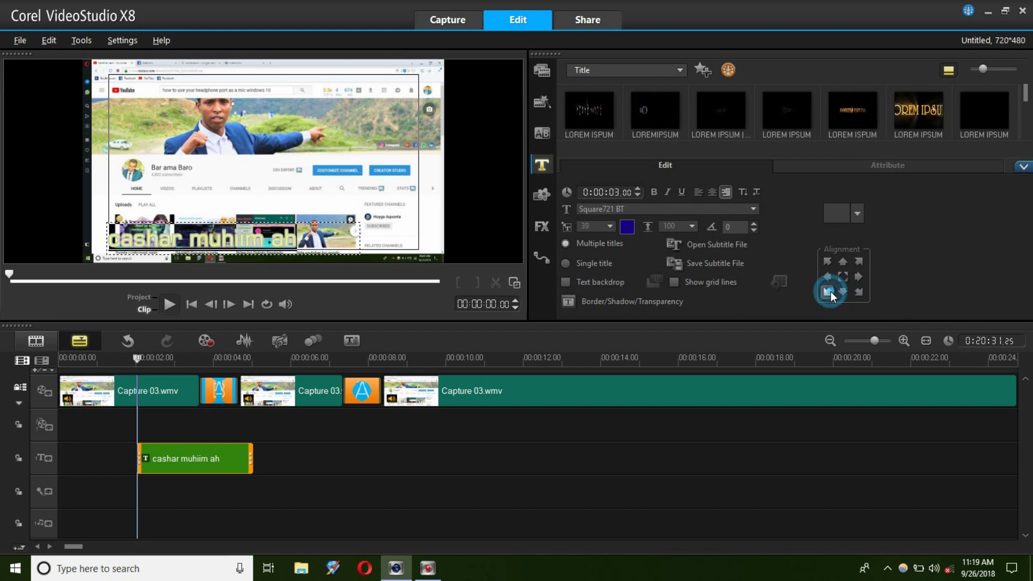
click(858, 276)
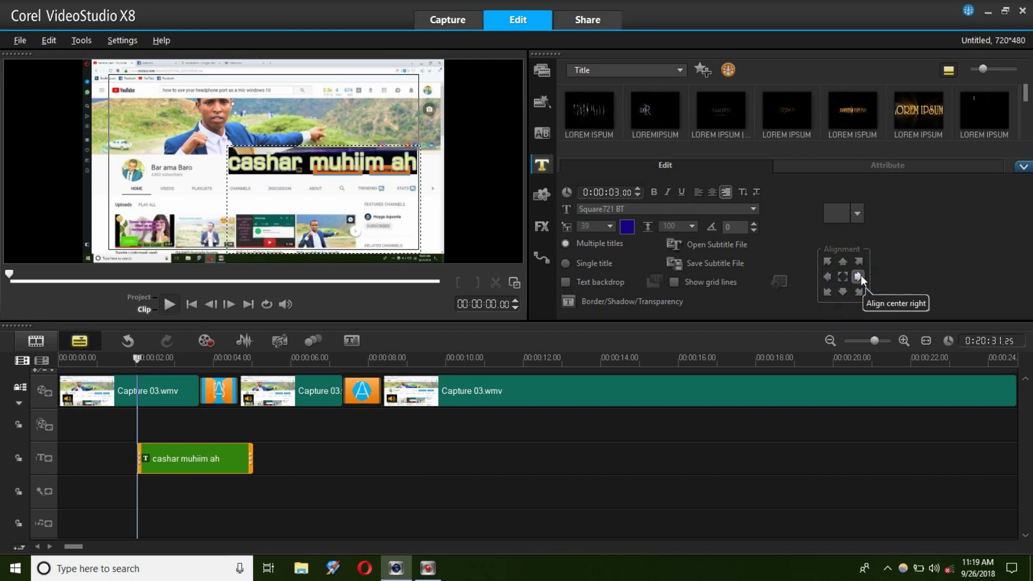
click(827, 277)
click(830, 261)
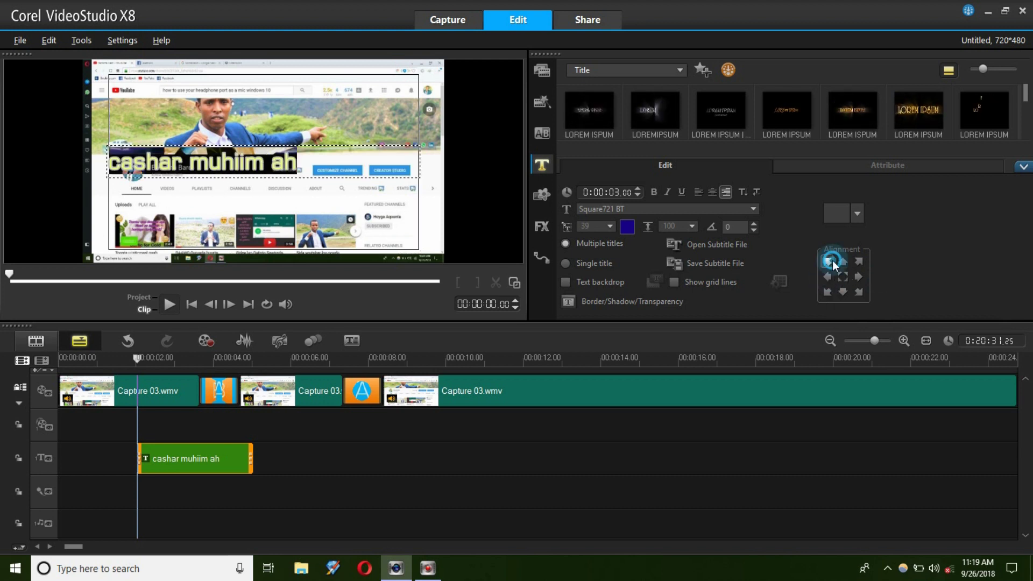
click(858, 261)
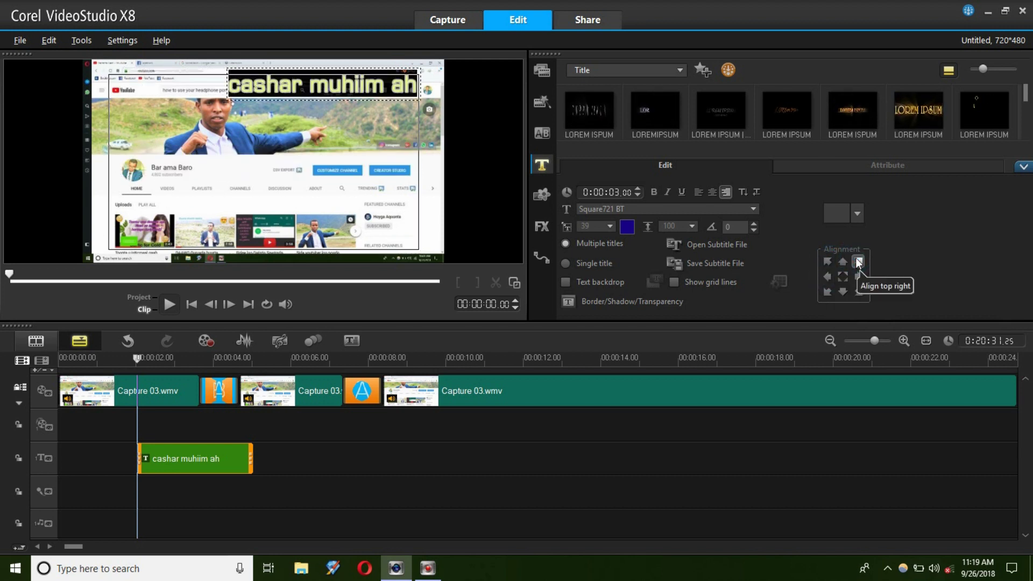
click(843, 292)
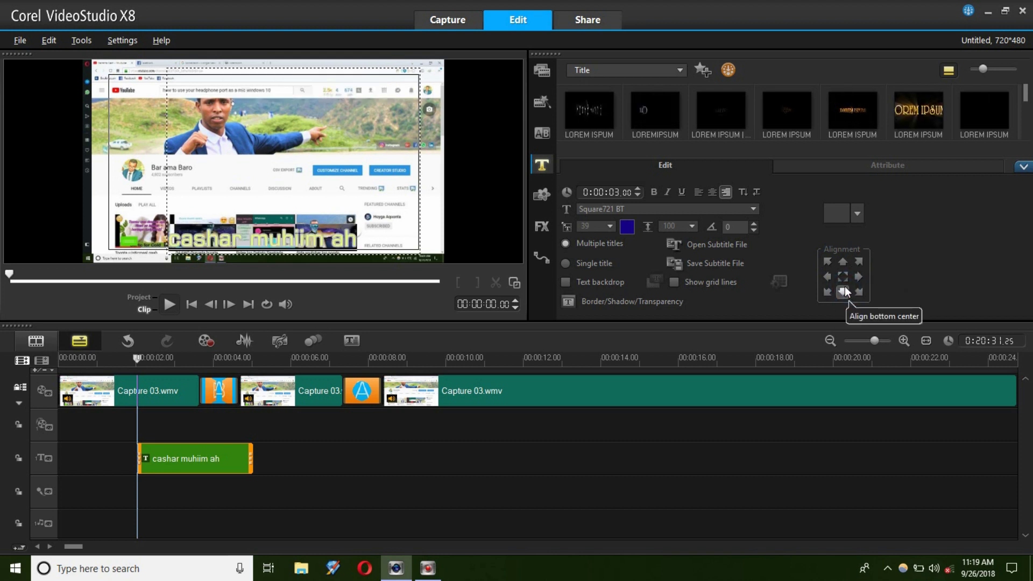
click(842, 278)
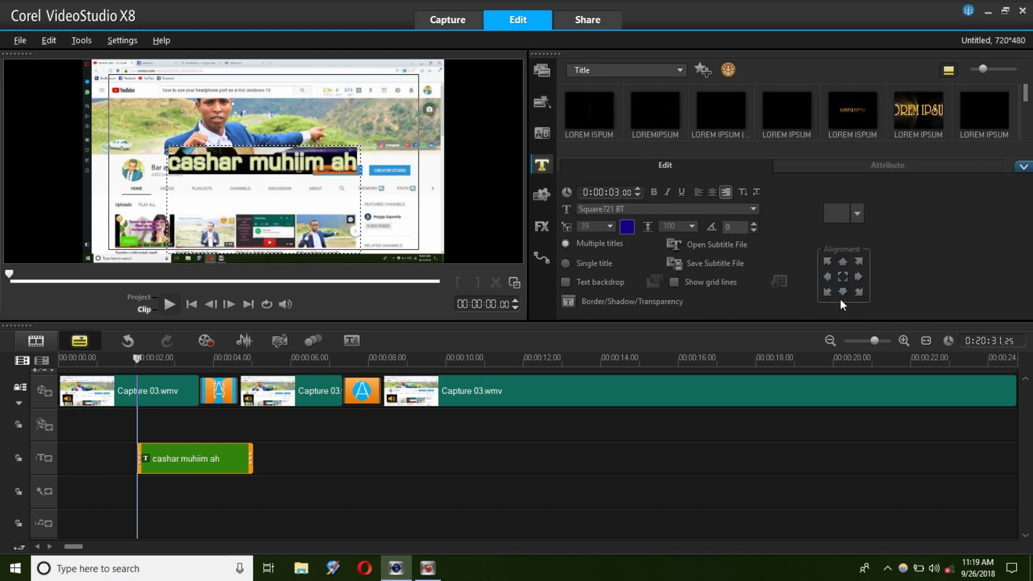
click(841, 294)
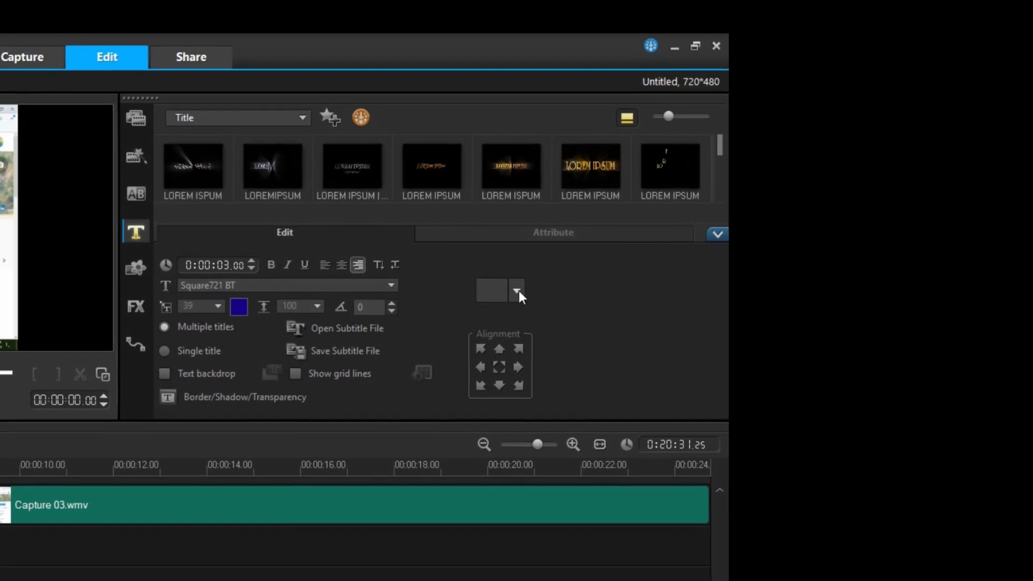
Step: Try several text style presets on the title, including orange and blue ones, ending with the green Victorian LET style
click(517, 291)
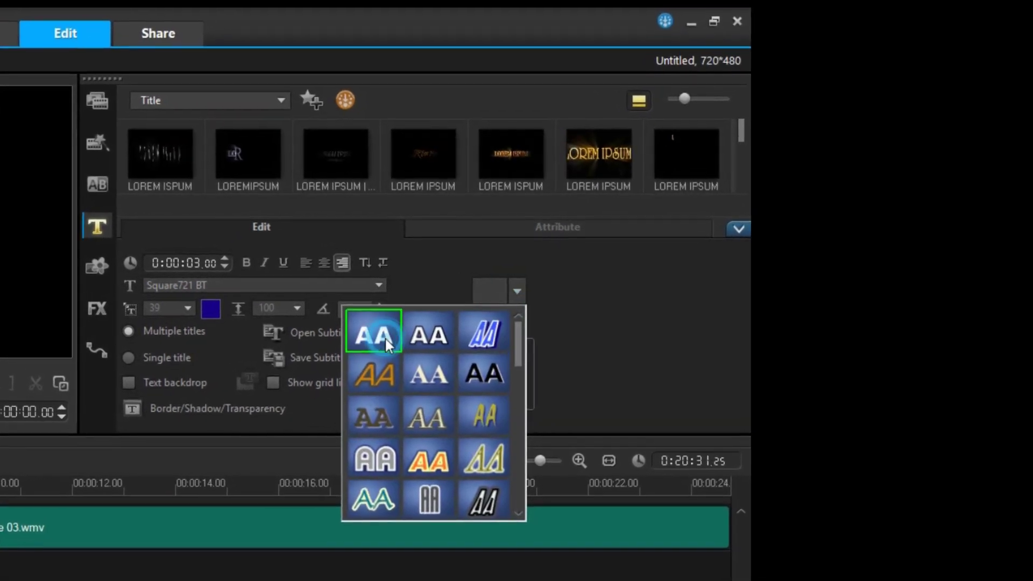
click(385, 338)
click(374, 374)
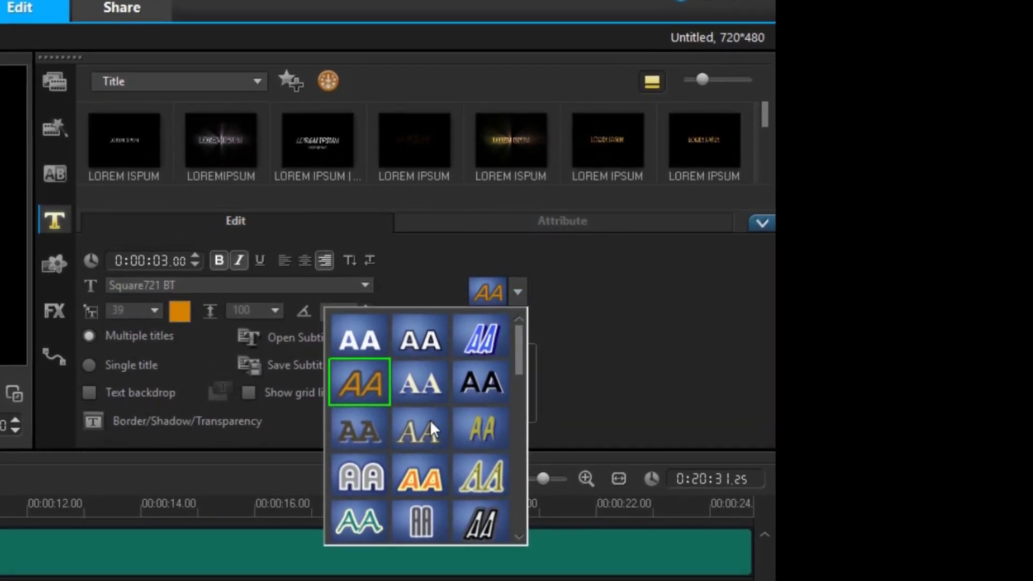
drag(519, 349, 517, 385)
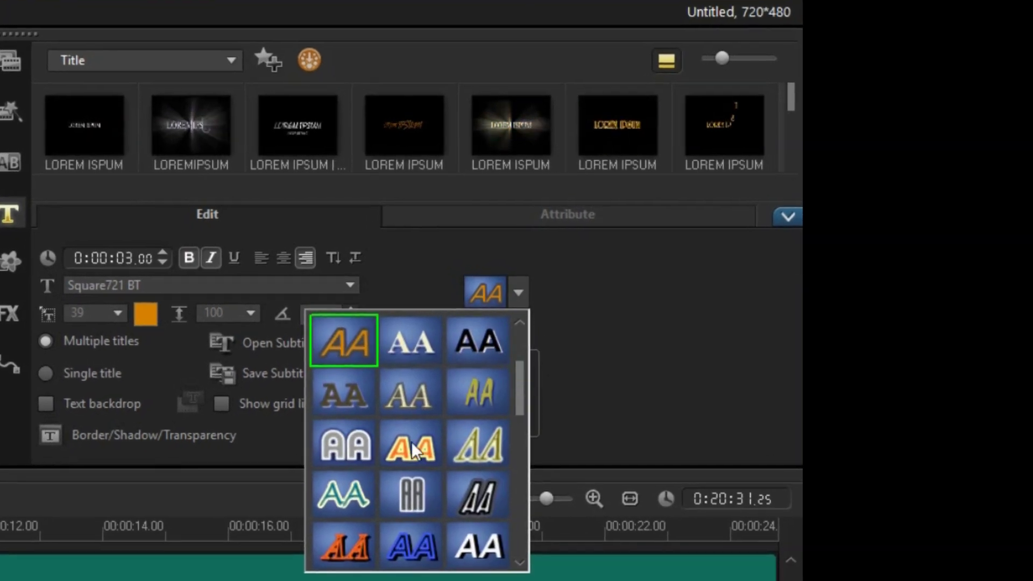
click(411, 441)
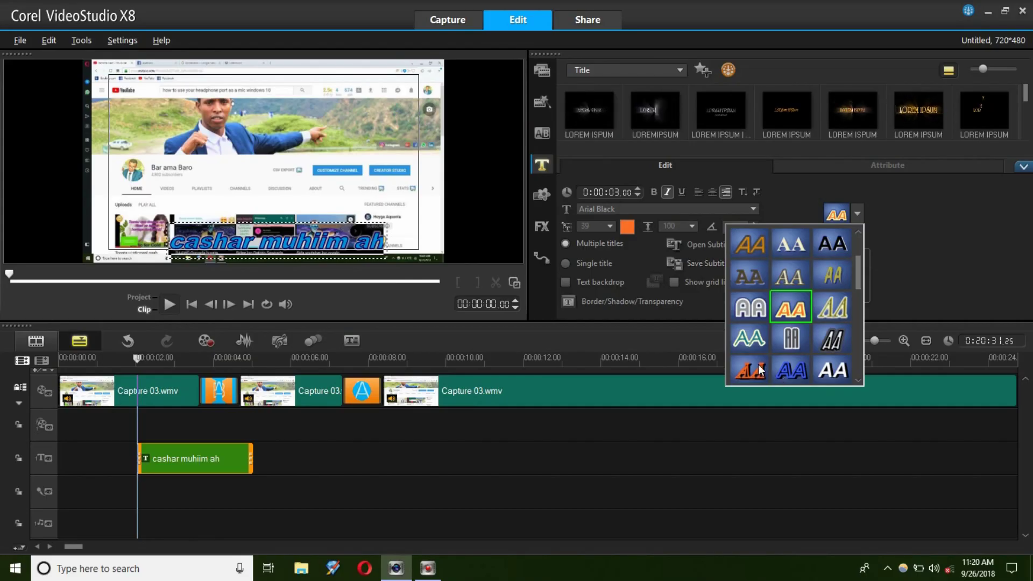
click(783, 367)
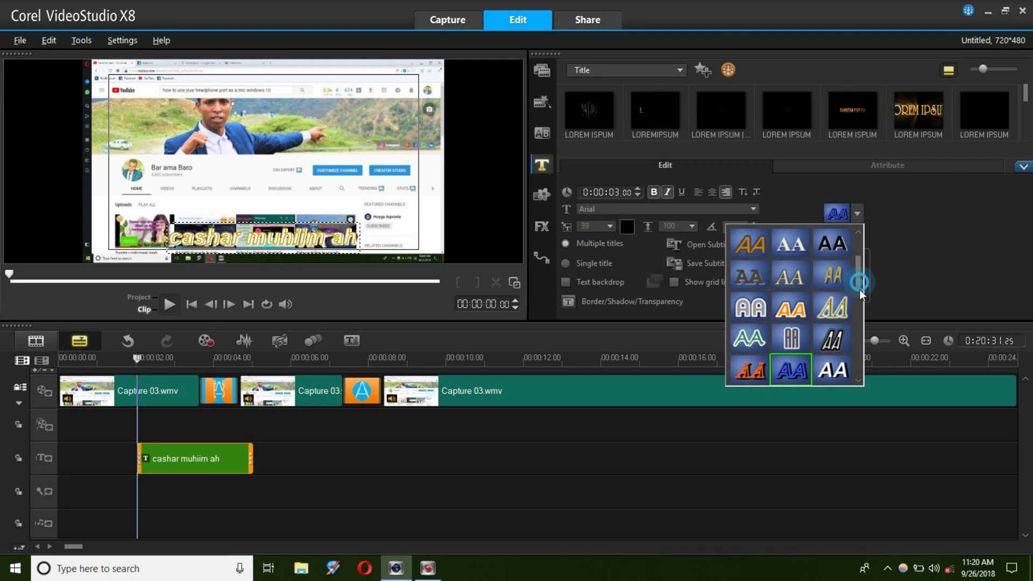
drag(859, 290, 819, 356)
click(791, 370)
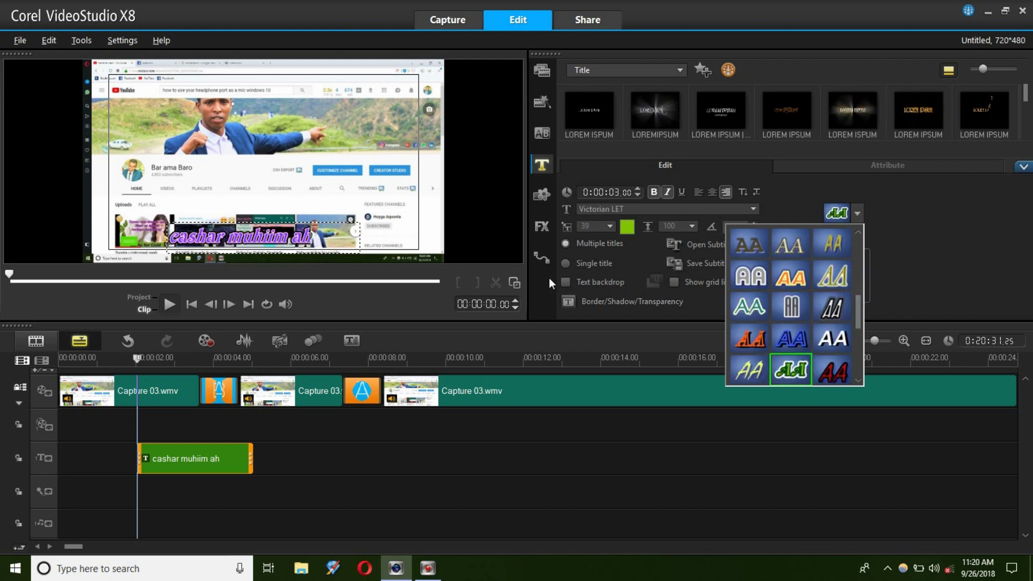
click(337, 223)
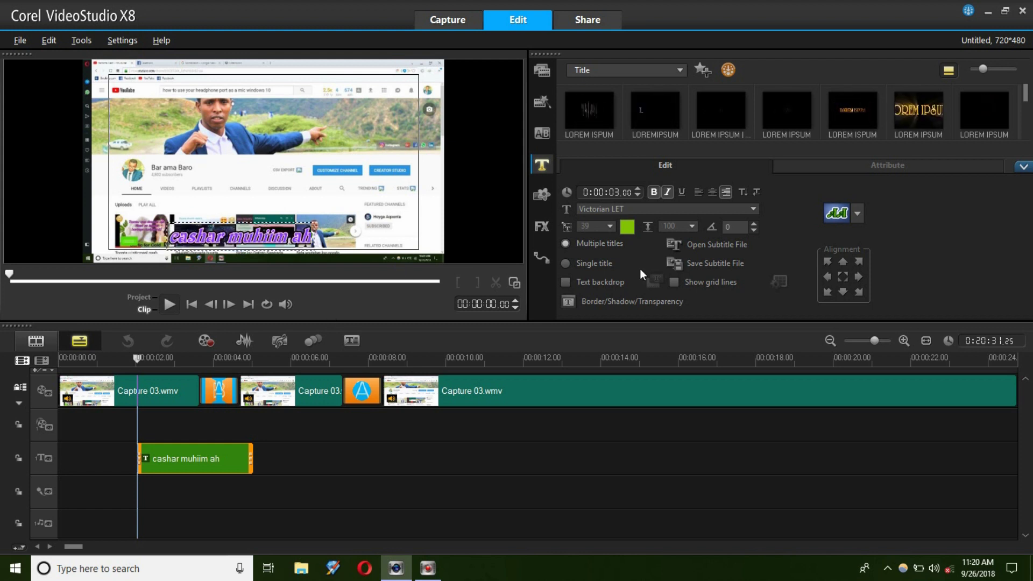
Step: Apply the olive Calligraph421 BT text style preset to the title and try switching to single title mode
click(856, 213)
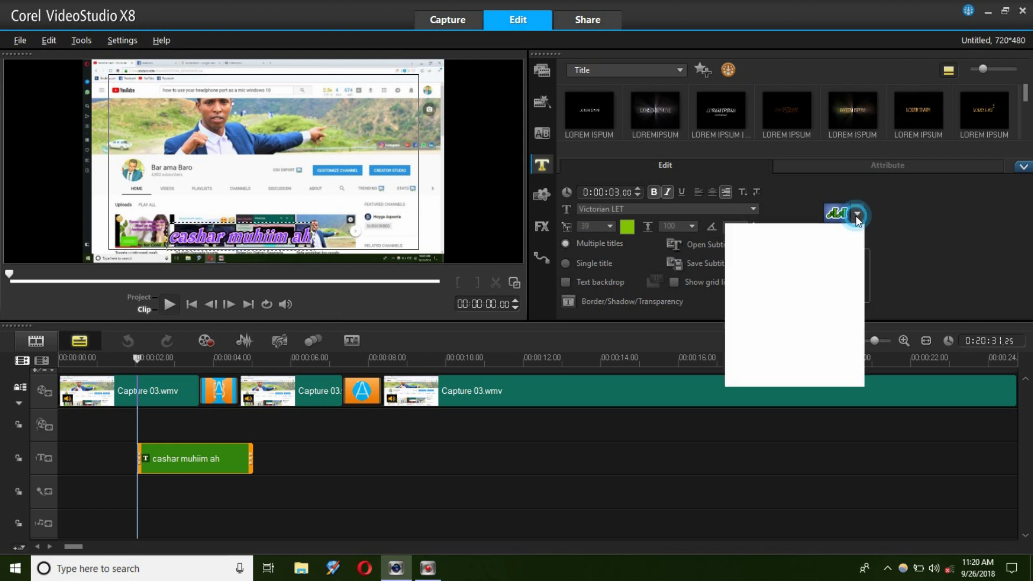
drag(856, 317, 856, 340)
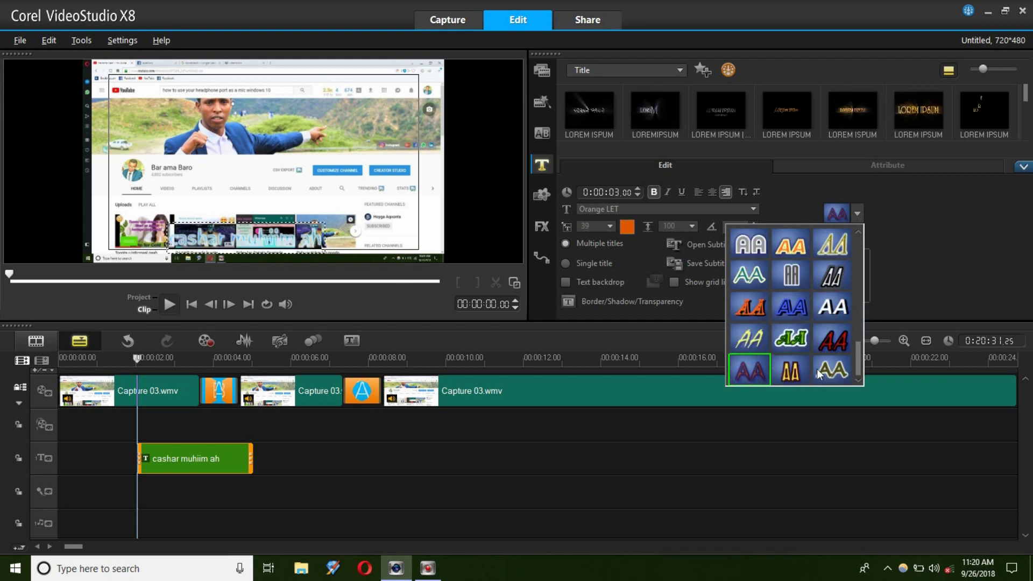
click(918, 219)
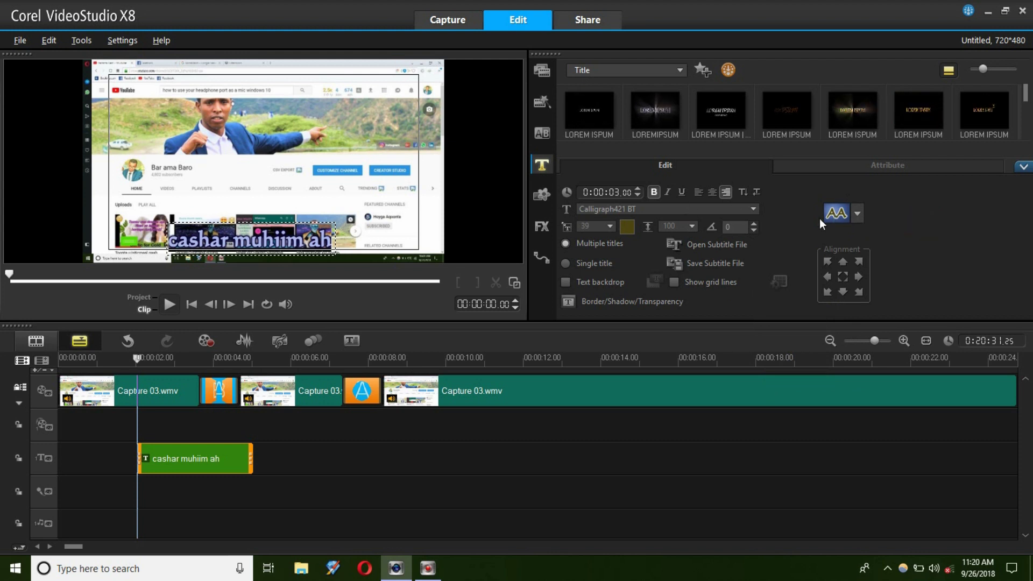
click(565, 264)
click(610, 327)
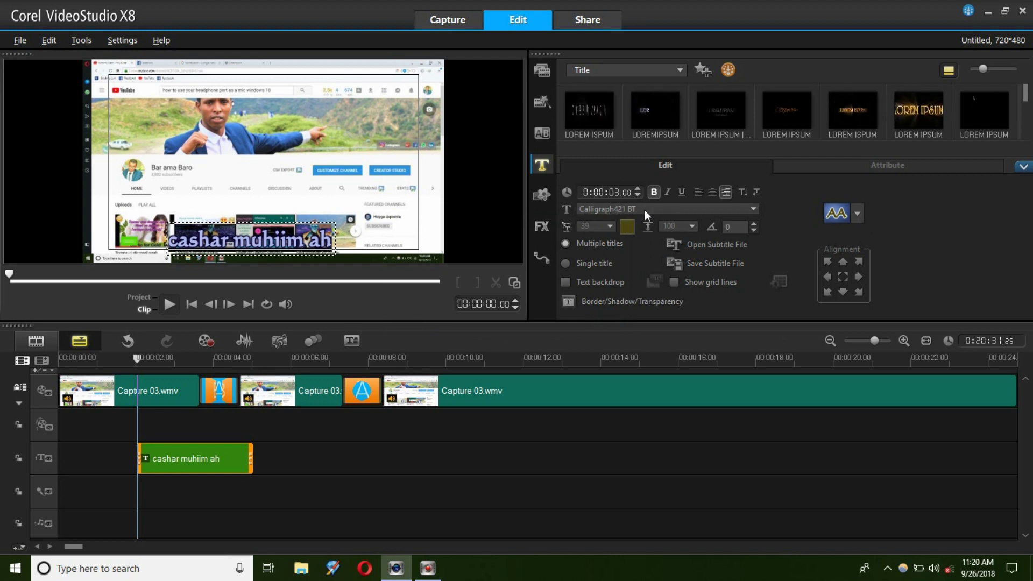
Step: Try the Castellar font on the title, then set its font to Century
click(751, 209)
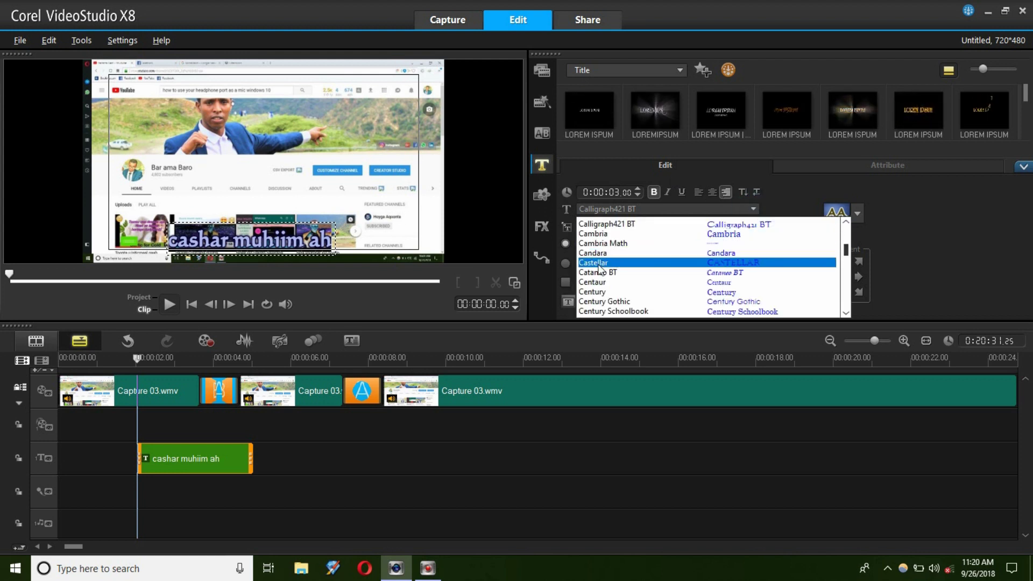
click(597, 263)
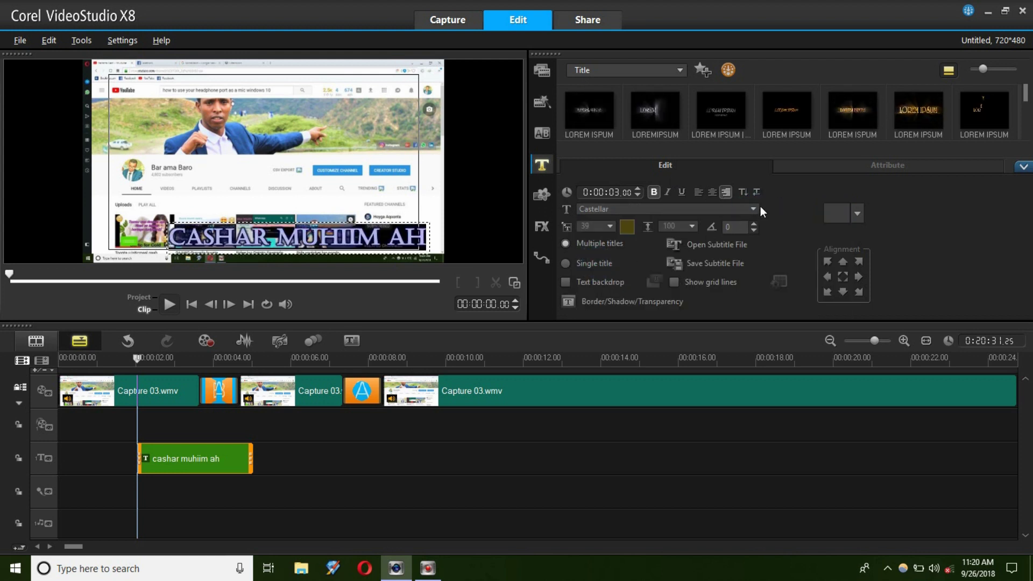
click(722, 212)
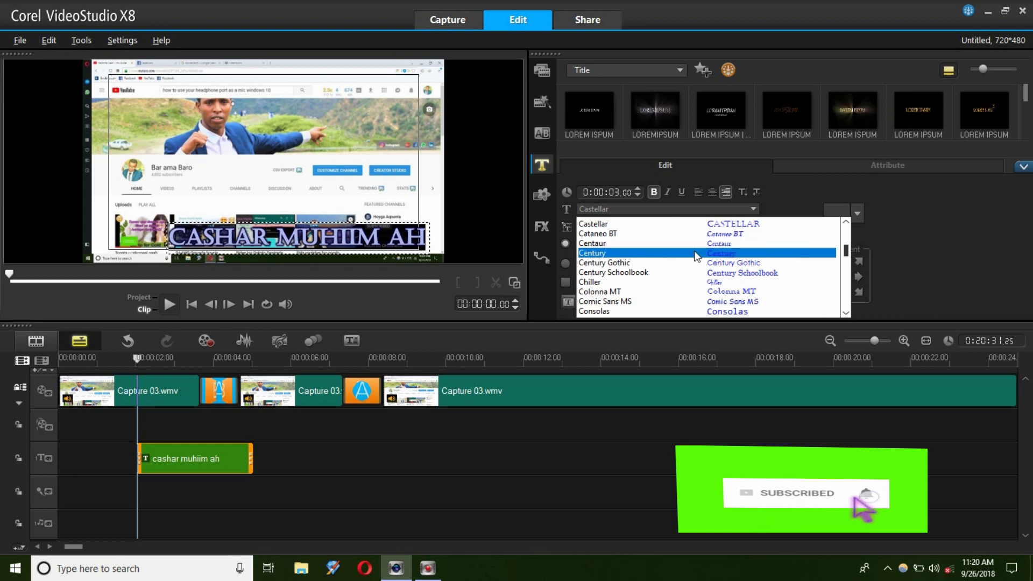
click(683, 253)
Step: Select the title in the preview, move it up and to the right, then reposition it near the bottom centre of the frame
click(283, 235)
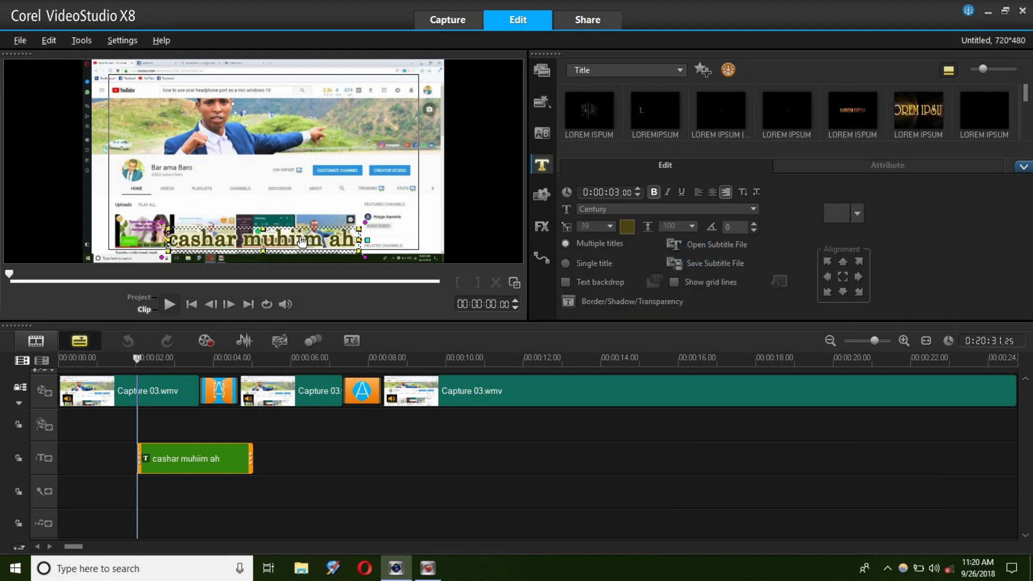
drag(301, 242, 357, 217)
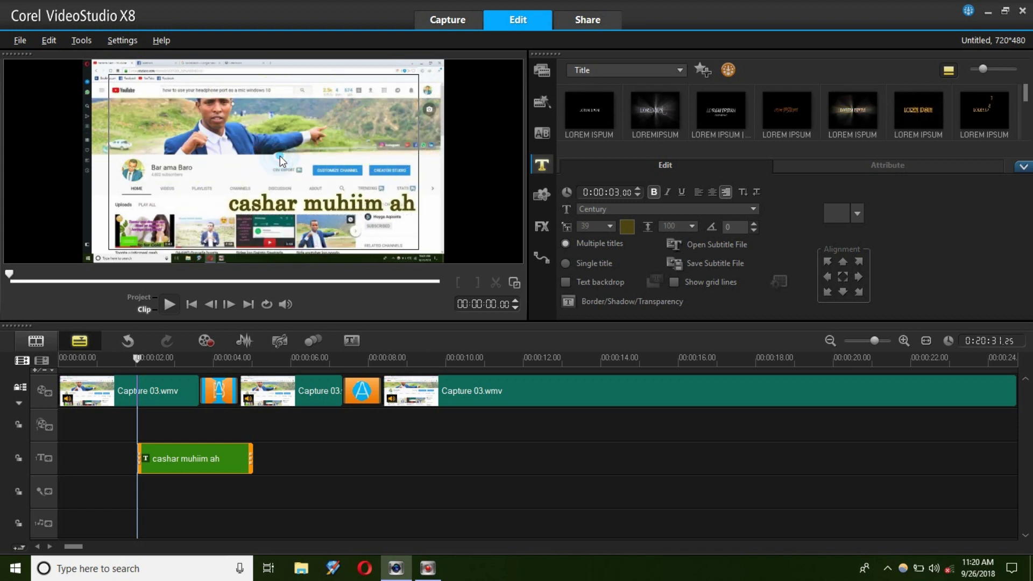
click(321, 210)
drag(321, 210, 239, 240)
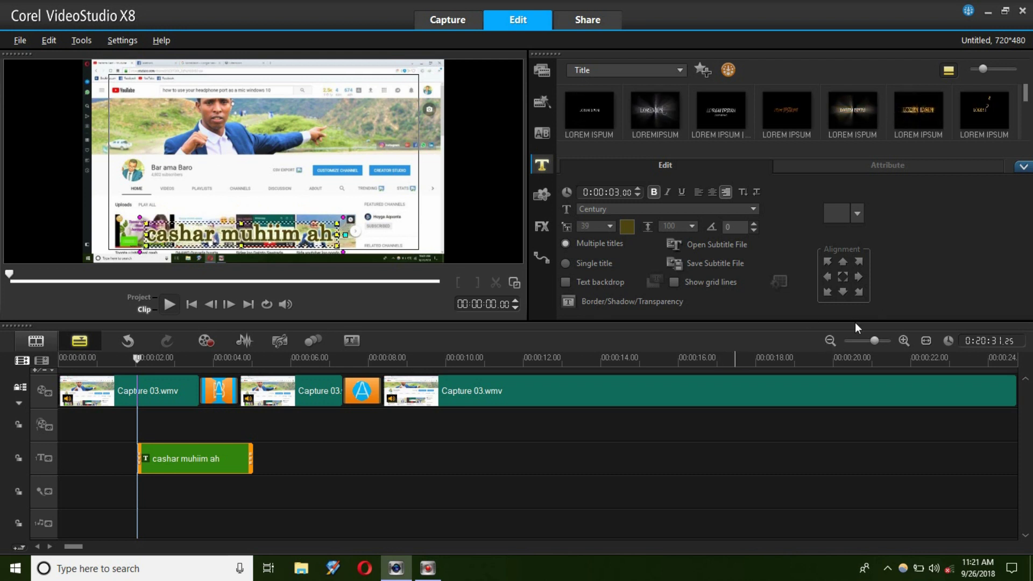
Step: Enable animation for the title with the Drop type, try its second preset and choose the first one
scroll(860, 339, up, 2)
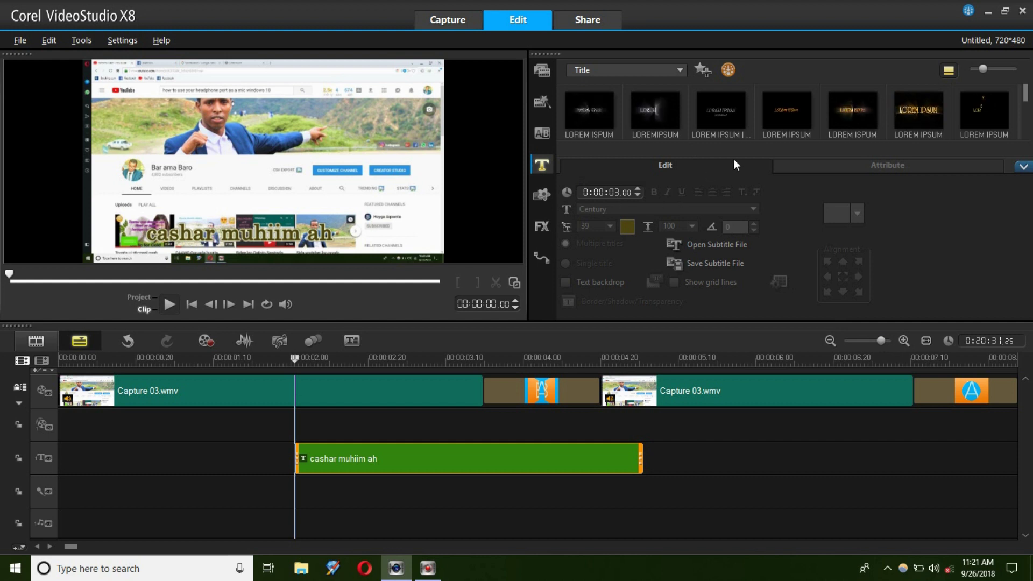
click(906, 164)
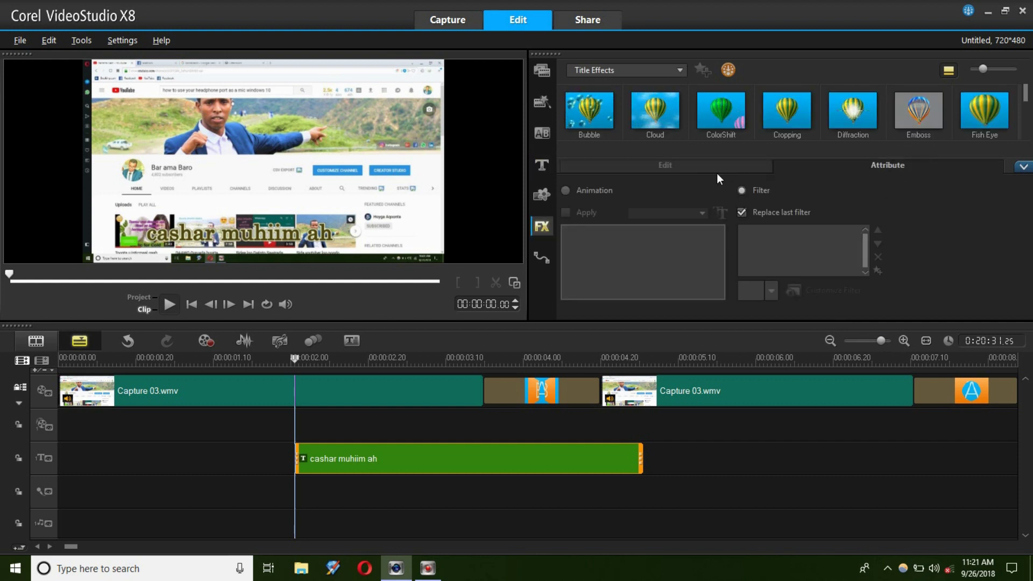
click(708, 167)
click(880, 161)
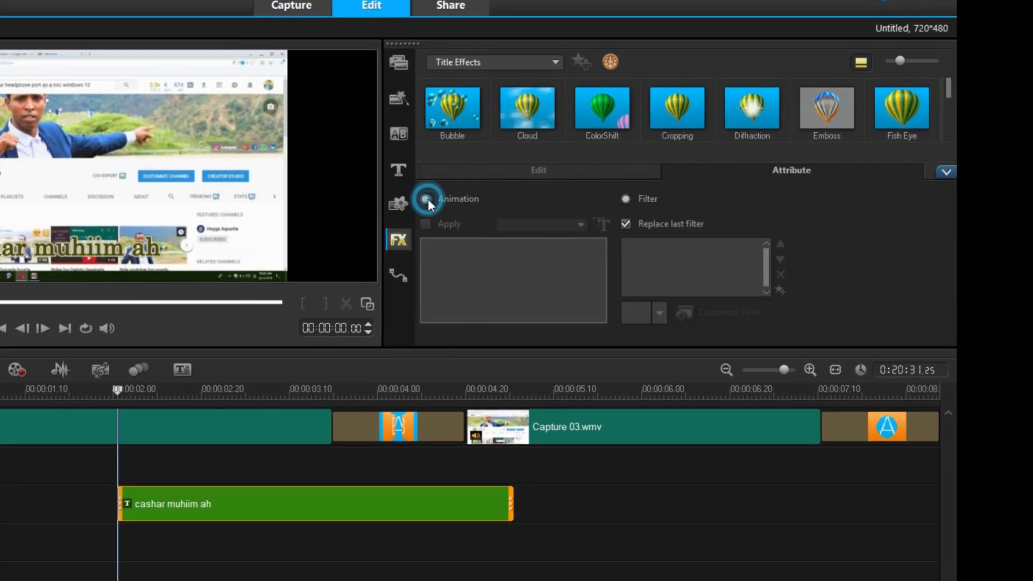
click(541, 165)
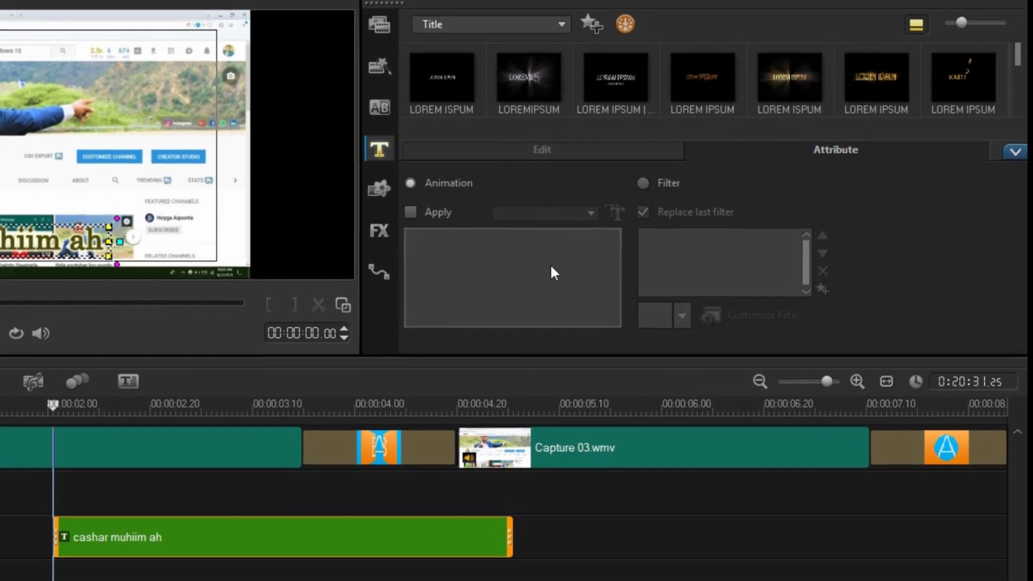
click(411, 212)
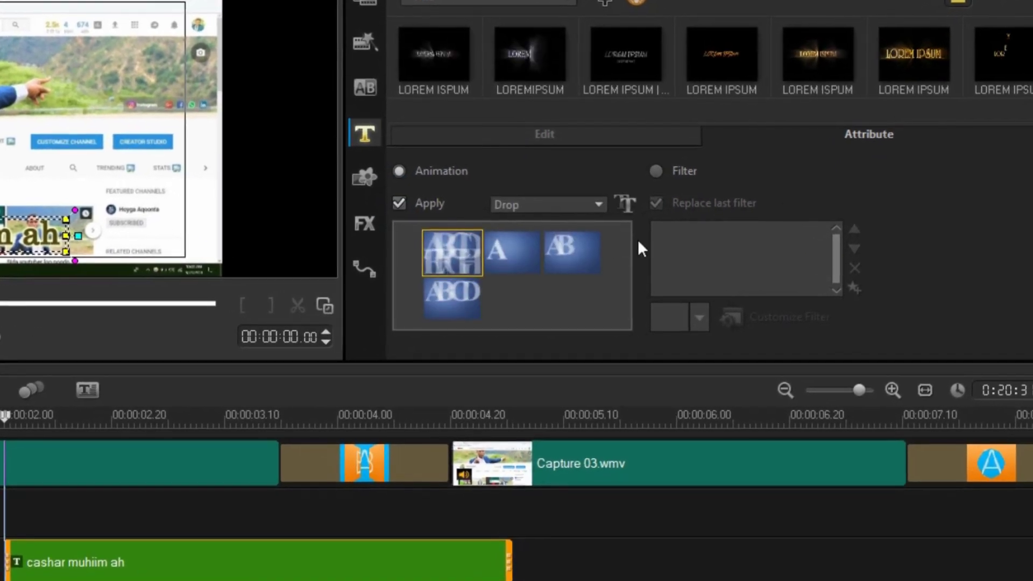
click(508, 256)
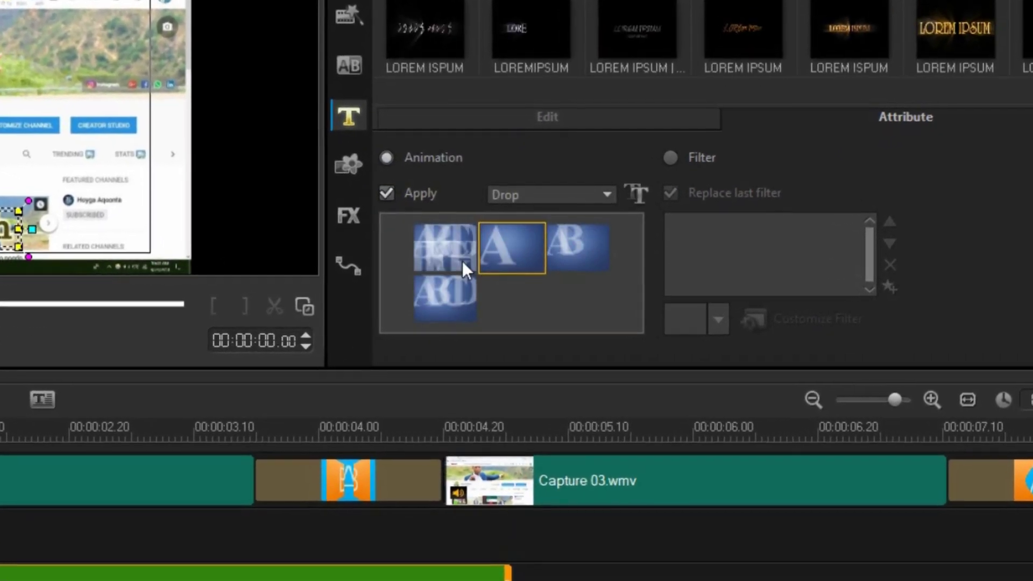
click(458, 258)
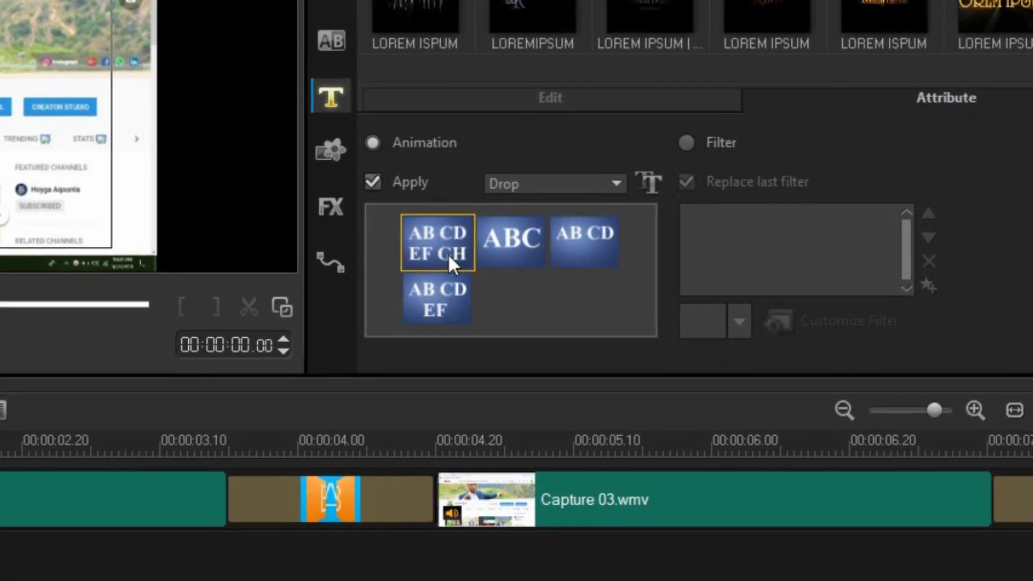
Step: Try the Fly animation type on the title, then set the animation type to Zoom
click(615, 184)
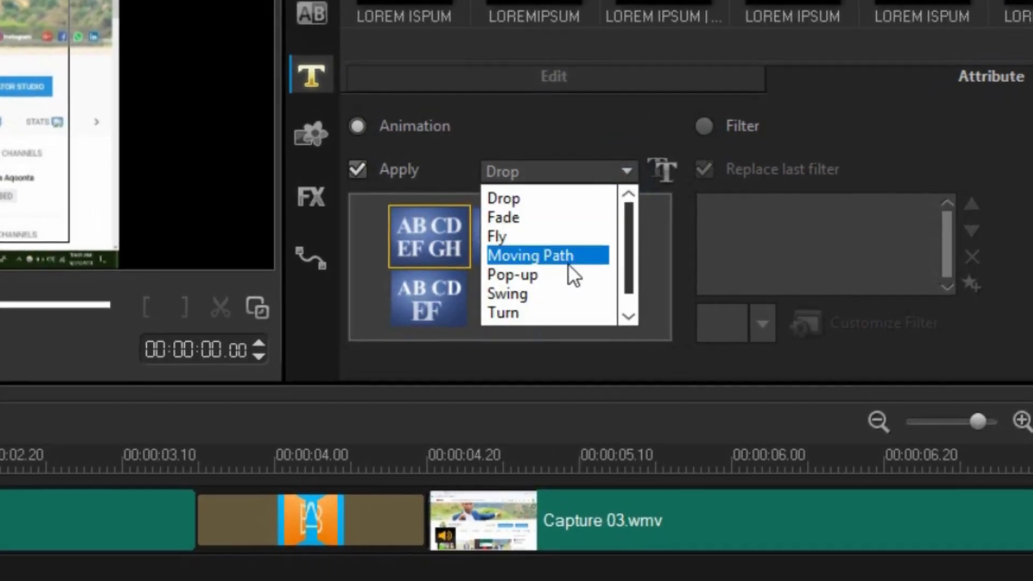
click(537, 236)
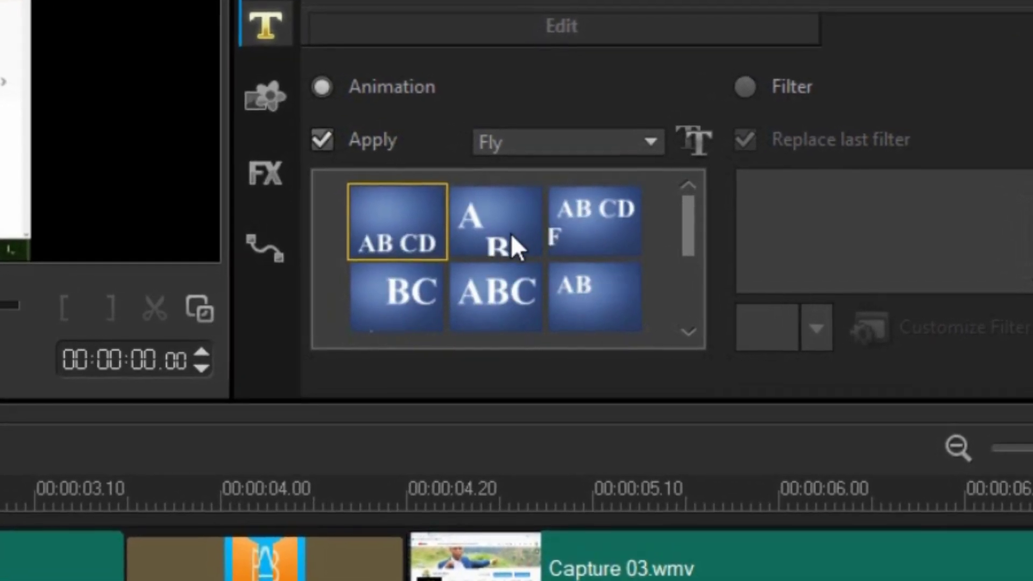
click(653, 139)
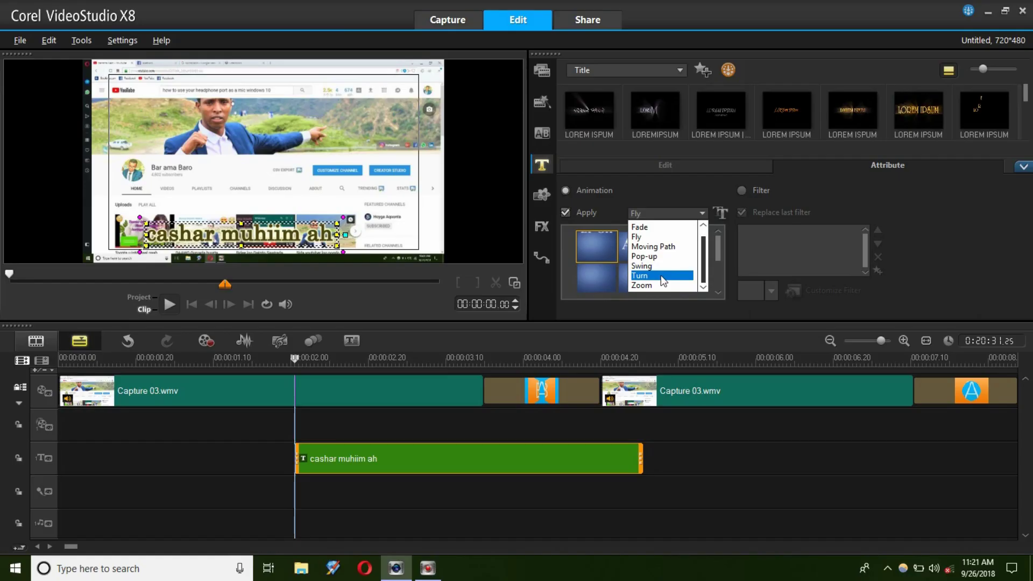
click(657, 285)
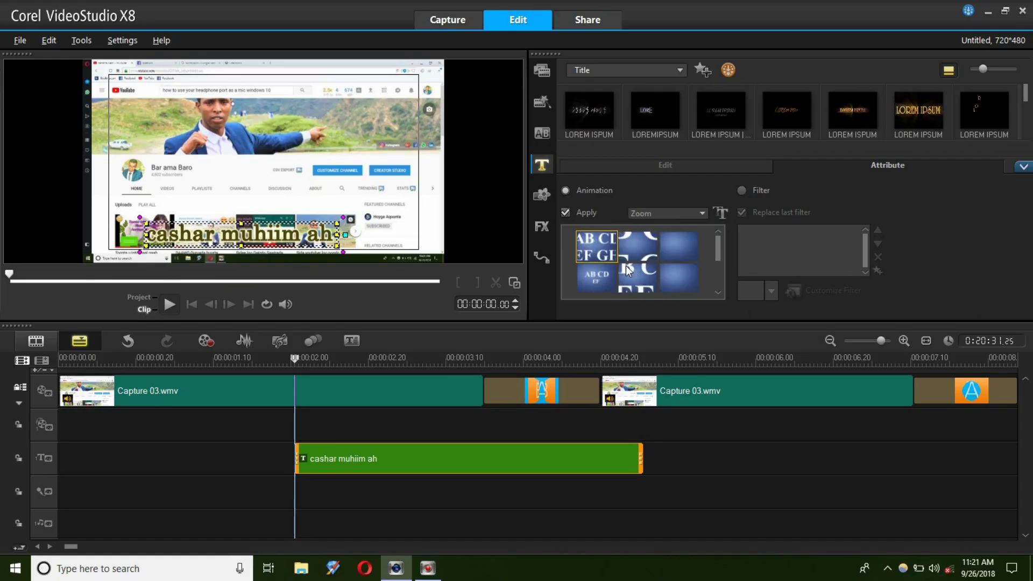
Step: Choose the second preset of the Zoom animation for the title
click(640, 254)
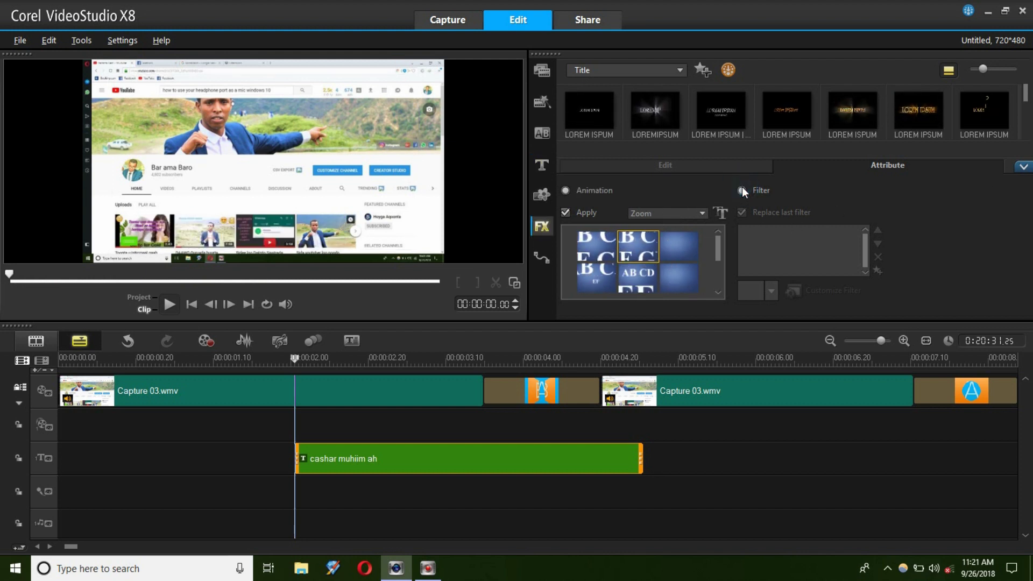
key(ctrl+z)
Step: Select all of the title's text in the preview and set its font size to 45
click(683, 166)
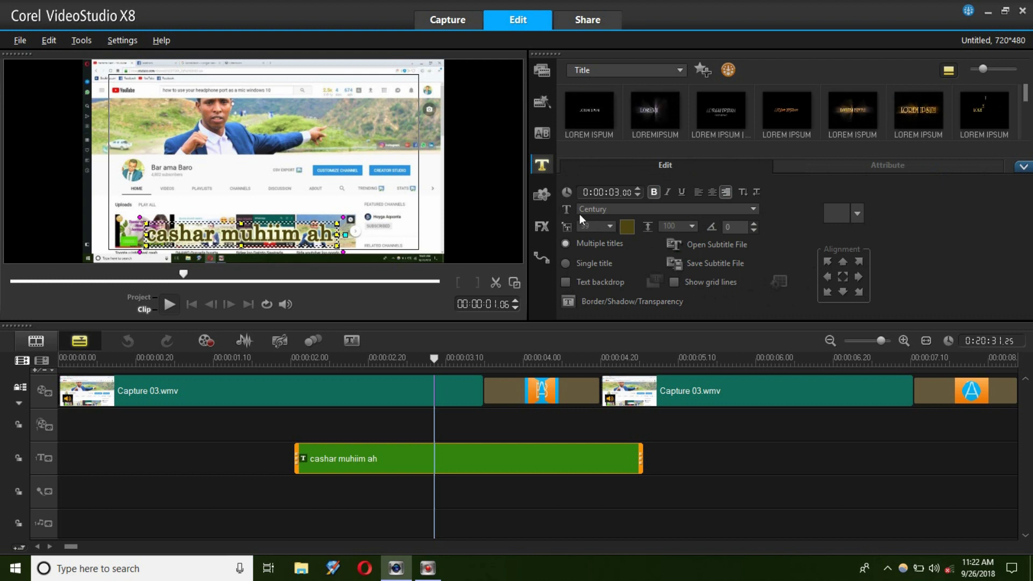
click(609, 226)
click(252, 232)
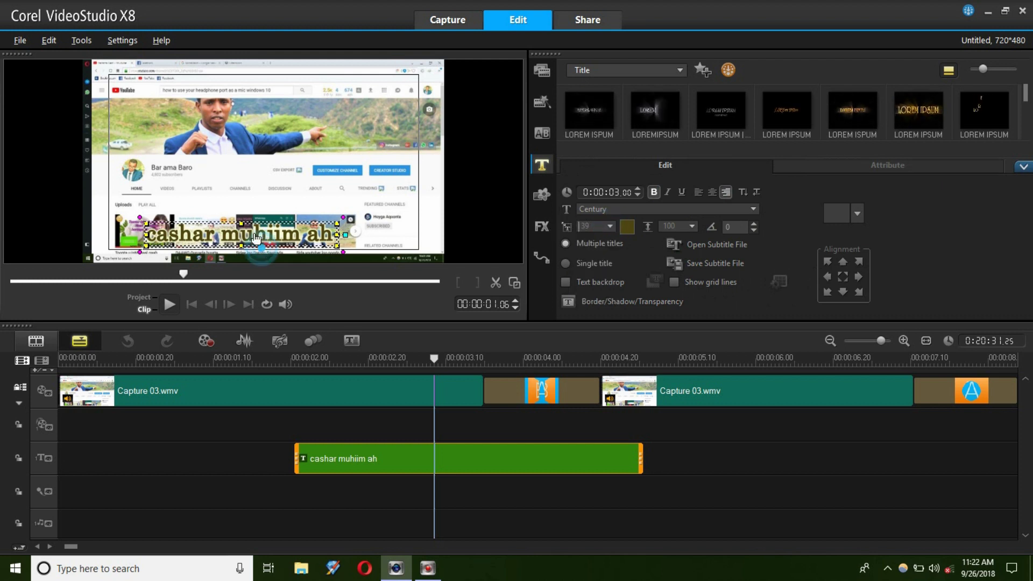
key(ctrl+a)
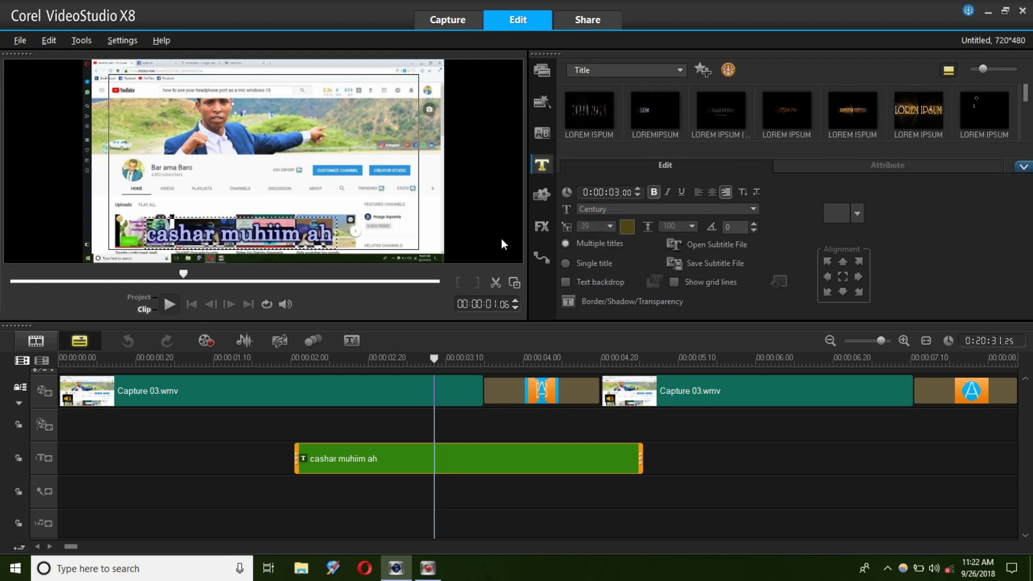
click(611, 225)
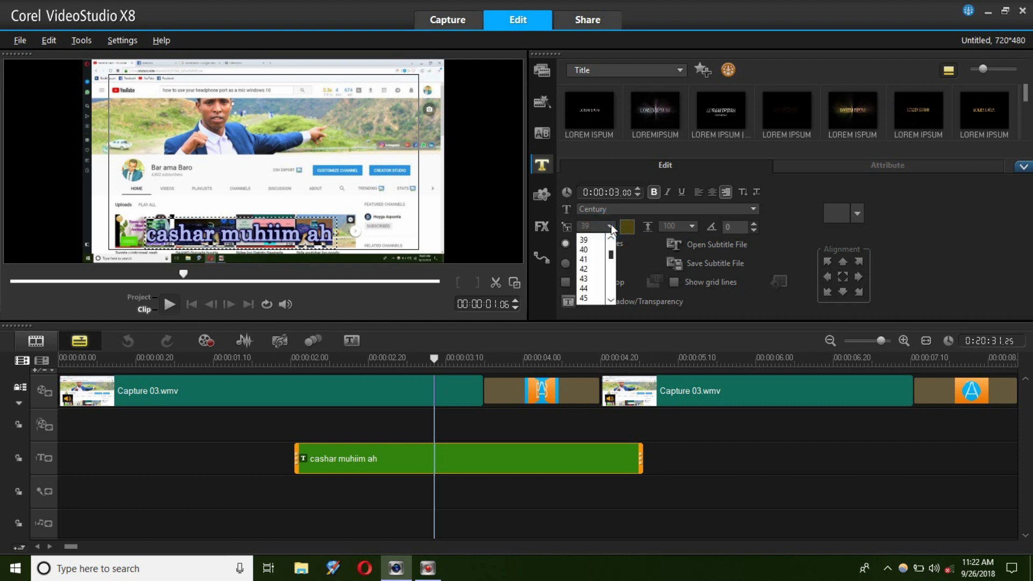
click(586, 298)
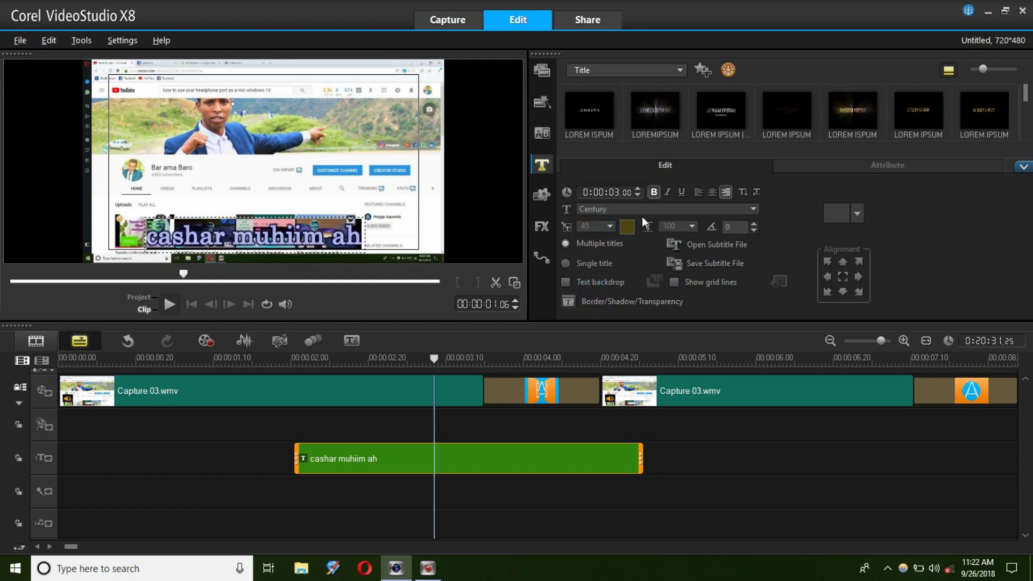
Step: Enable the text backdrop behind the title, then open its Text Backdrop settings and close them
click(567, 281)
click(567, 281)
click(563, 285)
click(393, 211)
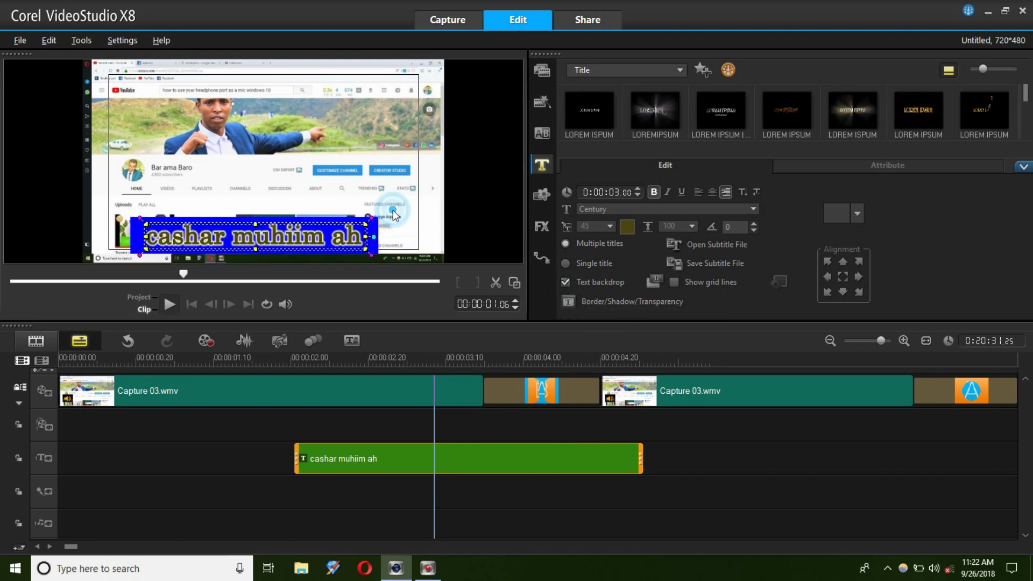
click(334, 225)
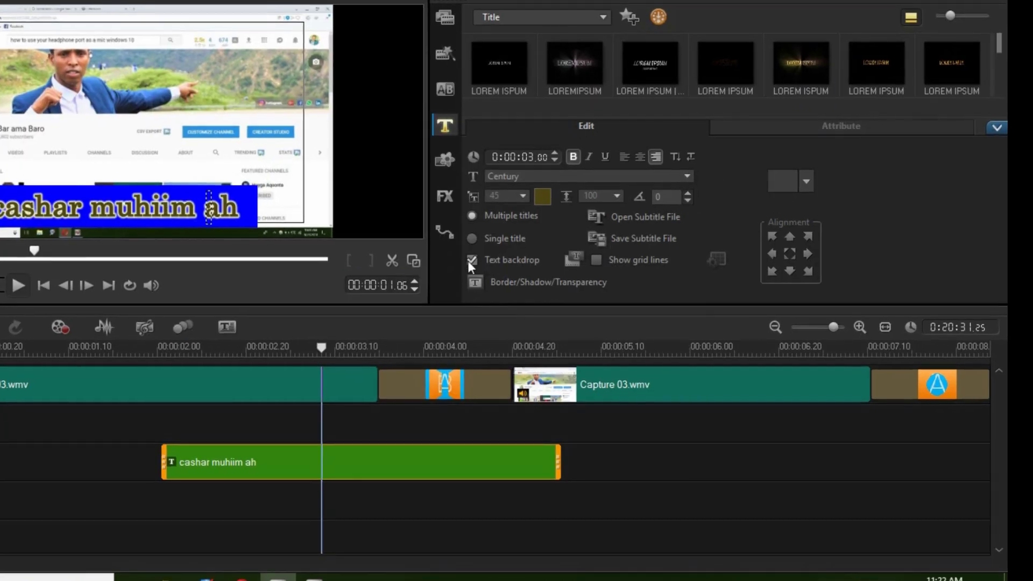
click(583, 253)
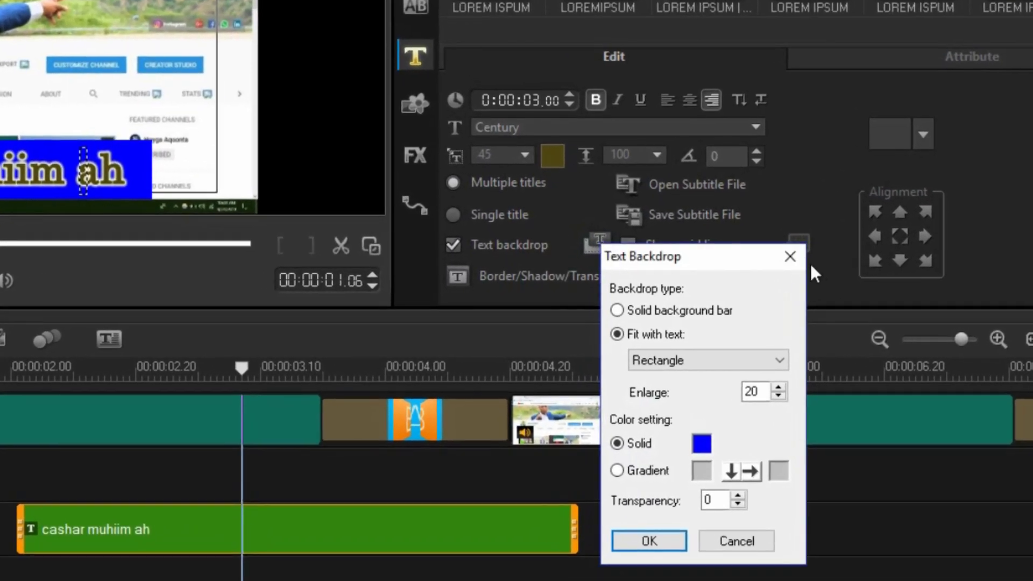
click(777, 259)
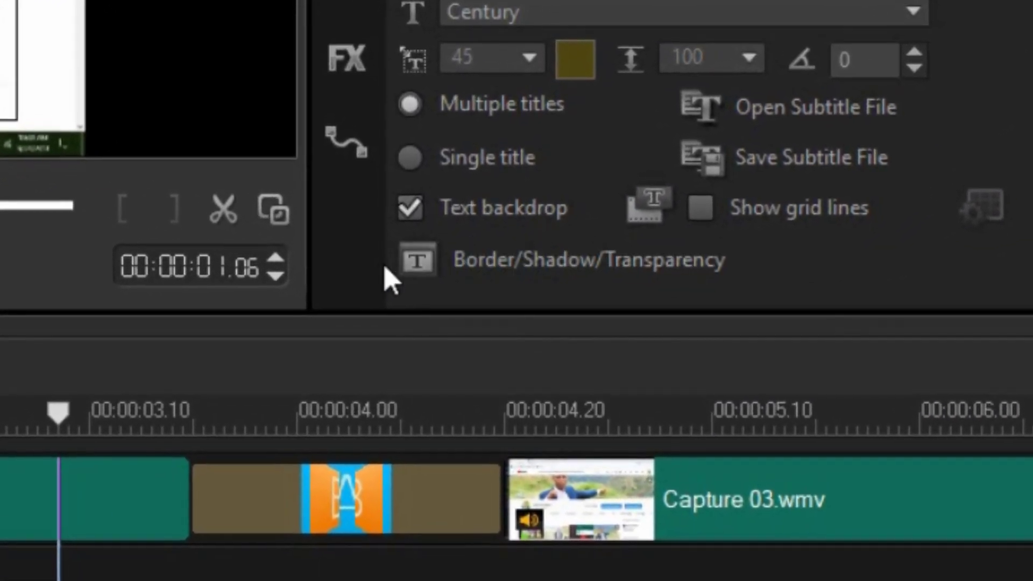
Step: Try a magenta border line color on the title text and apply it
click(422, 264)
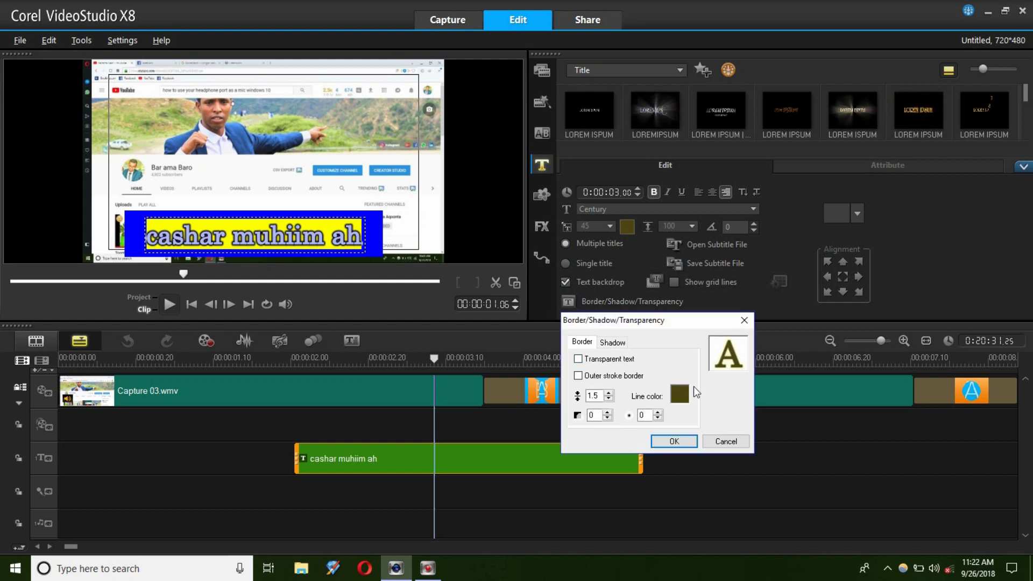
click(679, 393)
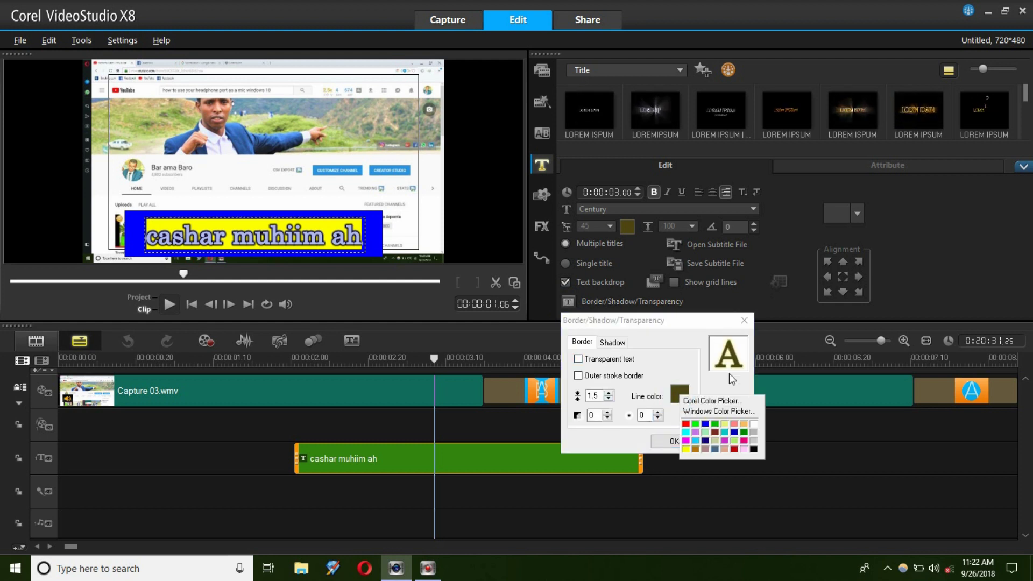
click(743, 439)
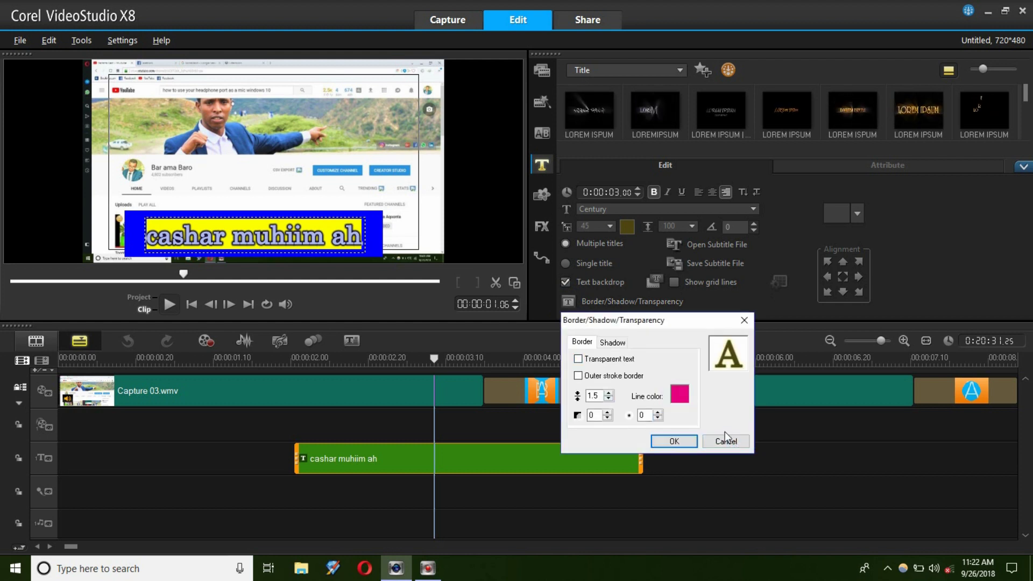
click(672, 441)
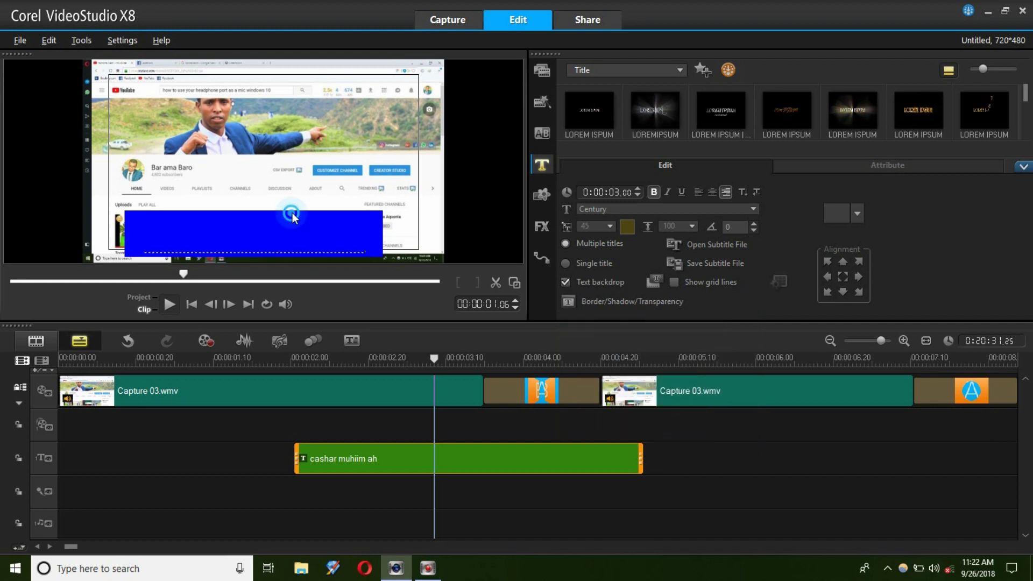
Step: Select all of the title's text and set its border line color to green
double_click(272, 241)
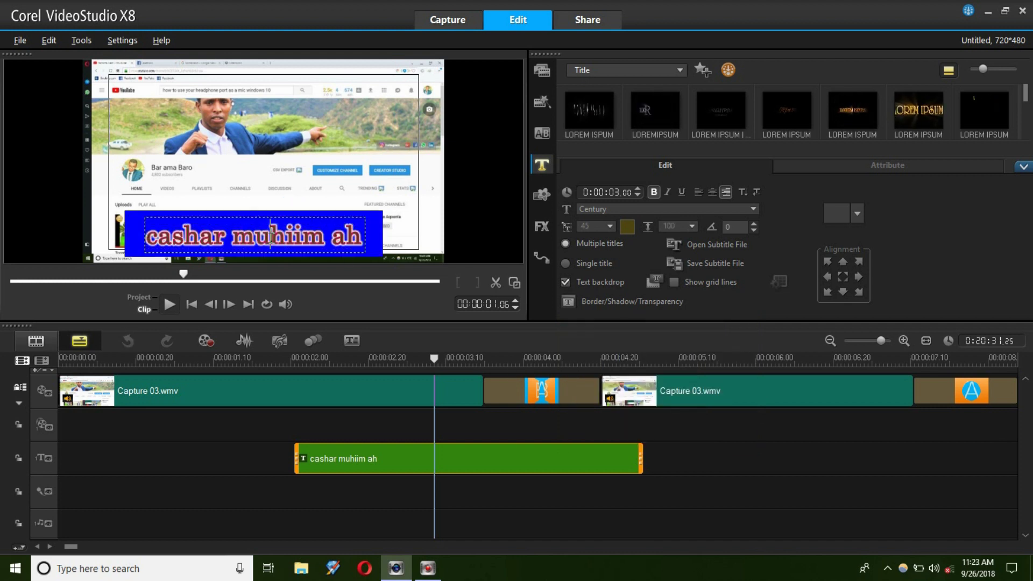
key(ctrl+a)
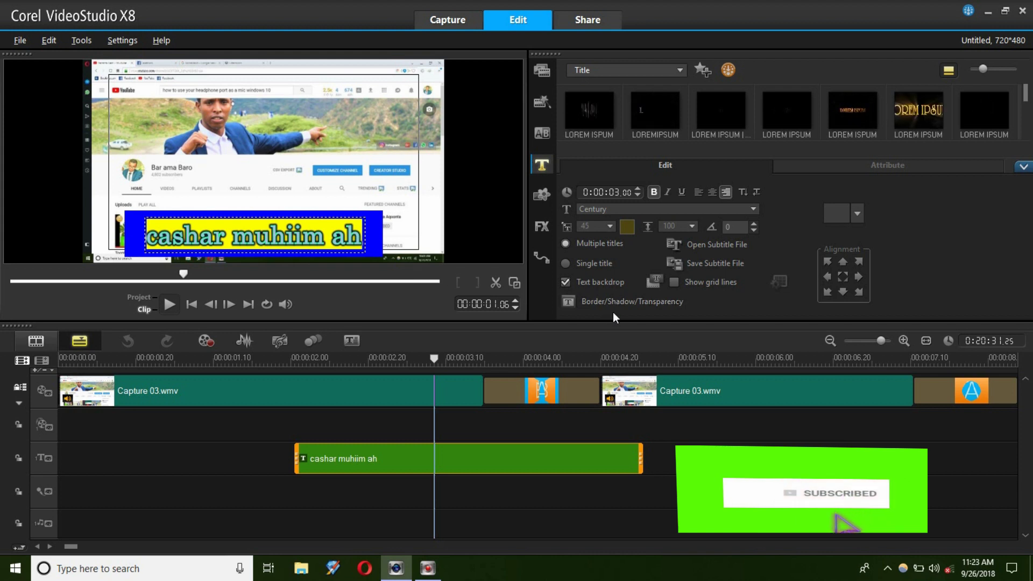
click(594, 301)
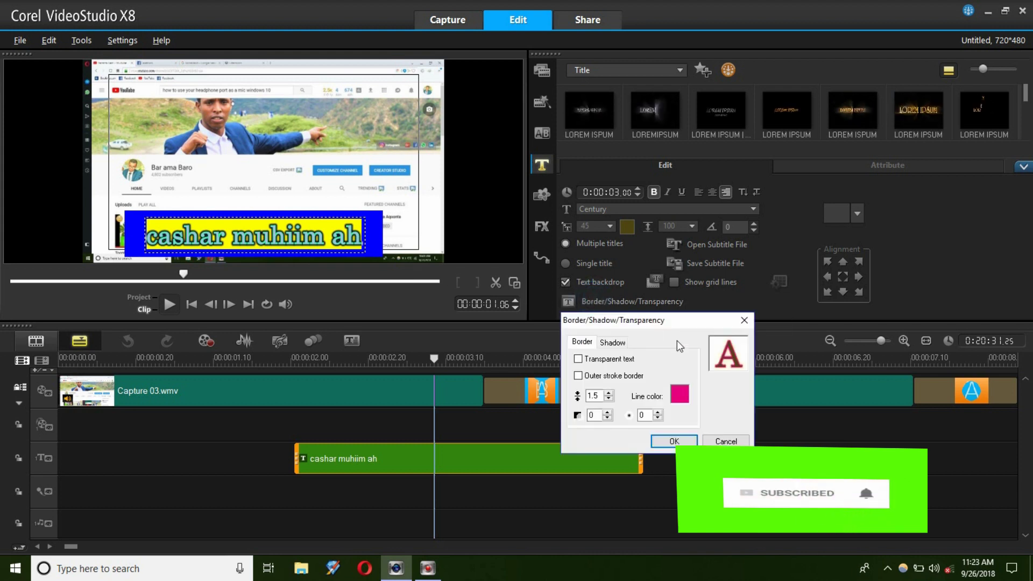
click(681, 401)
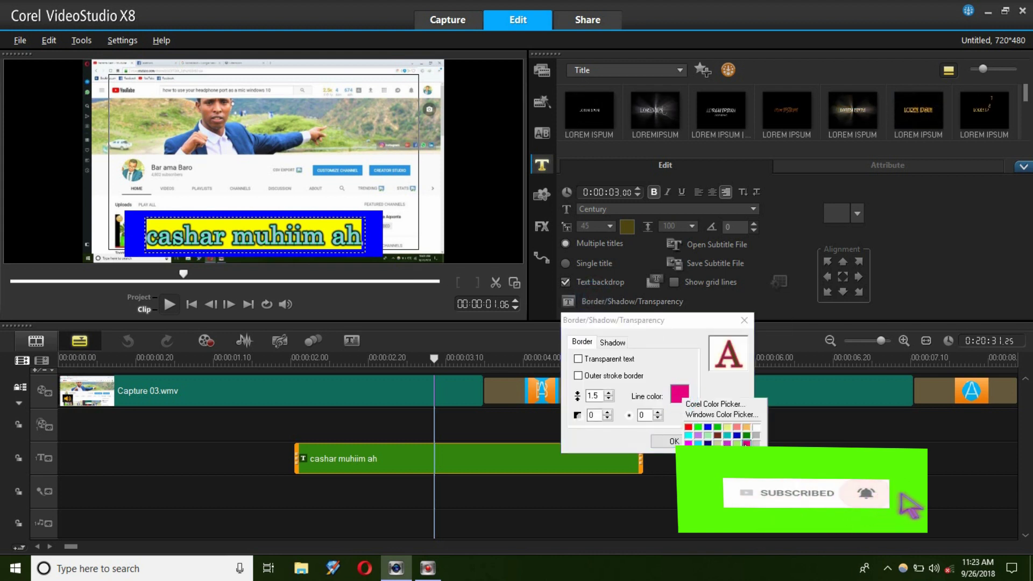
click(746, 435)
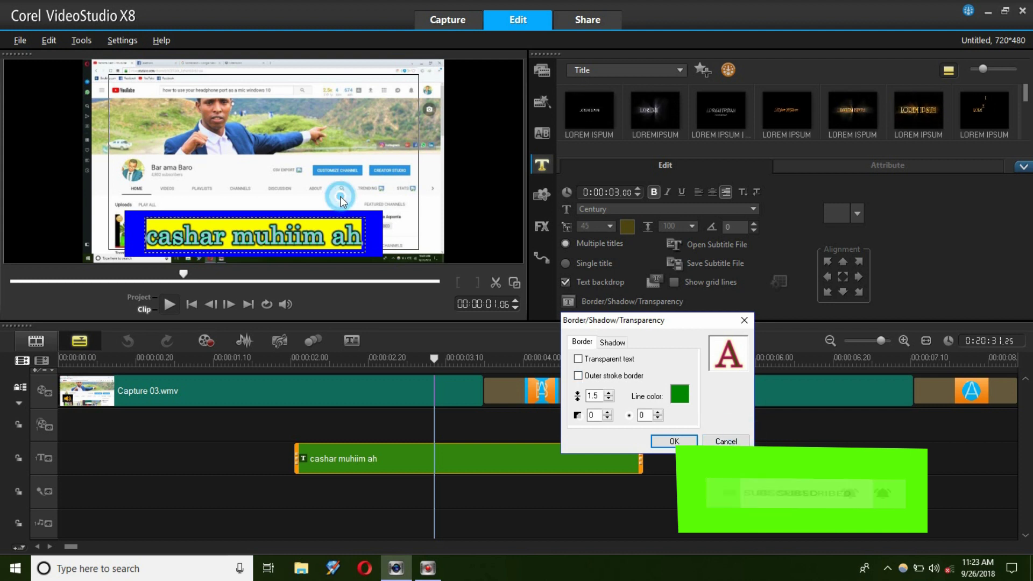
click(666, 444)
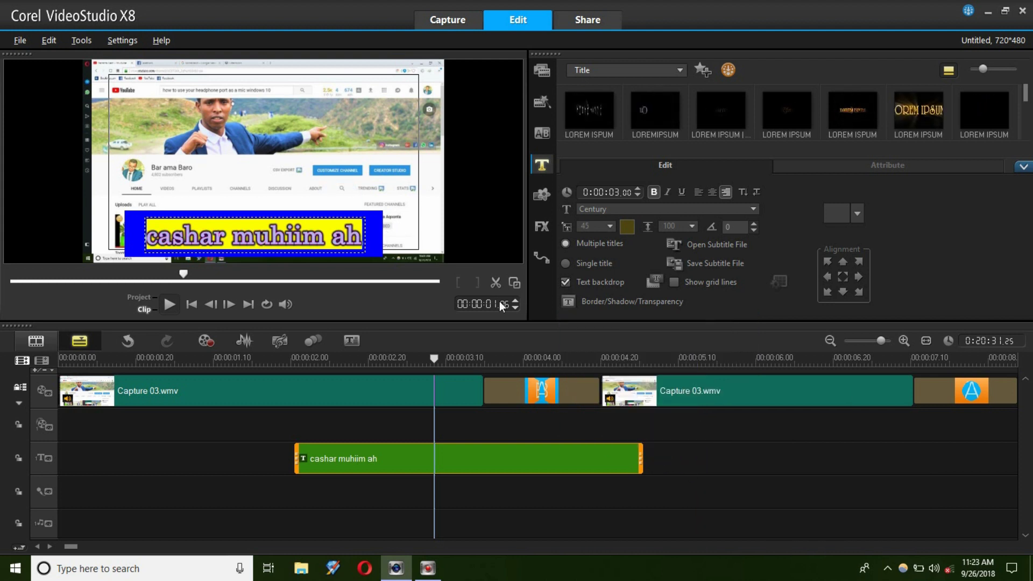
click(318, 188)
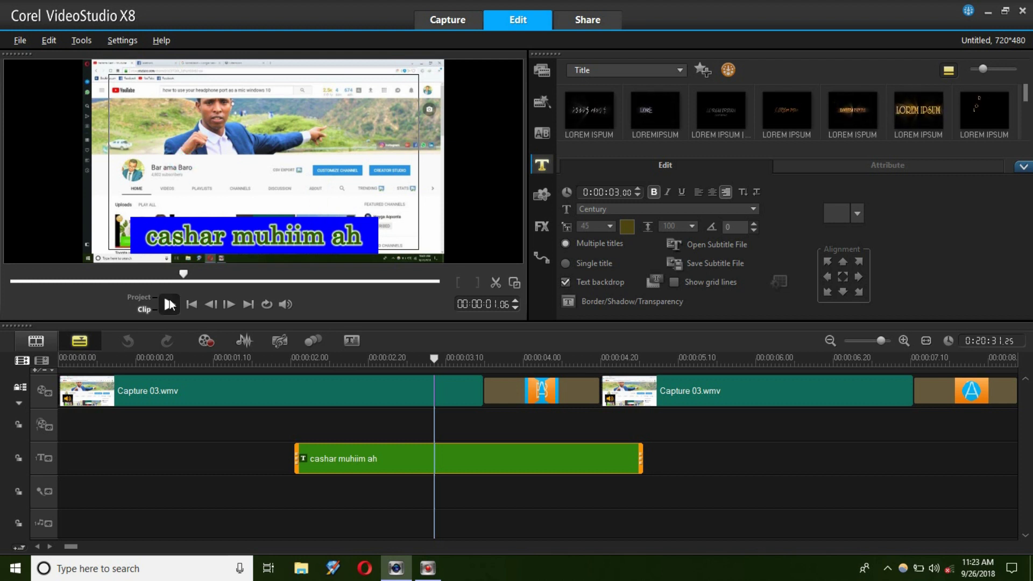
Step: Extend the end of the title clip on the timeline to a duration of 01:18.09
click(868, 341)
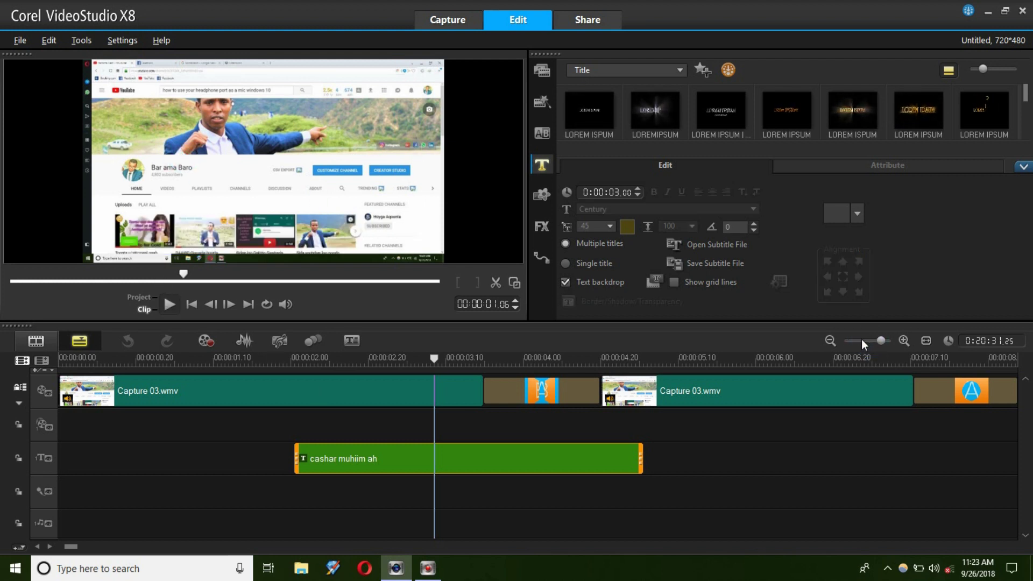
click(854, 340)
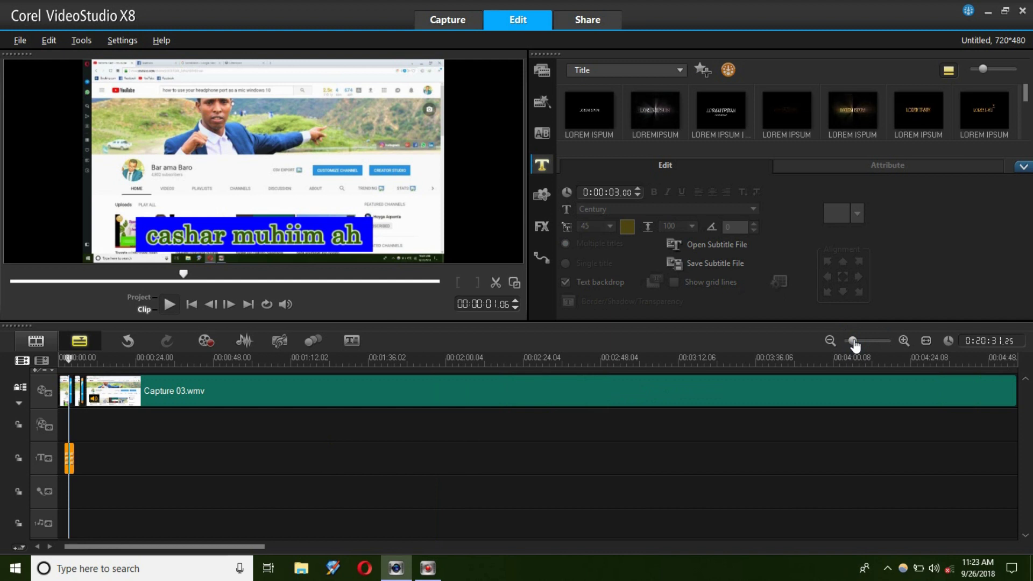
click(861, 341)
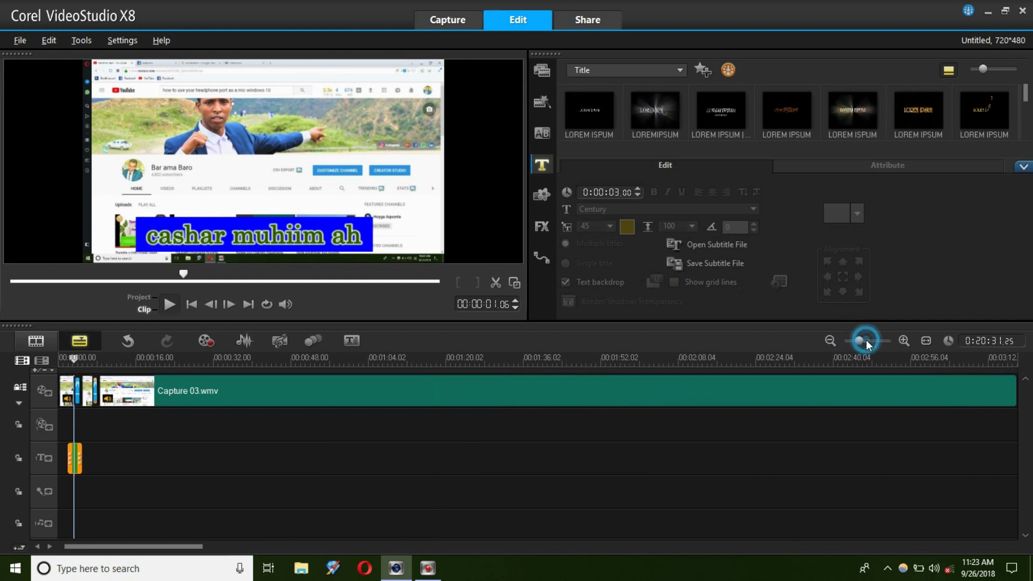
click(866, 341)
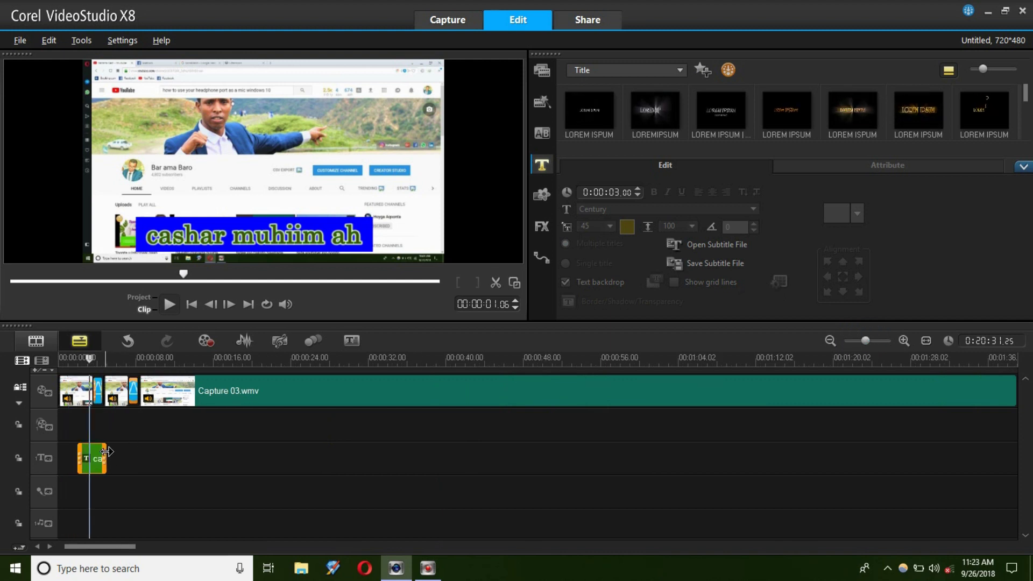
drag(106, 458, 837, 457)
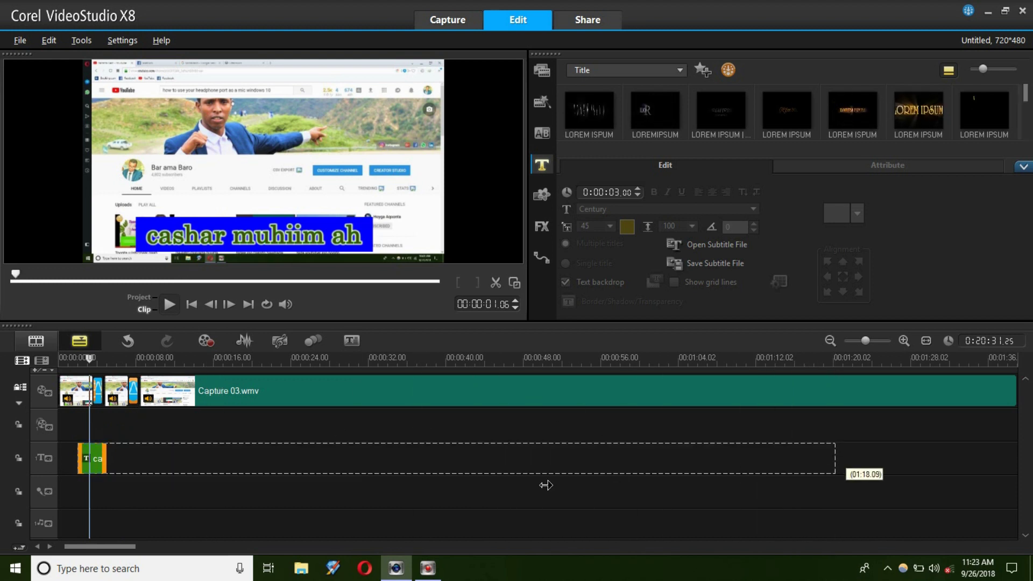
drag(411, 477, 317, 479)
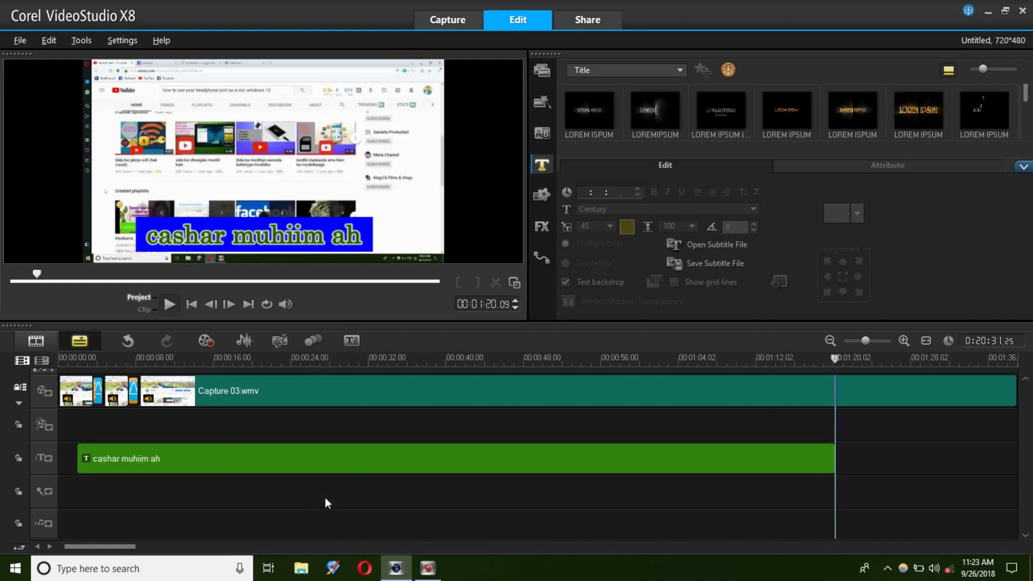
Step: Play the project briefly from about 27 seconds to check the extended title, then pause playback
click(325, 497)
key(space)
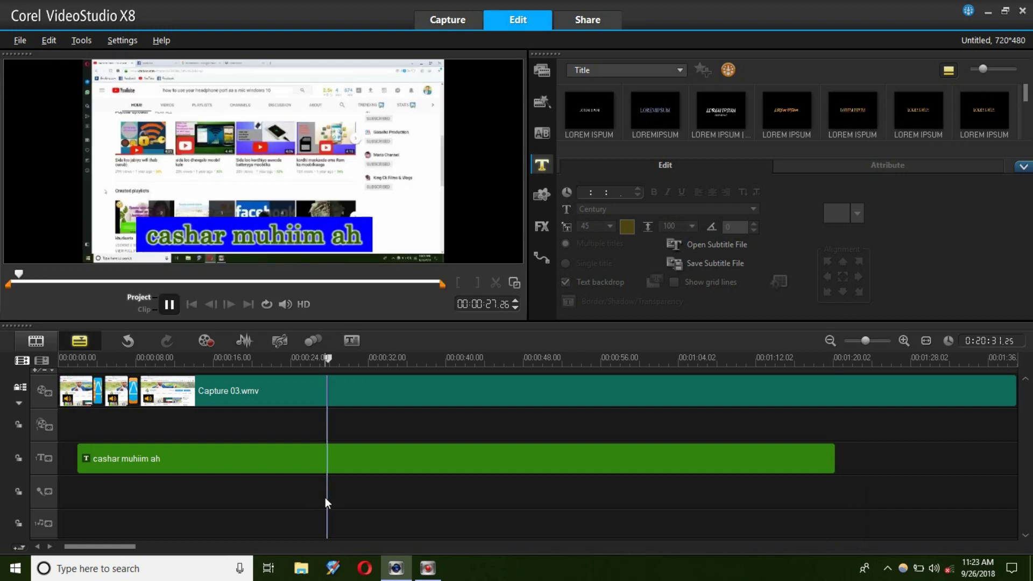
key(space)
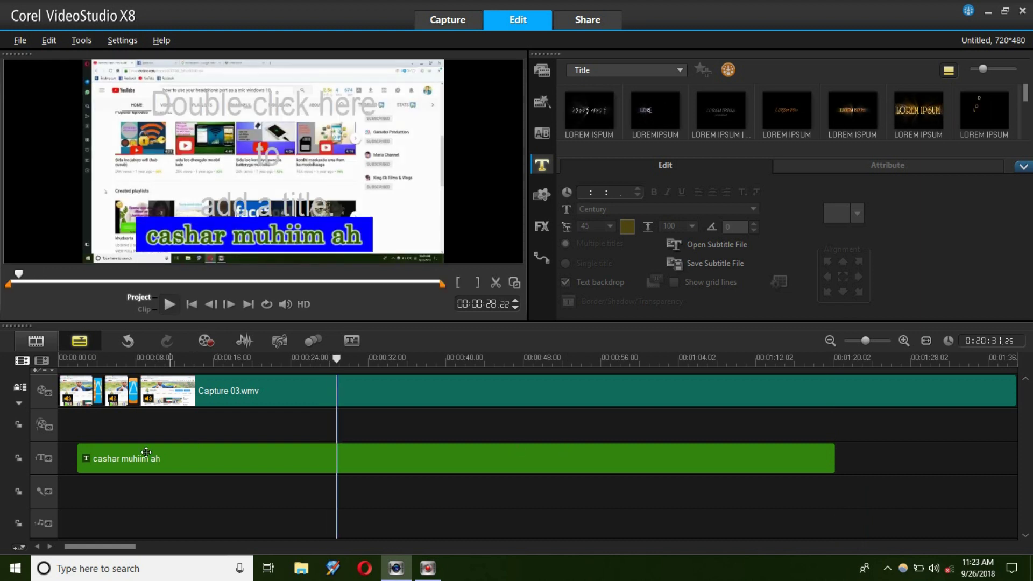
Step: Trim the title clip's start to about 44 seconds on the timeline and shorten its end to a duration of 07.28
click(82, 457)
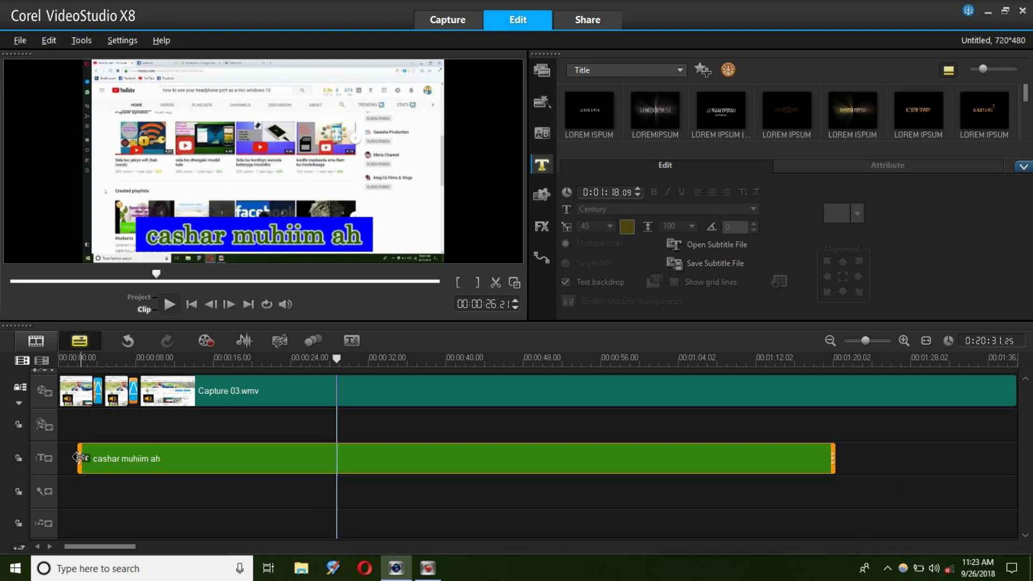
drag(85, 458, 482, 476)
drag(834, 460, 548, 467)
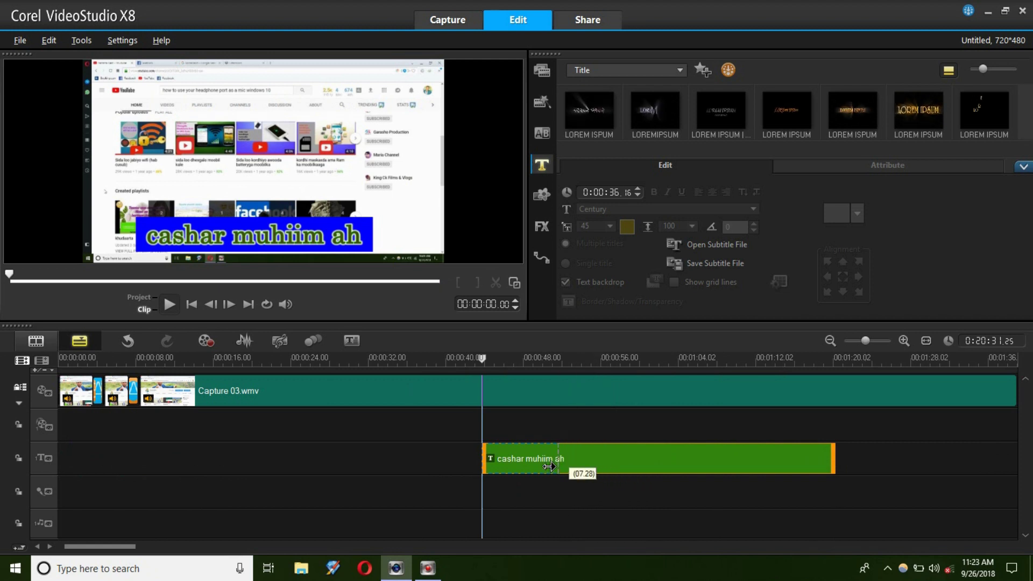
Step: Play the project from about 41 seconds to check the shortened title, pause it, and move the playhead to about 15 seconds
drag(440, 478, 452, 482)
click(460, 485)
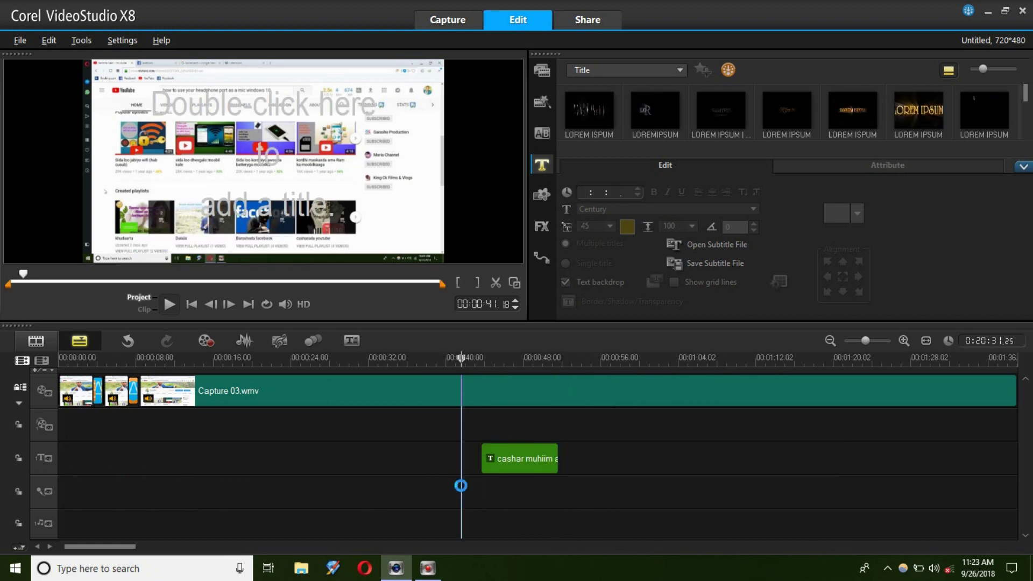
key(space)
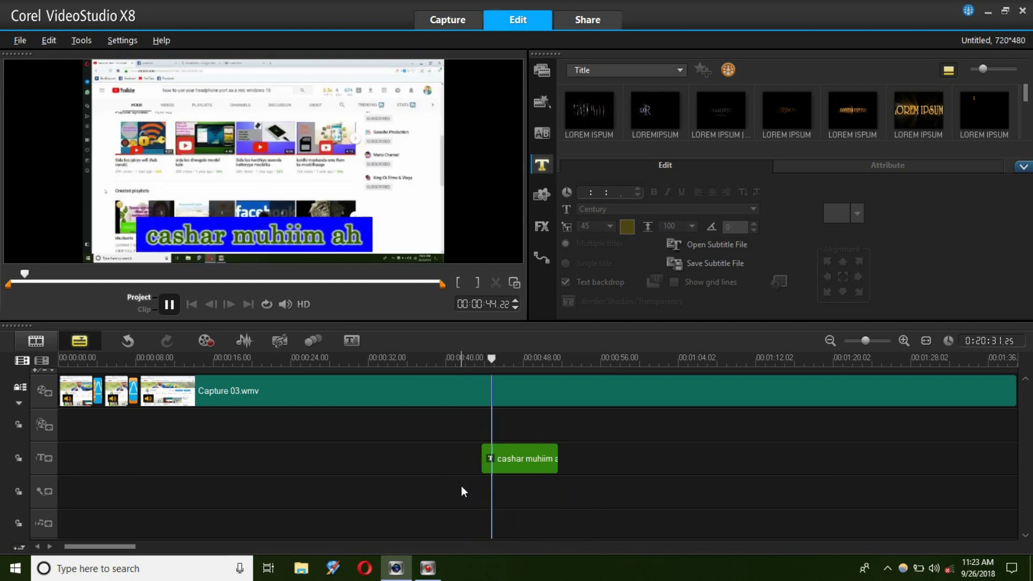
key(space)
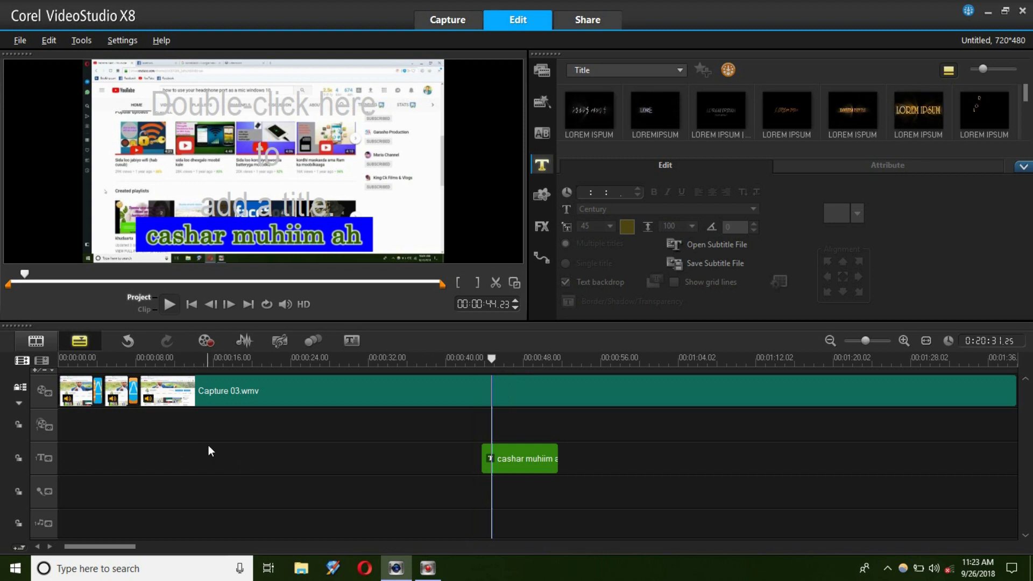
click(208, 446)
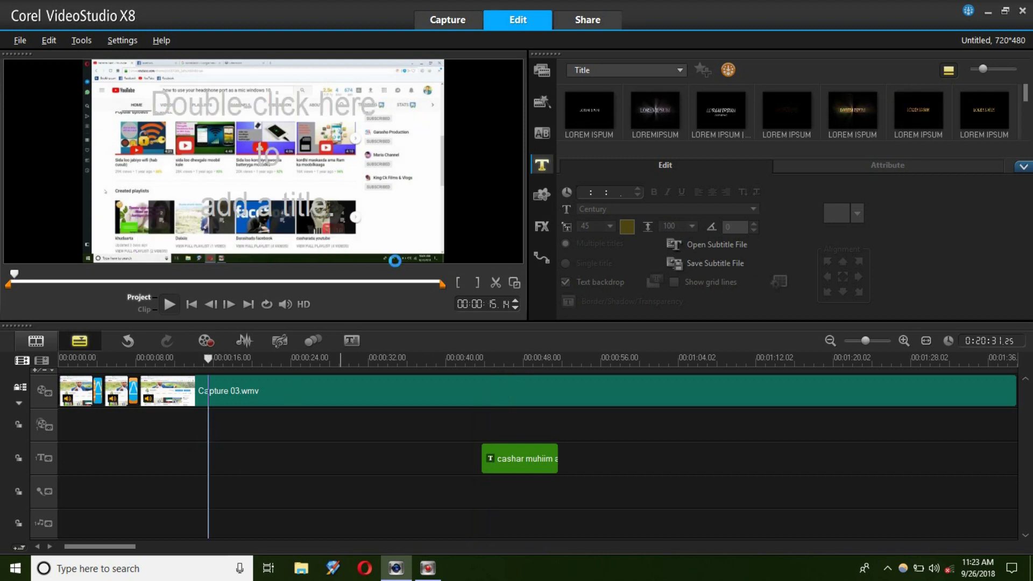
Step: Add a title reading "linkage" at 00:00:15.29, placed over the lower middle of the video frame
key(space)
key(space)
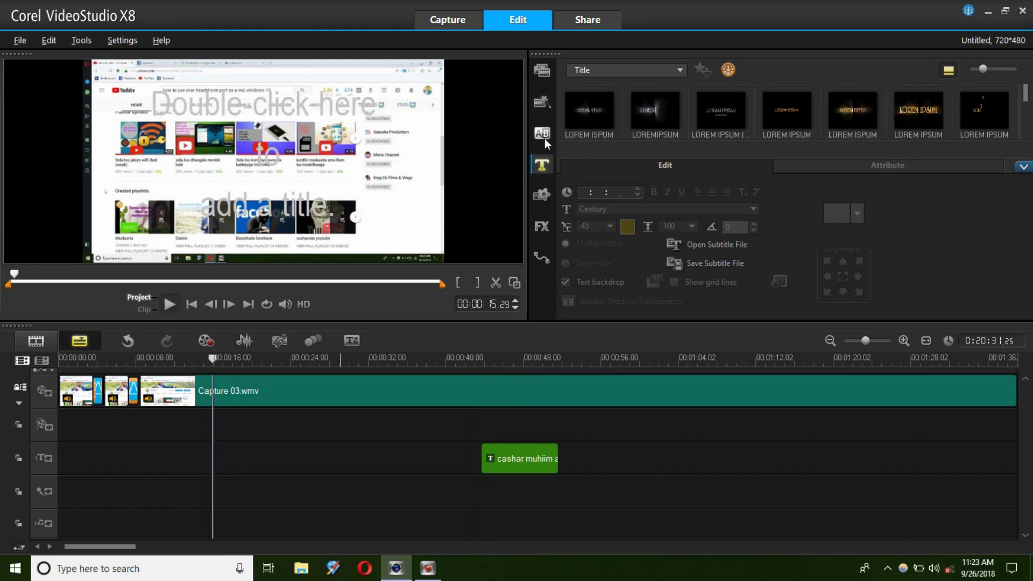
click(259, 205)
double_click(259, 205)
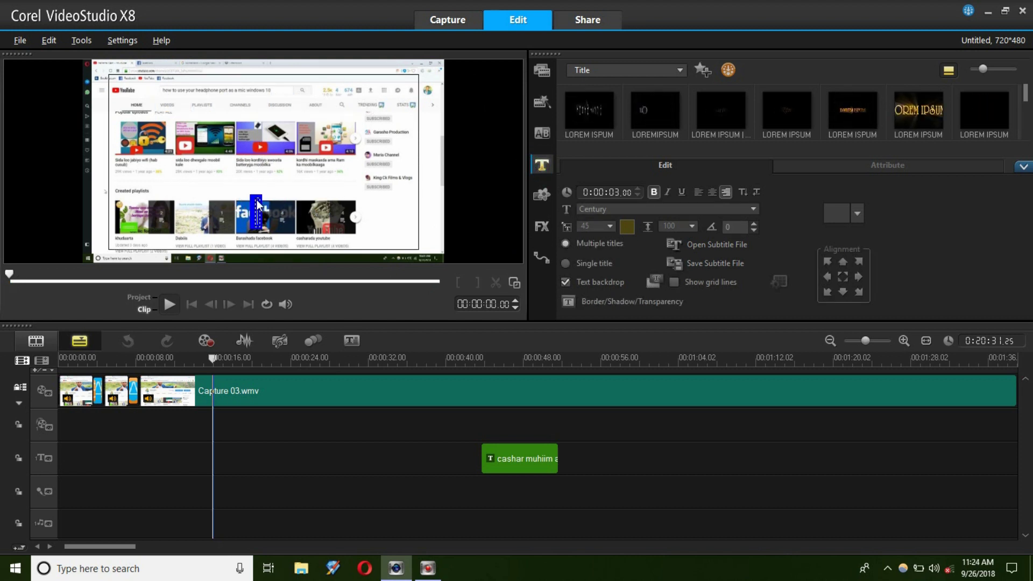
text(linkage)
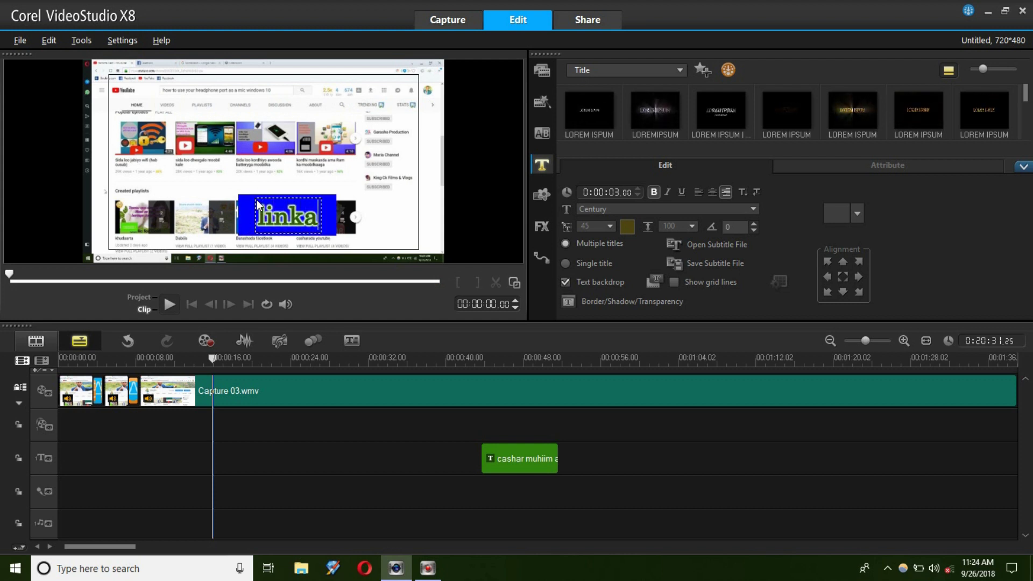
key(Return)
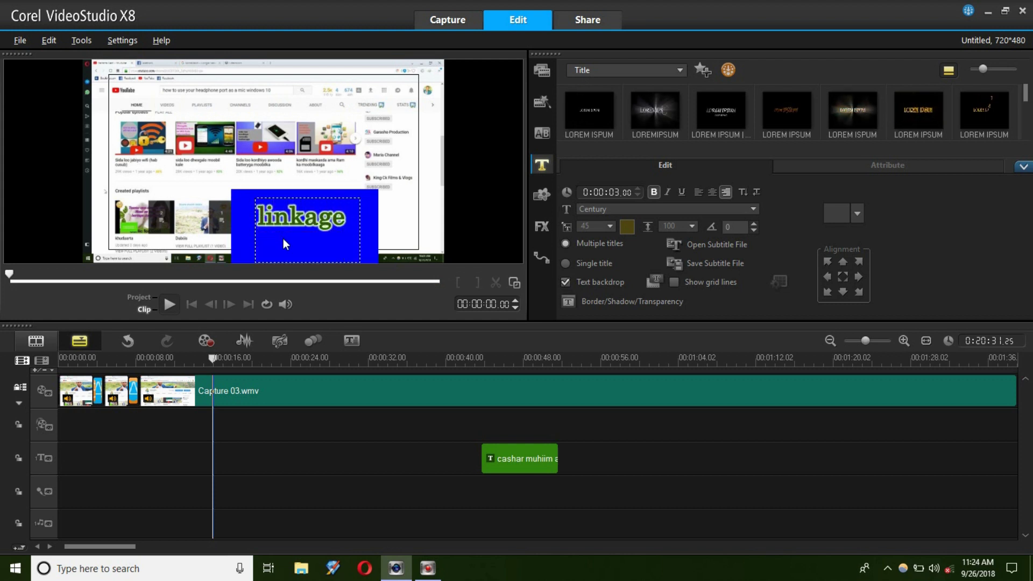
click(358, 173)
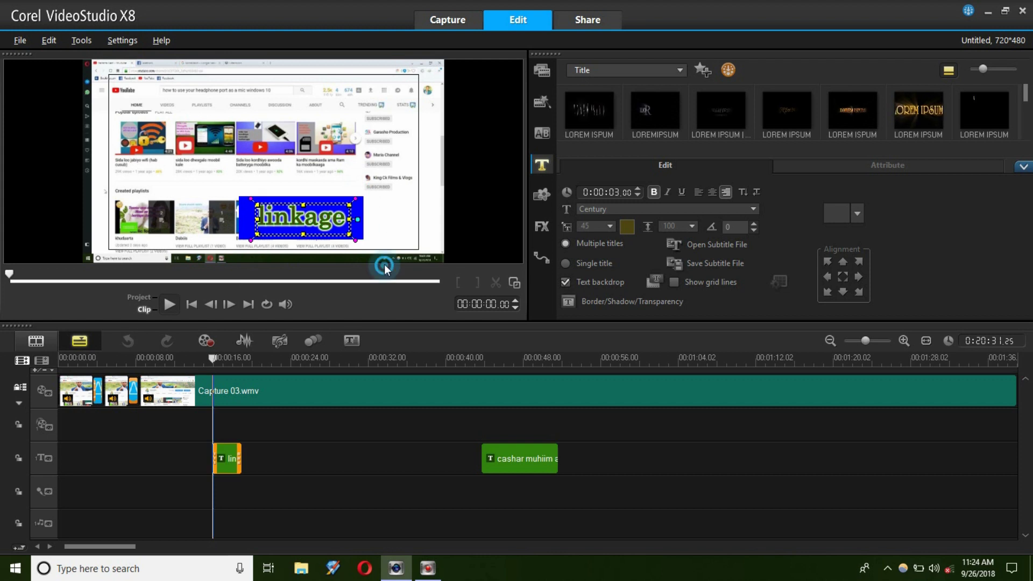
Step: Delete the short "linkage" title clip from the title track
click(230, 461)
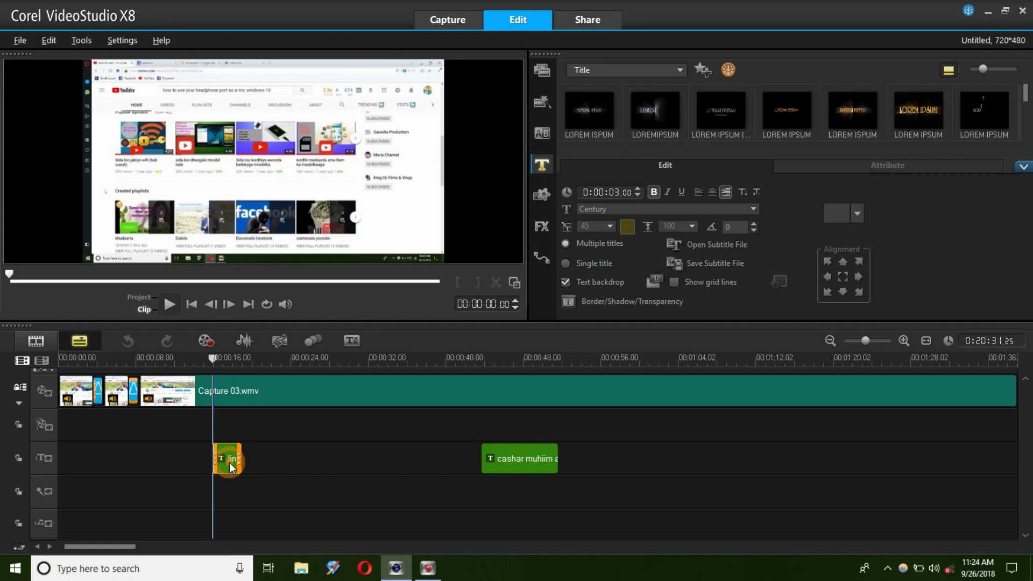
right_click(230, 463)
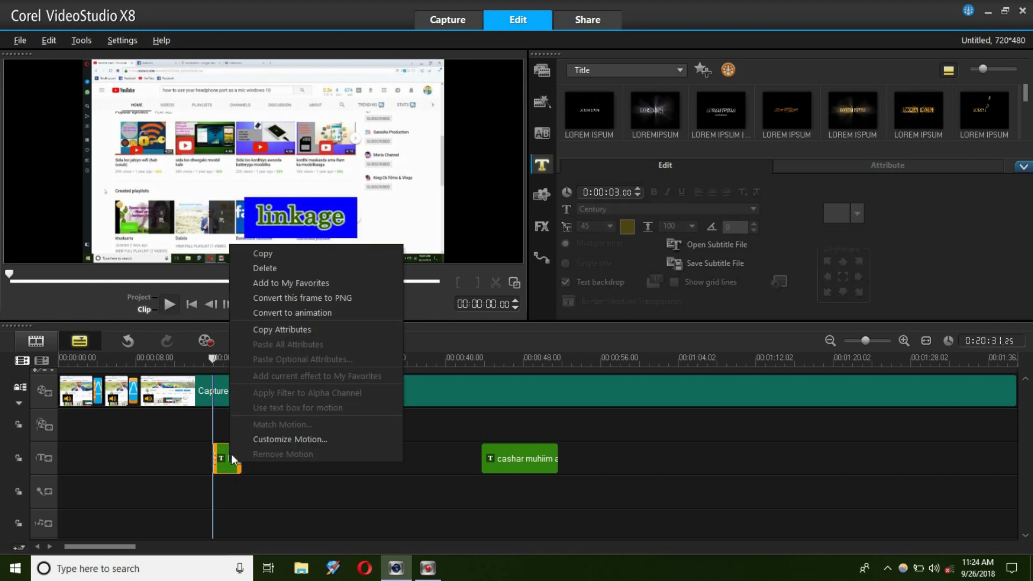
click(294, 269)
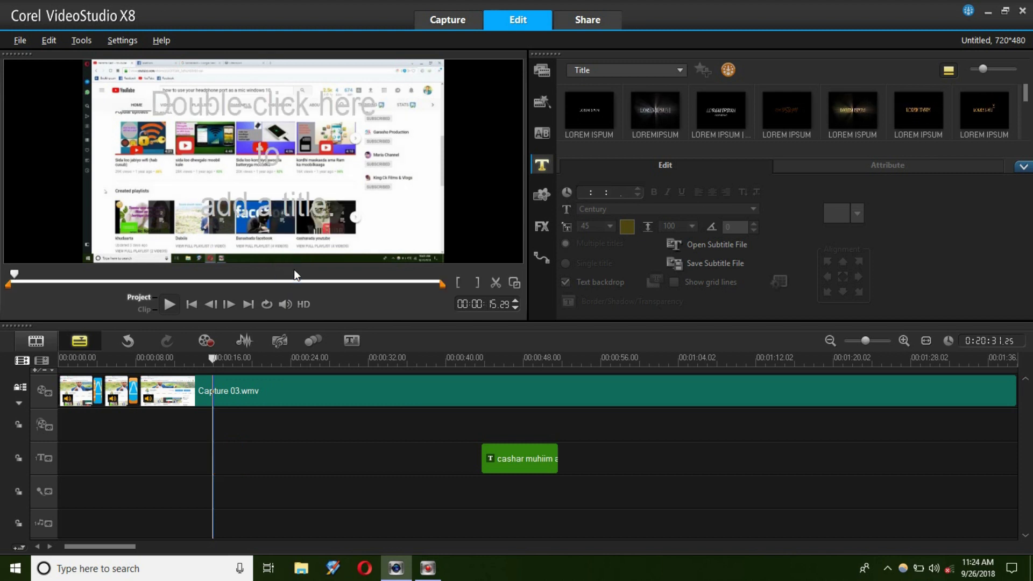
click(459, 487)
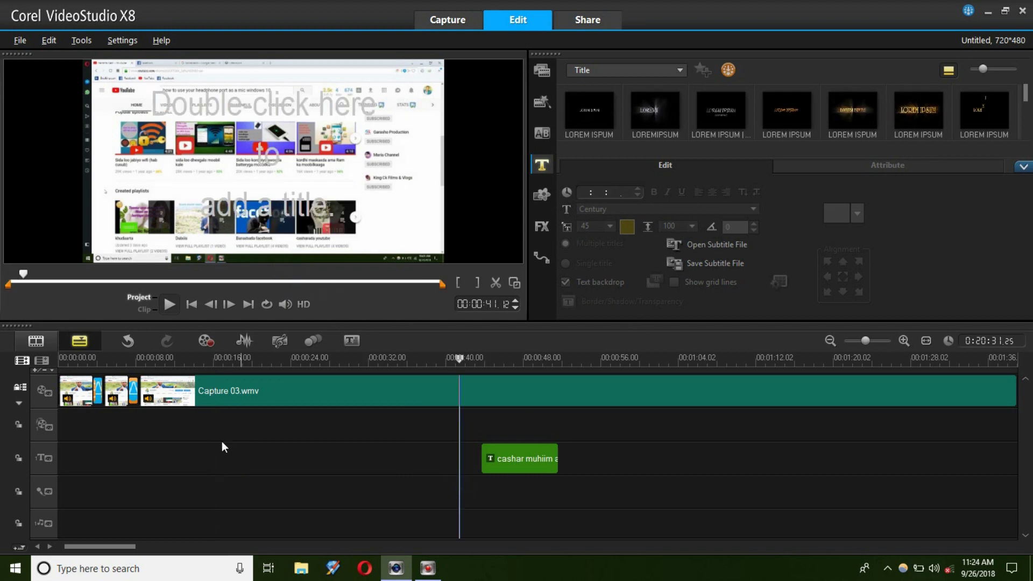
click(291, 463)
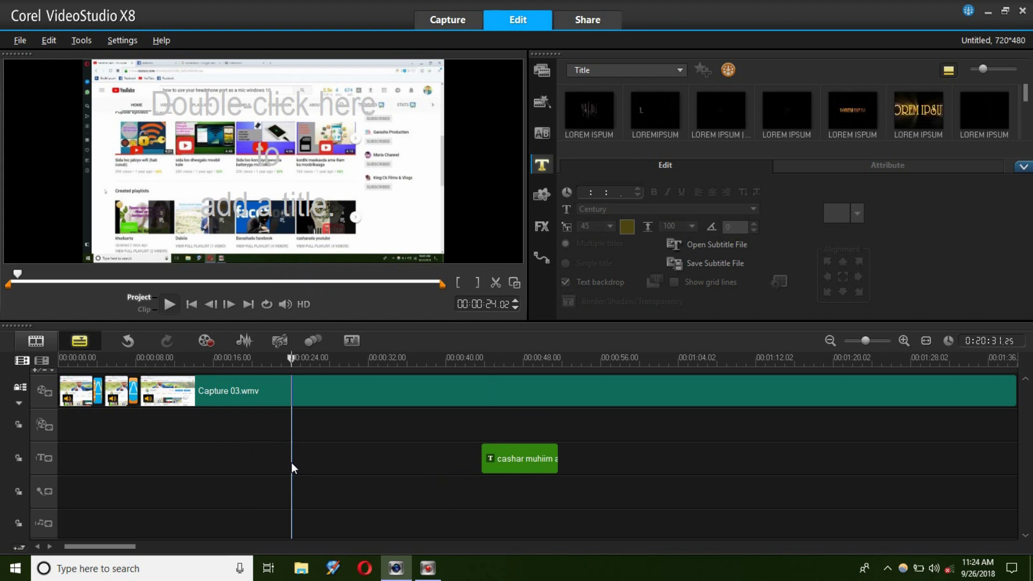
click(251, 450)
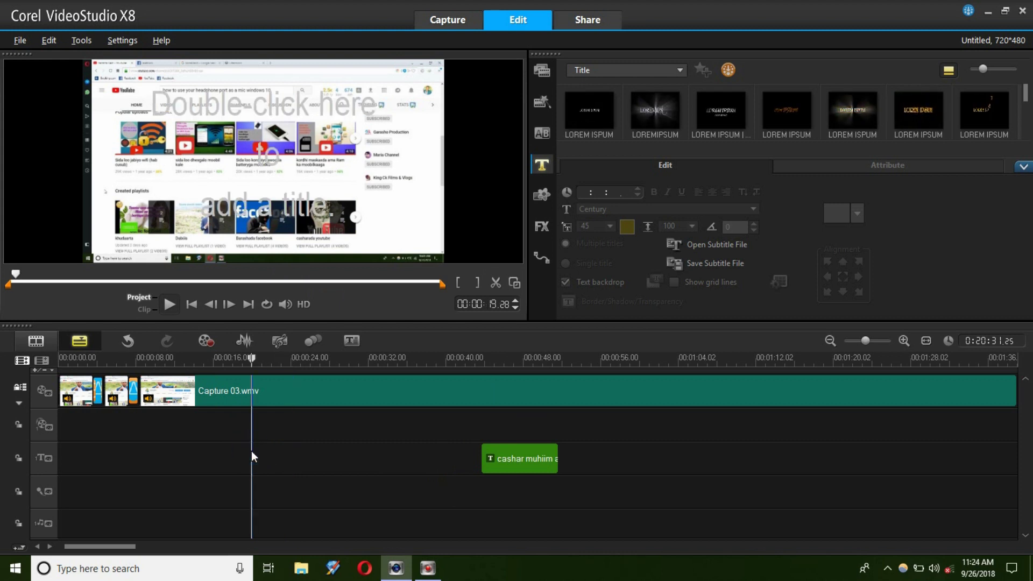
Step: Split the long Capture 03.wmv clip at 00:00:59.00 and again at 00:01:04.05
click(628, 489)
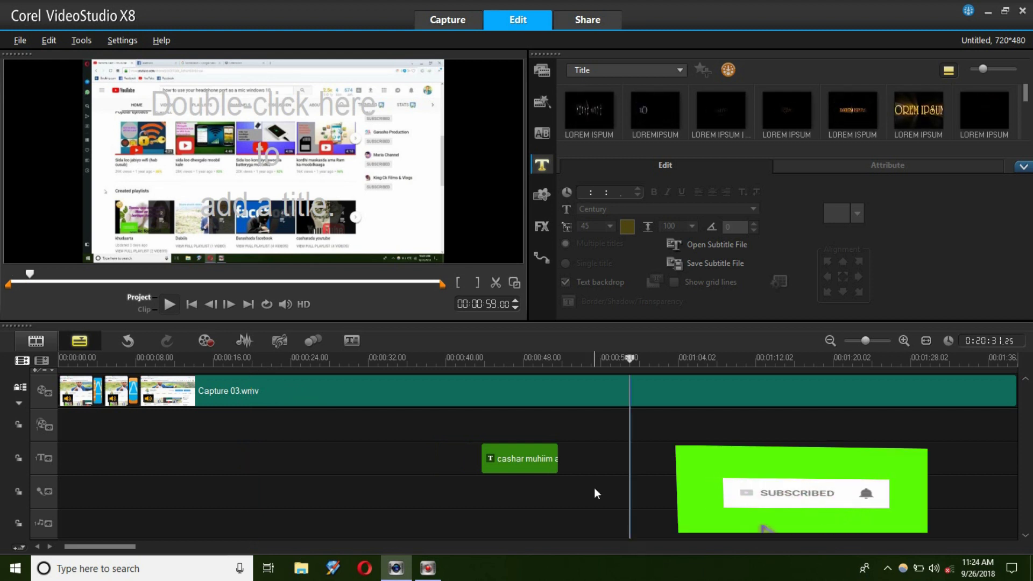
click(496, 281)
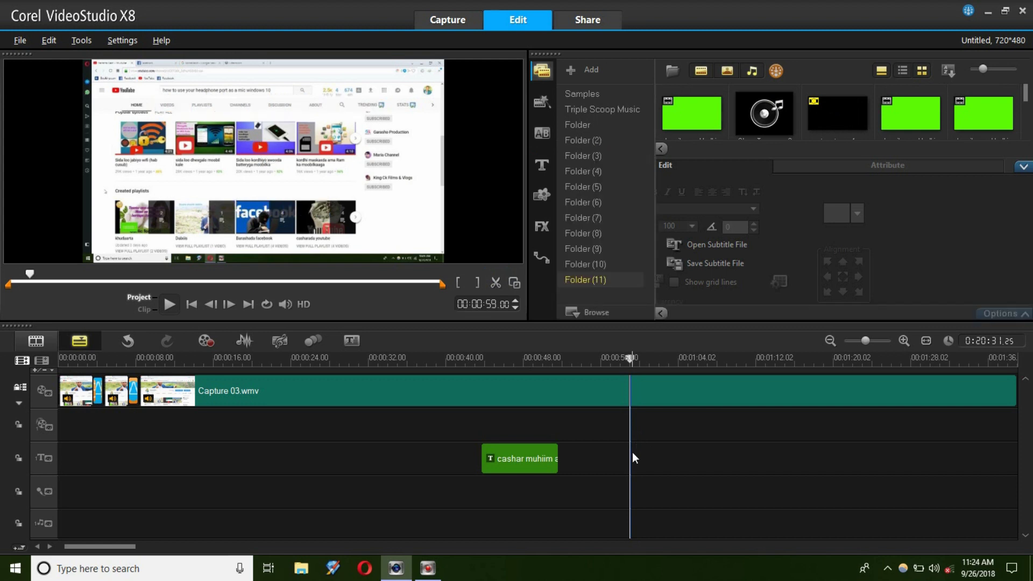
key(space)
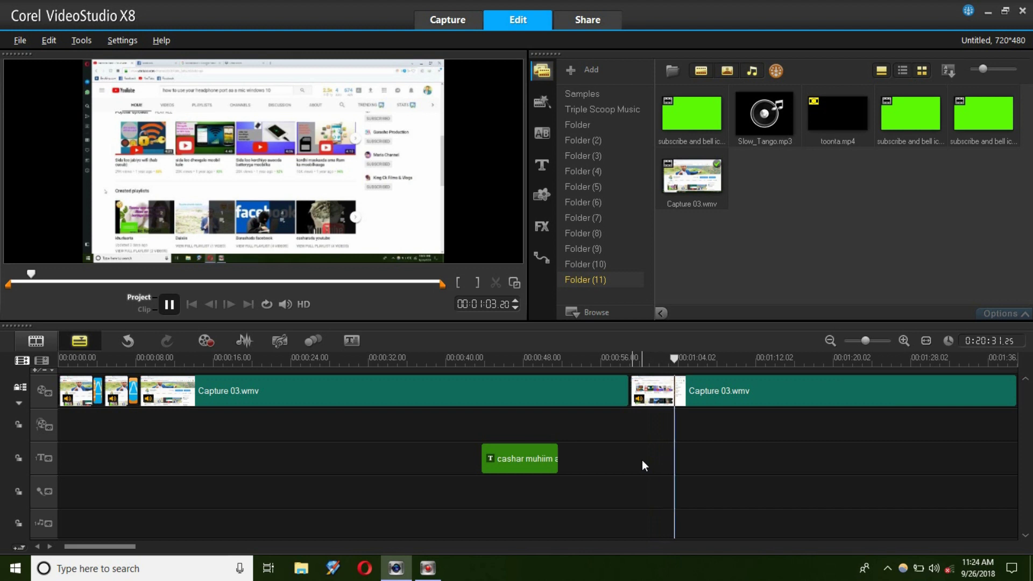
key(space)
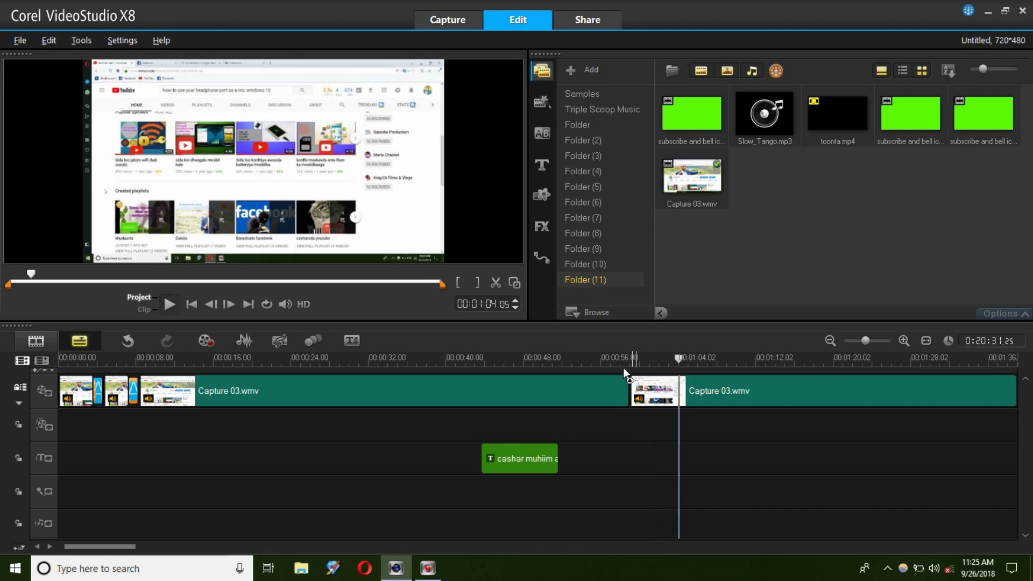
click(495, 281)
Step: Apply the Video Pan and Zoom filter to the short Capture 03.wmv segment between the two new cuts
click(666, 391)
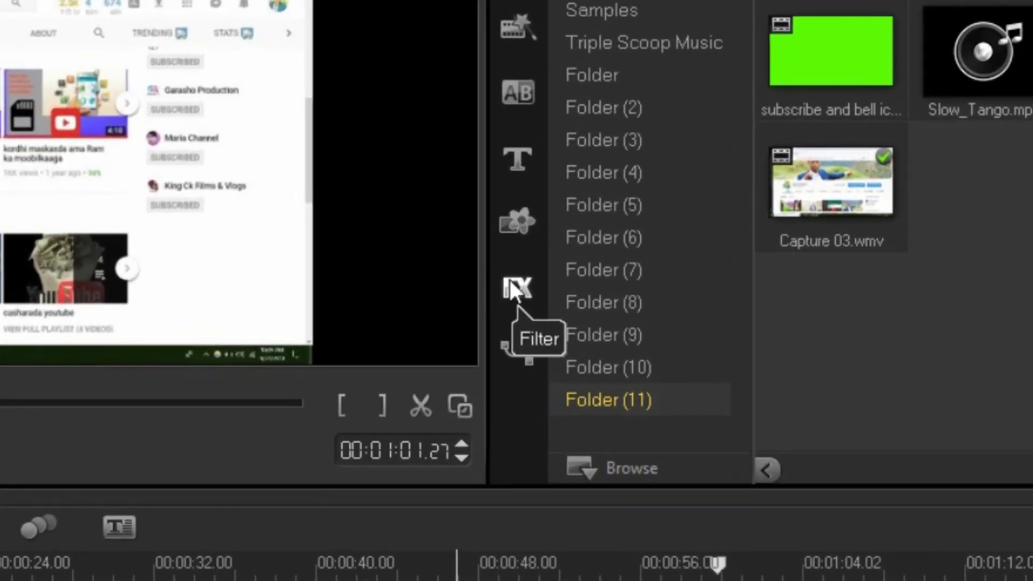
click(511, 282)
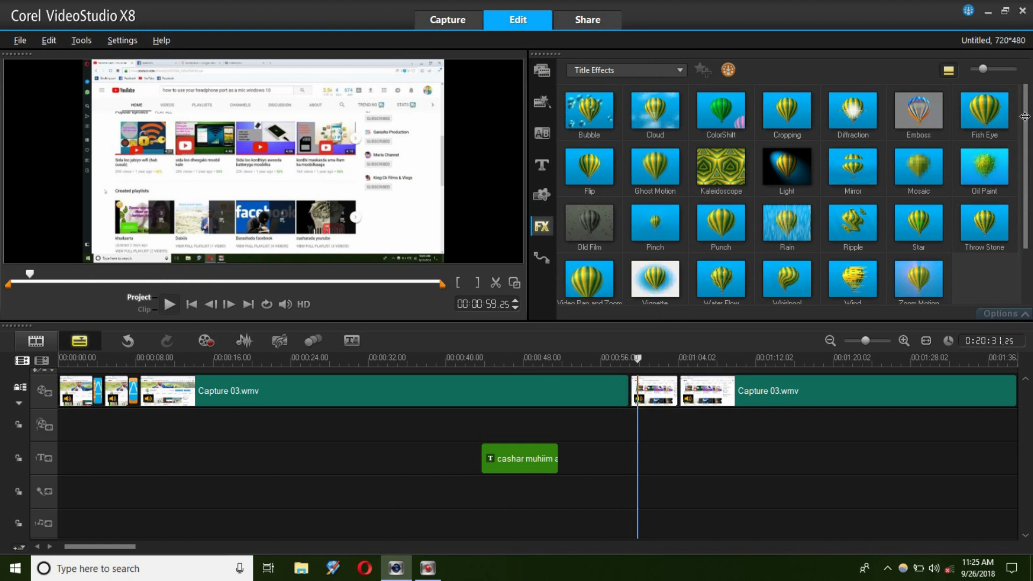
scroll(931, 219, down, 1)
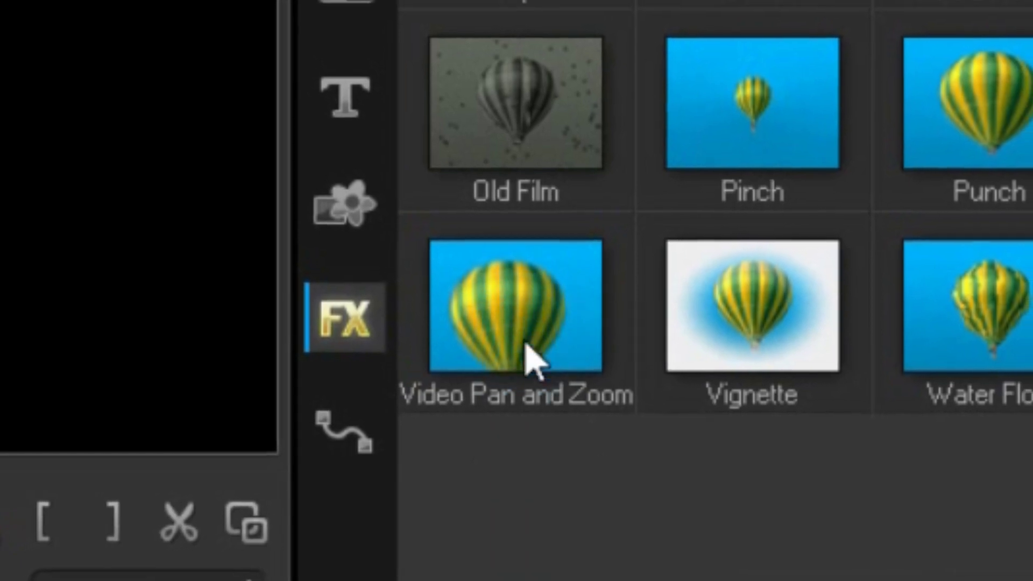
drag(515, 307, 651, 389)
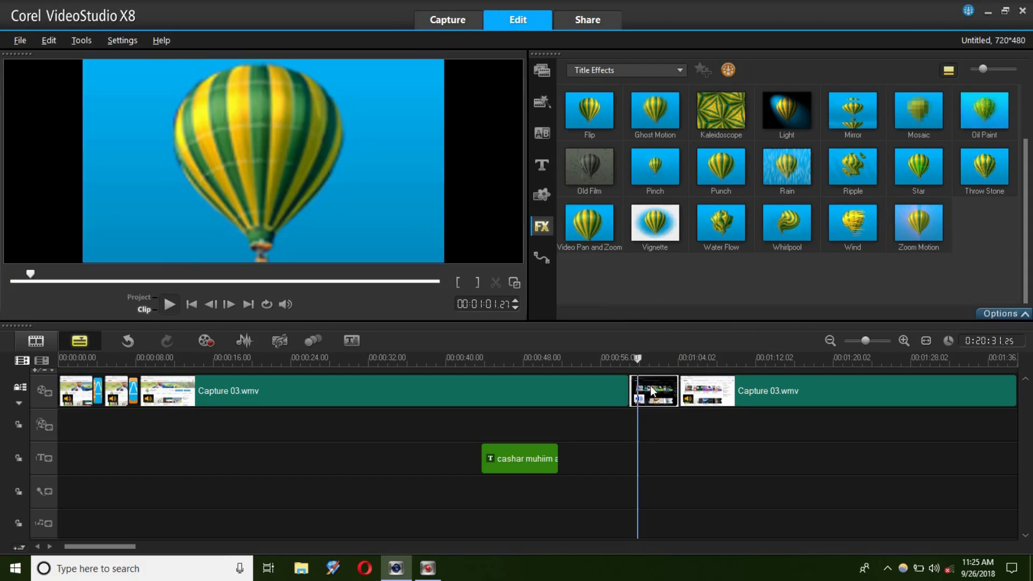
click(650, 386)
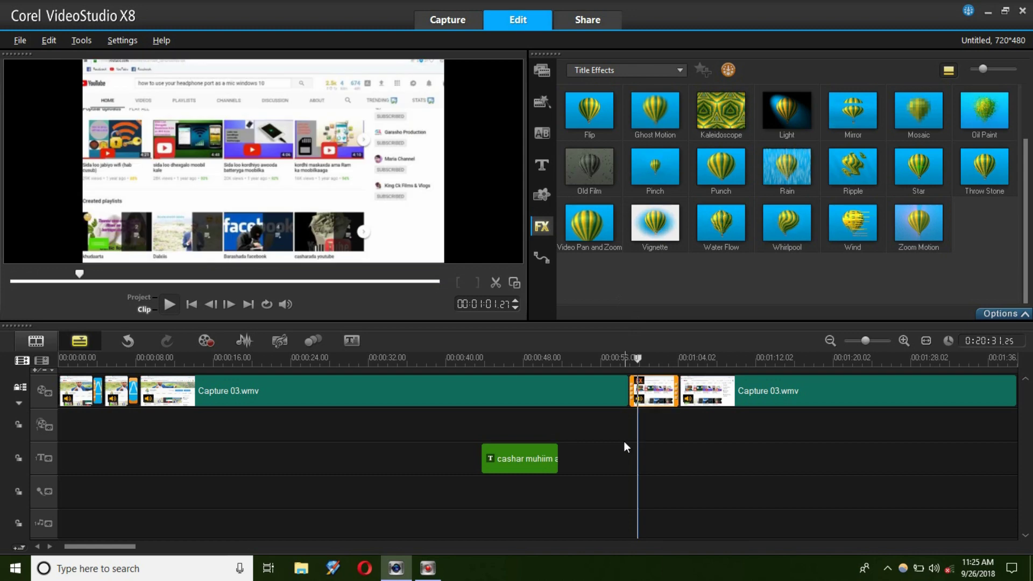
Step: Play the project from about 58 seconds to check the pan and zoom on the short segment, then pause playback
click(622, 444)
click(615, 421)
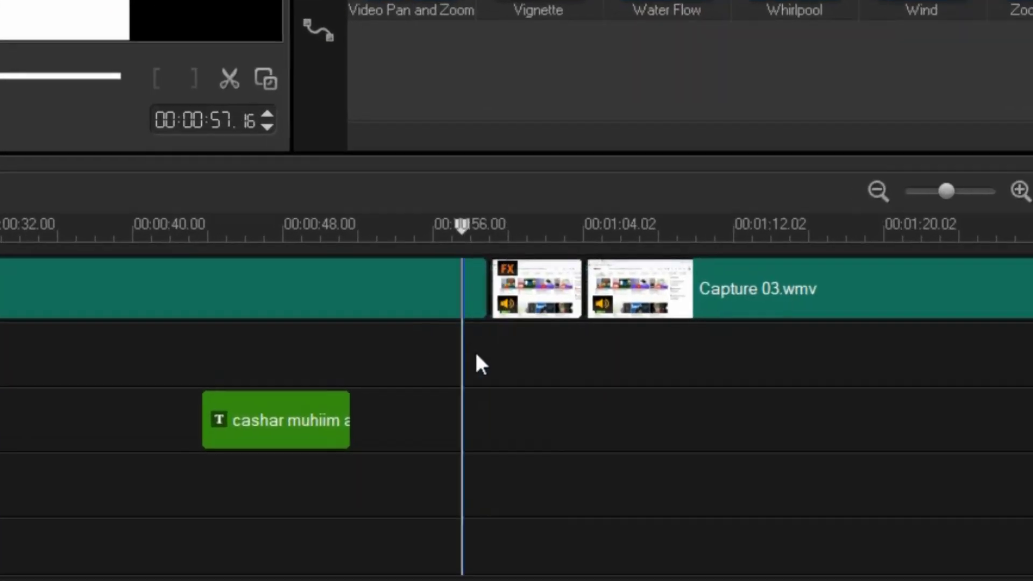
click(500, 356)
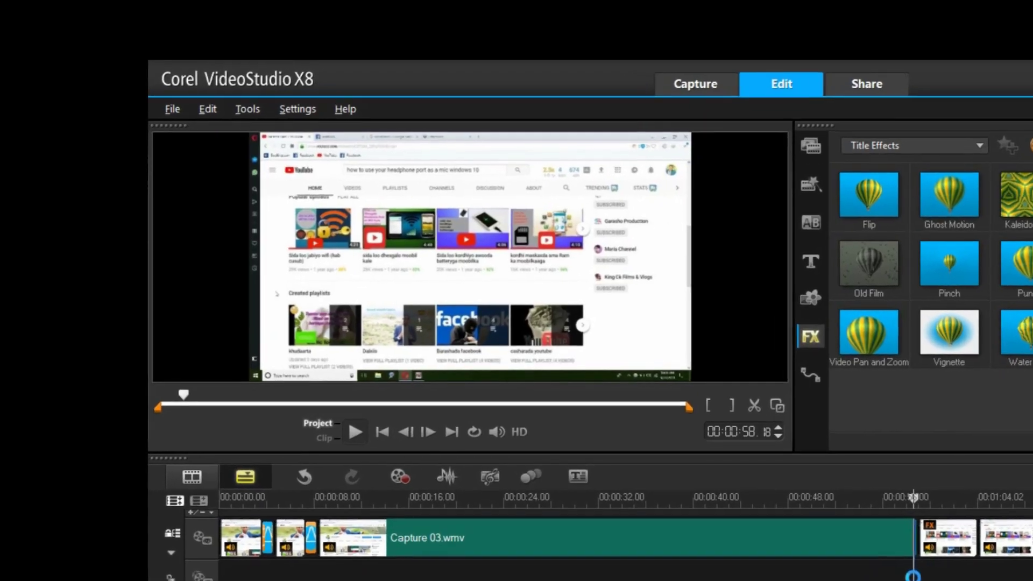
key(space)
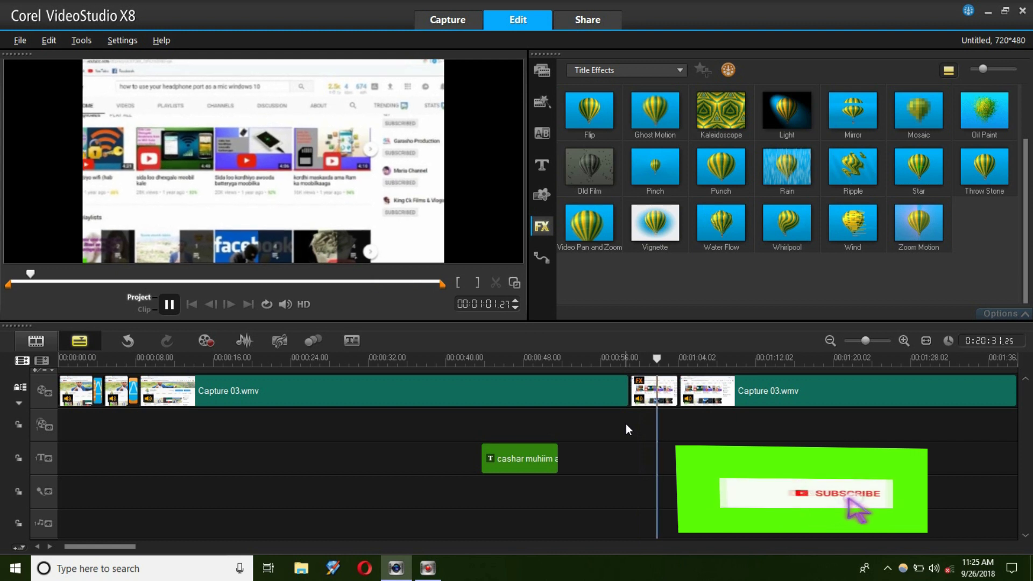
key(space)
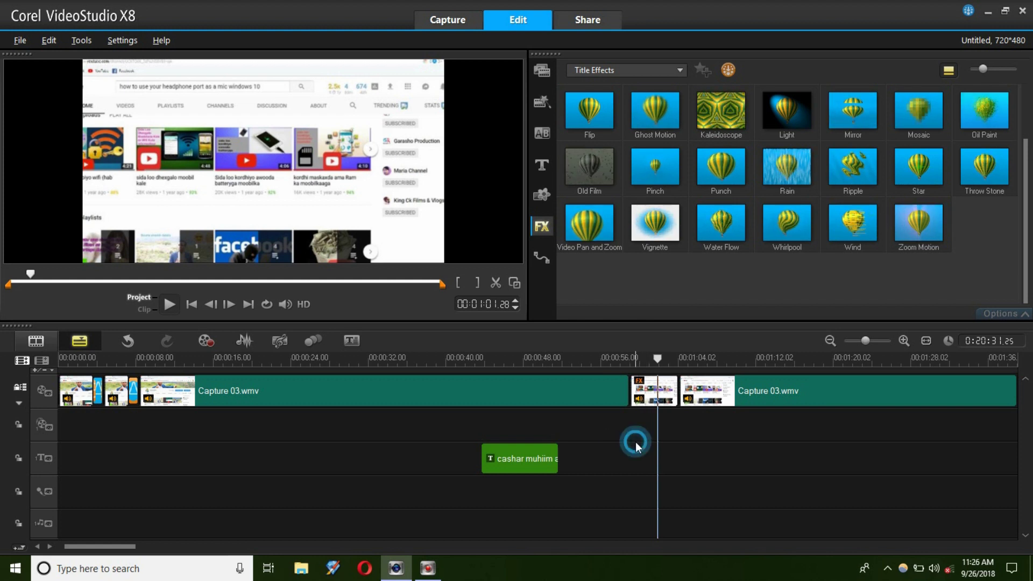
Step: Open the short segment's Video Pan and Zoom settings and shrink the start keyframe's zoom area, centering it on the third video thumbnail
double_click(652, 388)
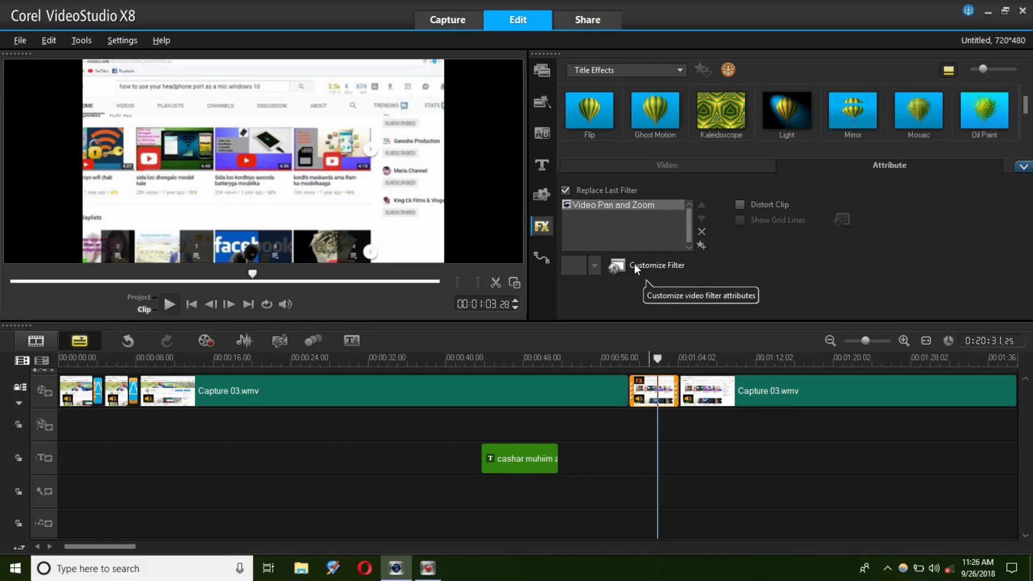
click(494, 281)
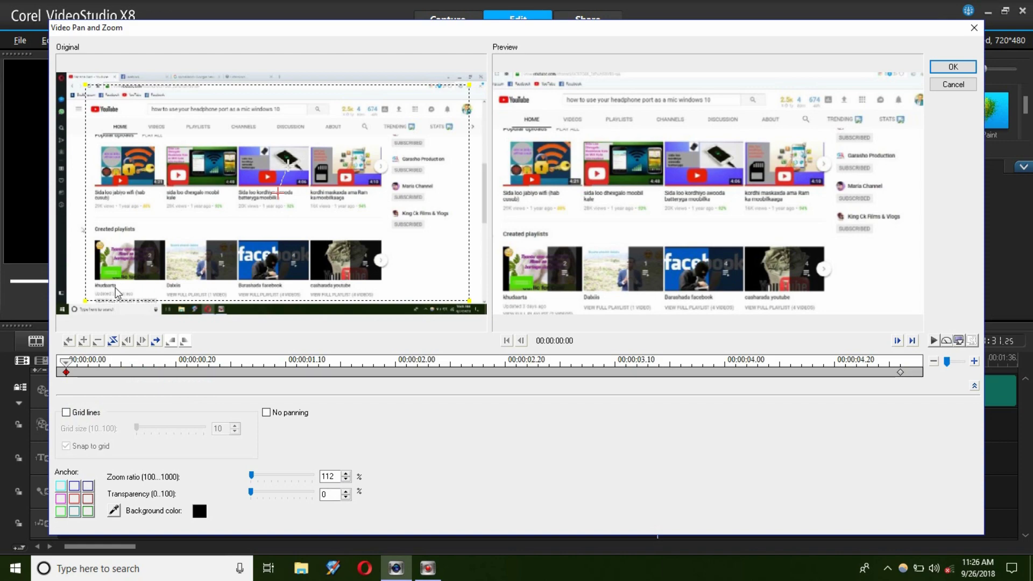
drag(85, 300, 190, 232)
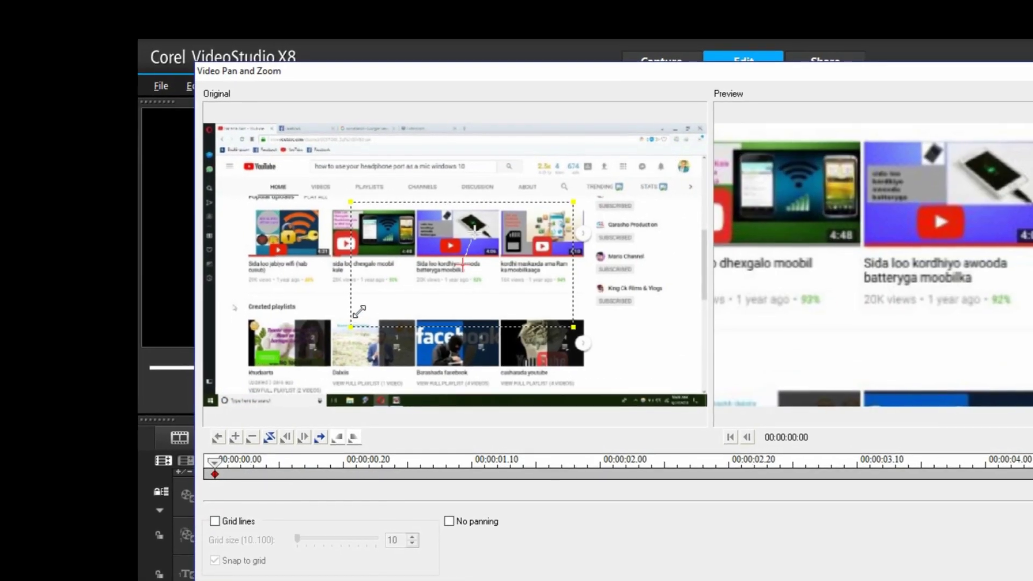
drag(360, 310, 375, 303)
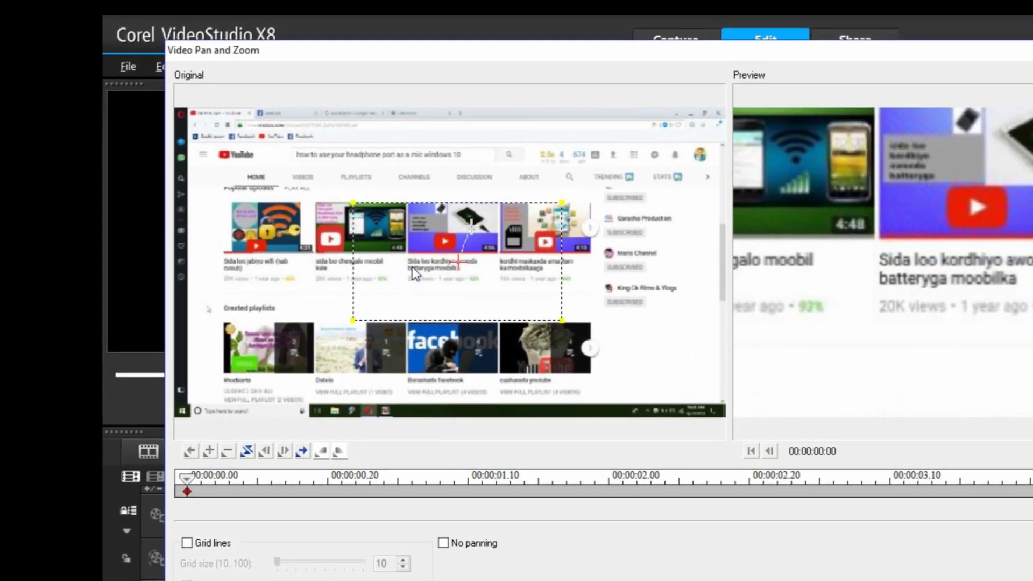
drag(412, 267, 453, 252)
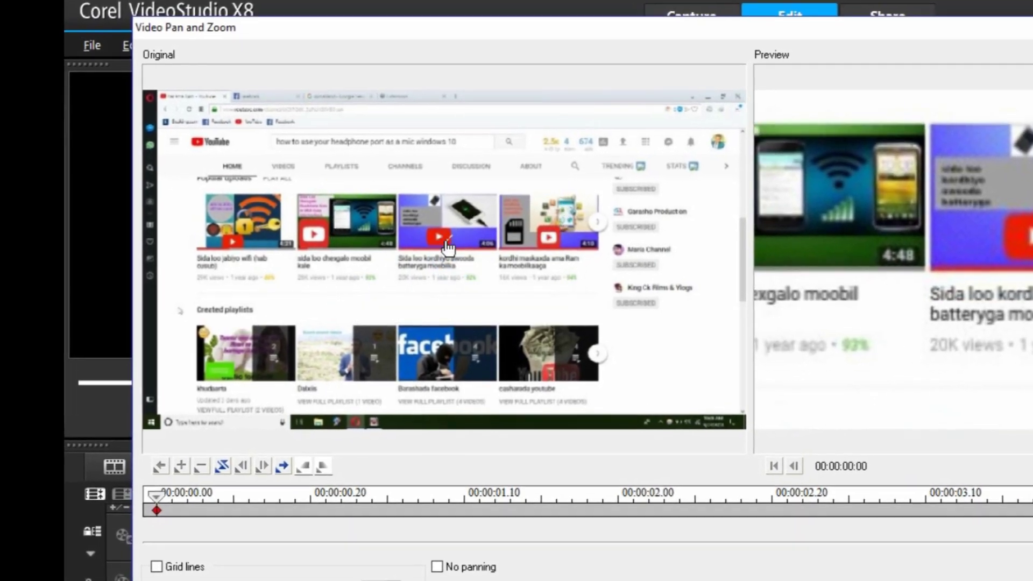
Step: Set the end keyframe's zoom area to a zoom ratio of about 449% around the third video thumbnail
click(282, 466)
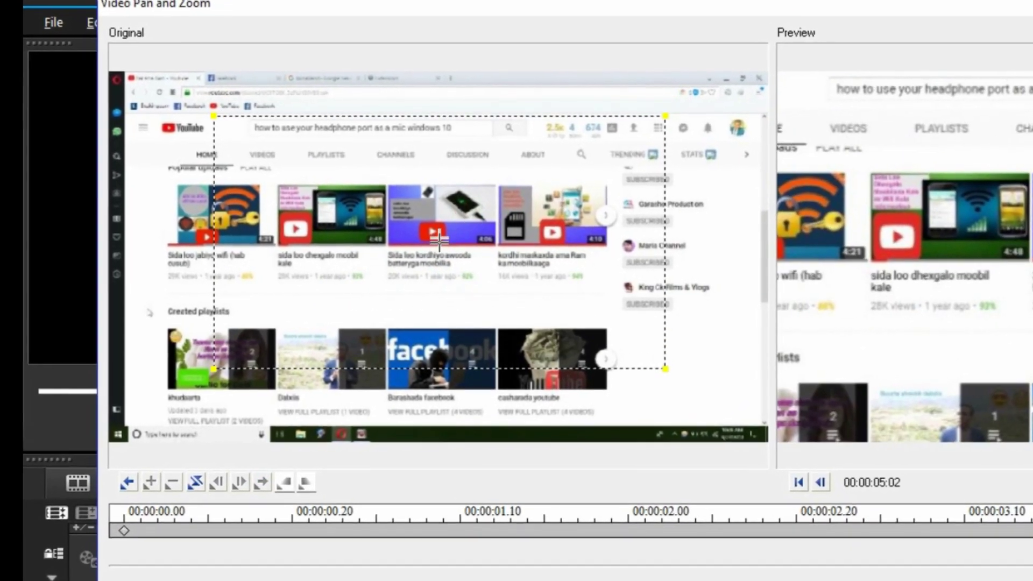
drag(665, 116, 436, 257)
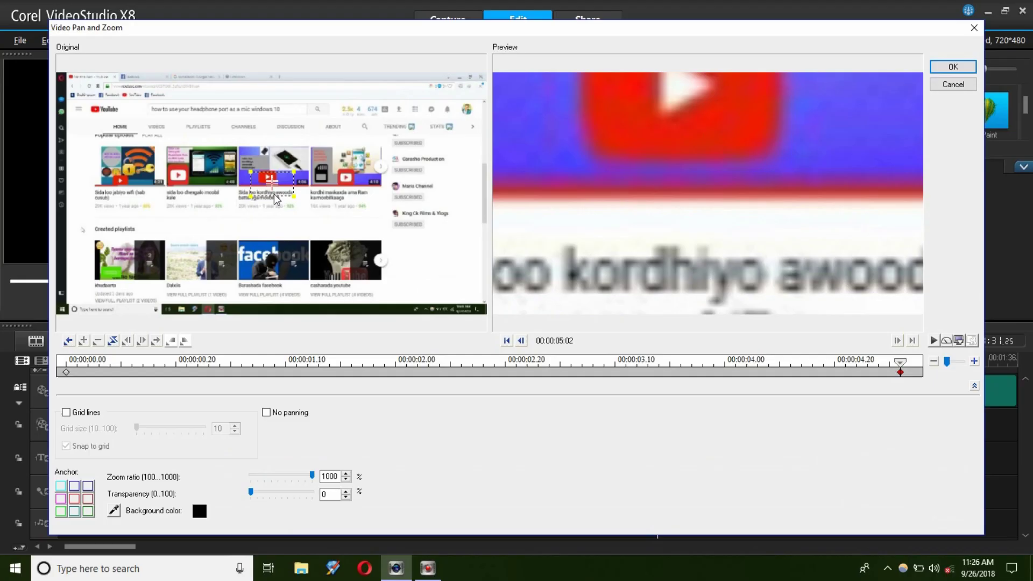
drag(272, 185, 310, 153)
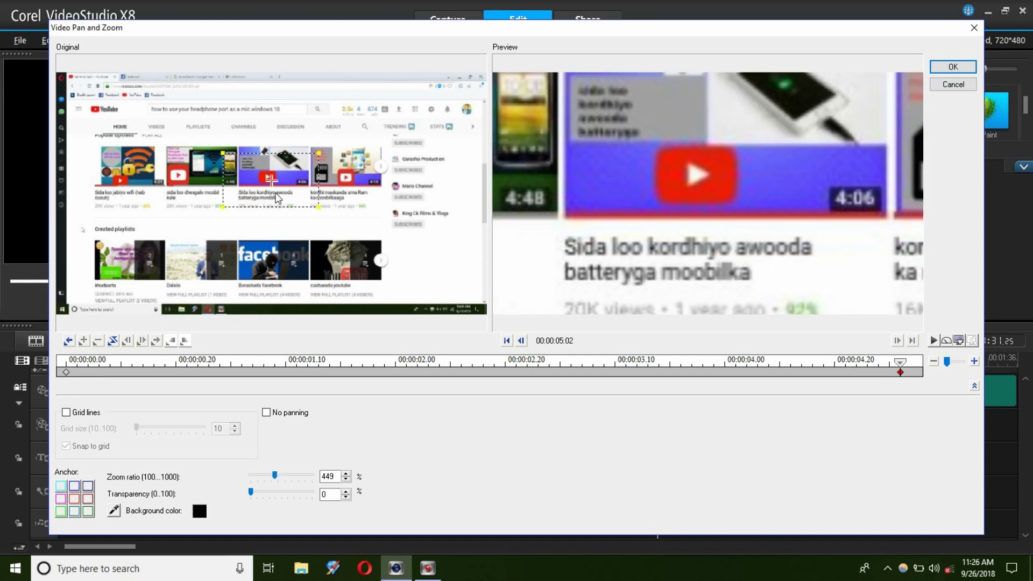
Step: Tighten the start keyframe's zoom area to a zoom ratio of about 348%, preview the motion and apply the filter settings
key(Home)
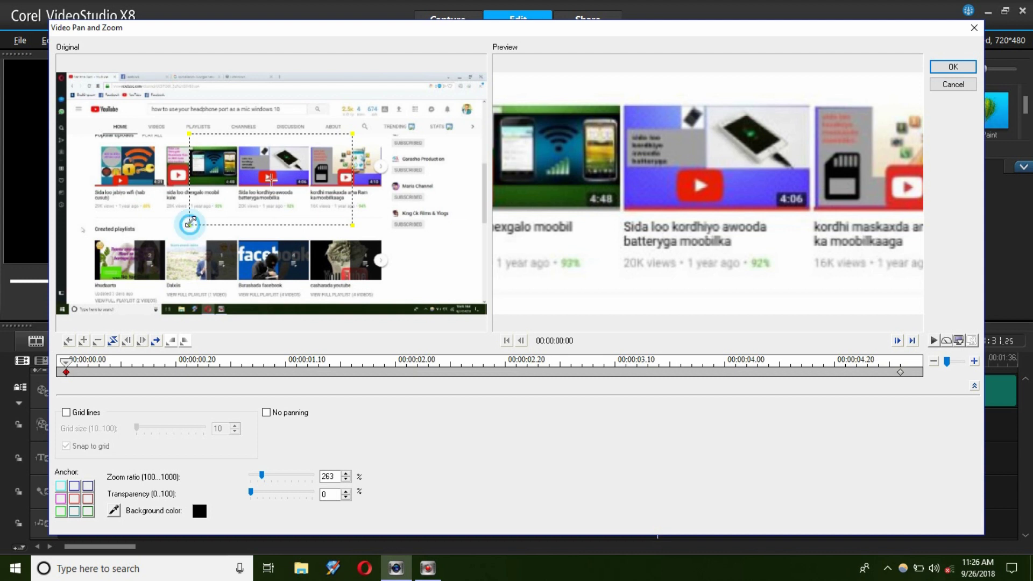
drag(192, 221, 210, 213)
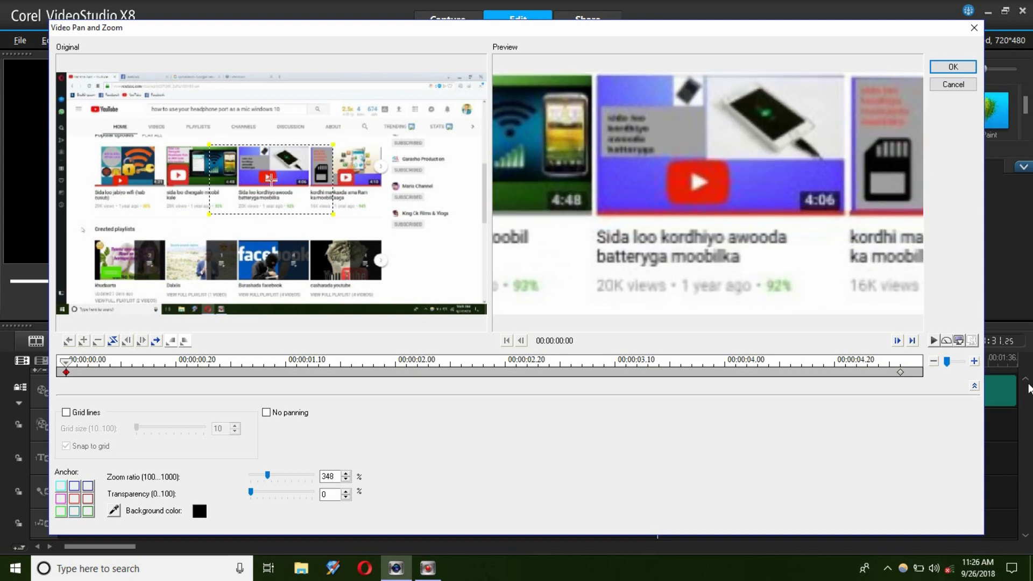
click(934, 341)
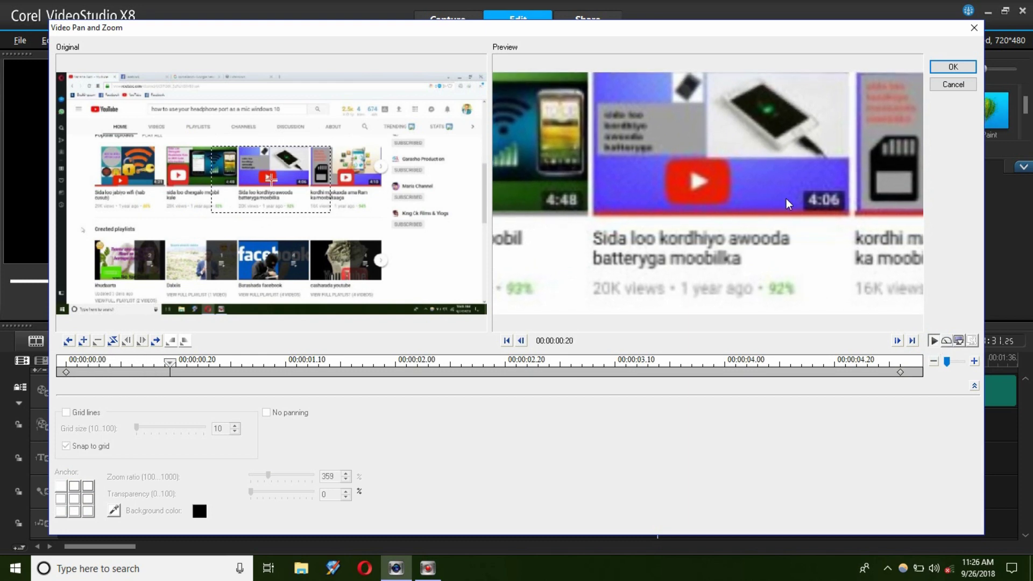
click(937, 65)
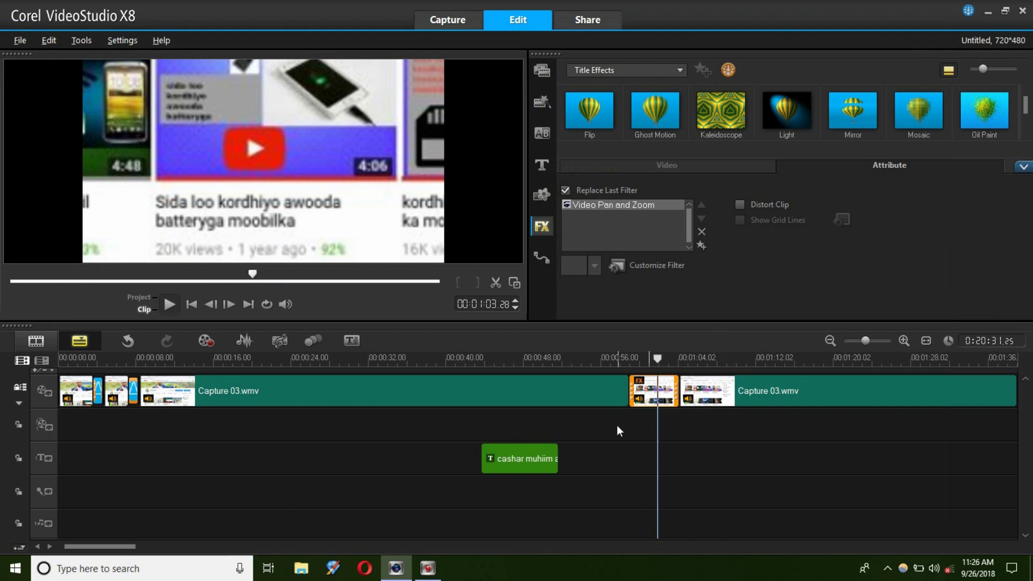
Step: Play the project from about 58 seconds to check the customized zoom, pause it, and move the playhead to 00:01:05.08
click(620, 423)
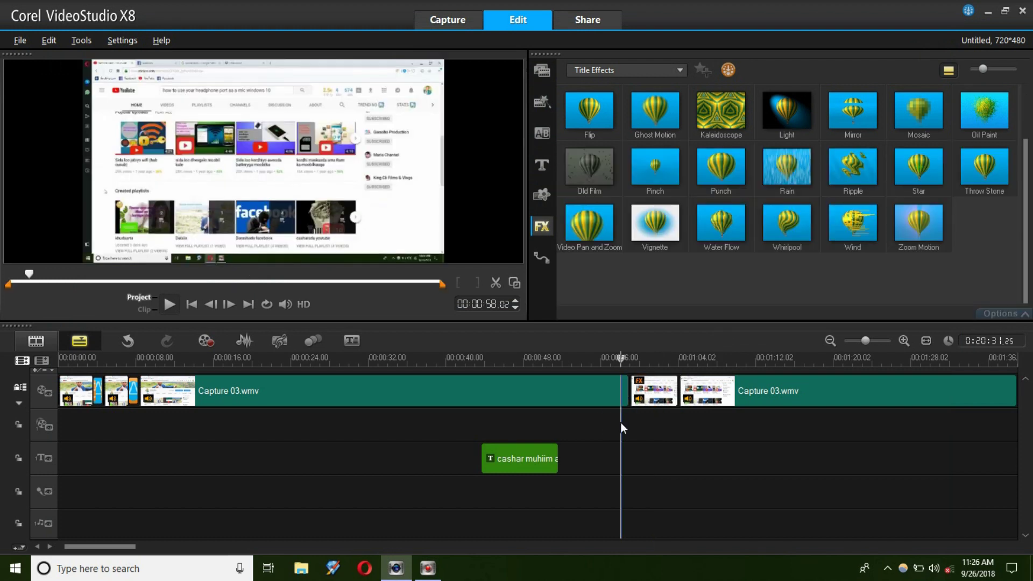
key(space)
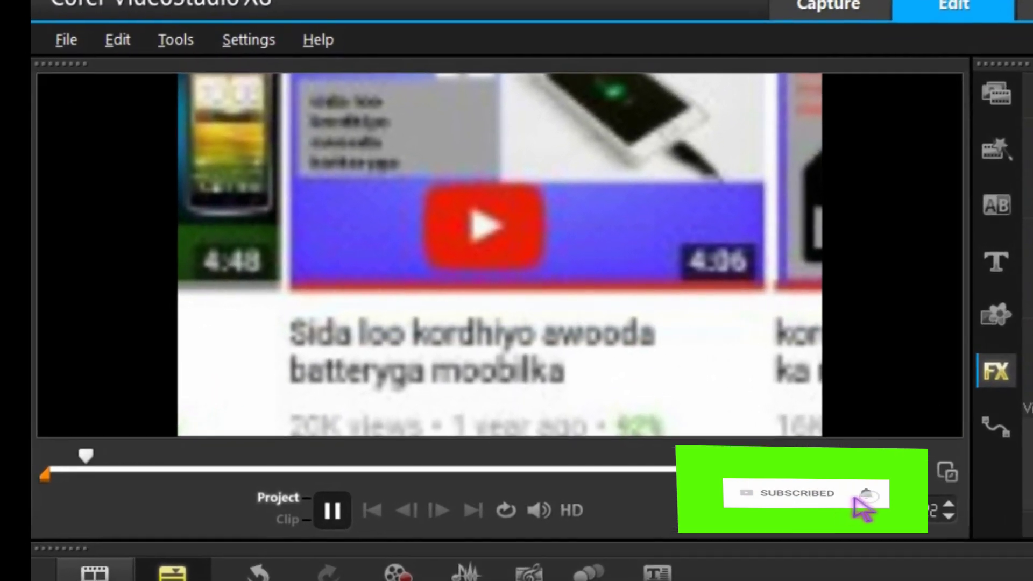
key(space)
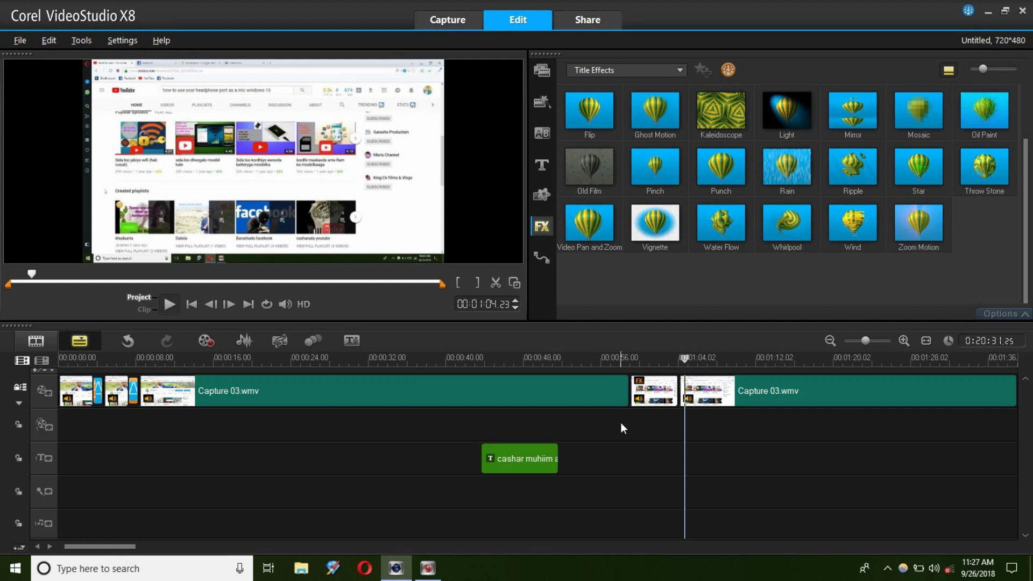
click(688, 442)
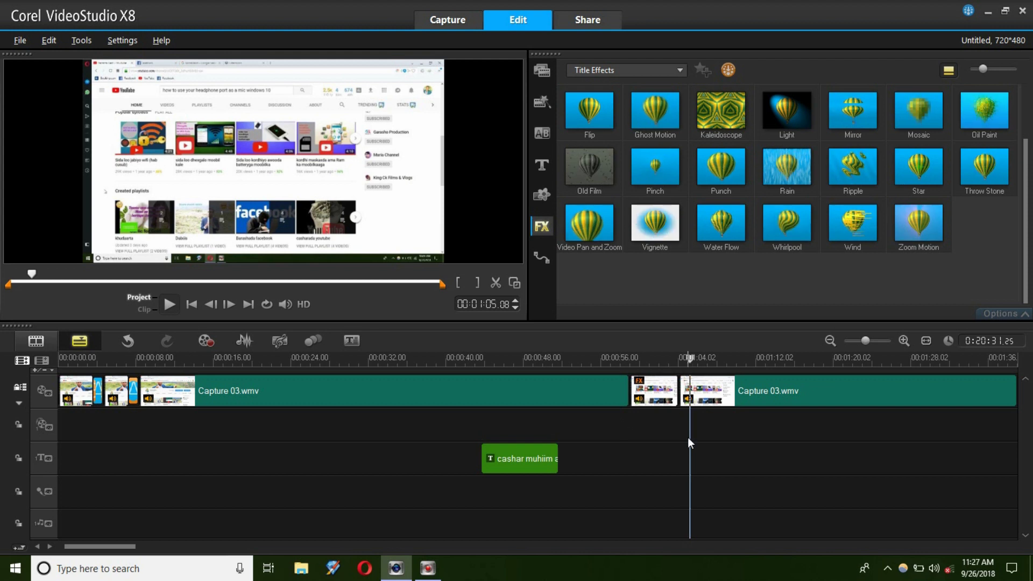